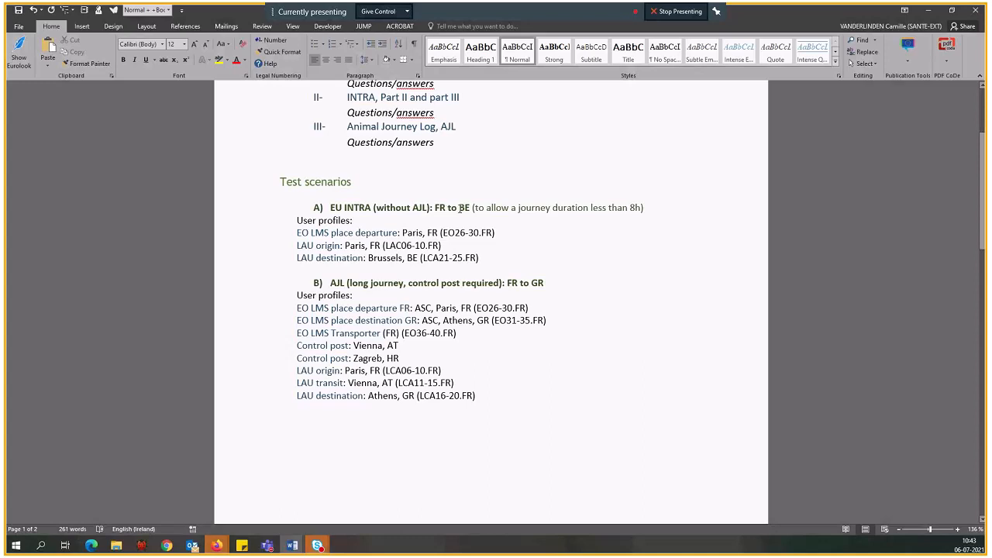
Review the training document's test scenarios, Member State profiles, profile usage instructions, training URL and helpdesk contacts
{"action": "scroll", "coordinate": [330, 222], "scroll_direction": "down", "scroll_amount": 1}
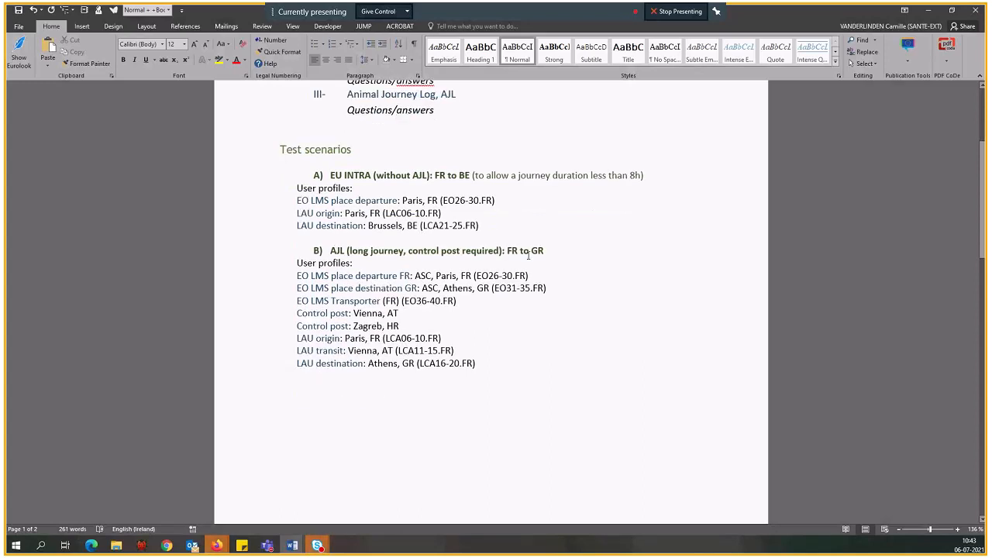
{"action": "scroll", "coordinate": [431, 289], "scroll_direction": "down", "scroll_amount": 3}
{"action": "scroll", "coordinate": [431, 289], "scroll_direction": "down", "scroll_amount": 18}
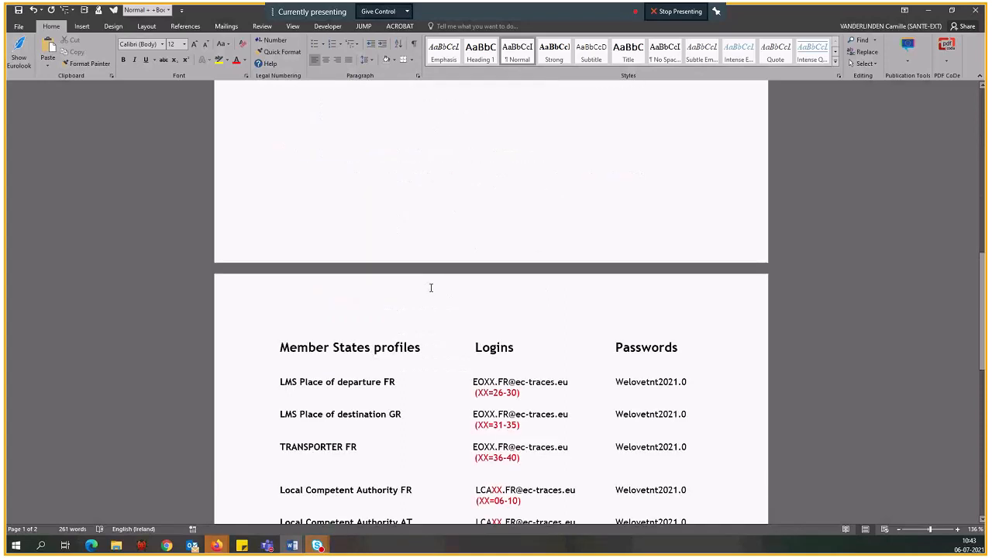
{"action": "scroll", "coordinate": [432, 284], "scroll_direction": "up", "scroll_amount": 1}
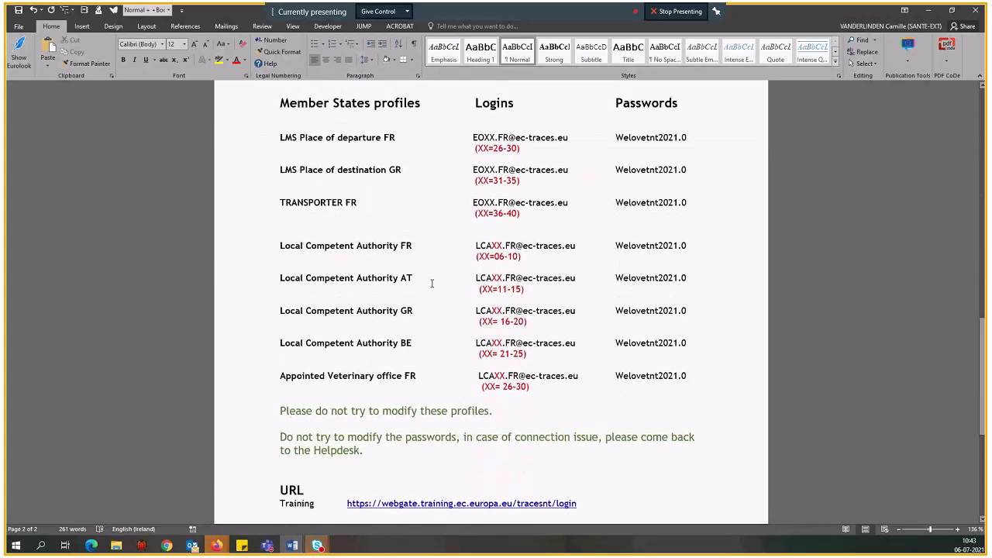
{"action": "scroll", "coordinate": [432, 284], "scroll_direction": "up", "scroll_amount": 1}
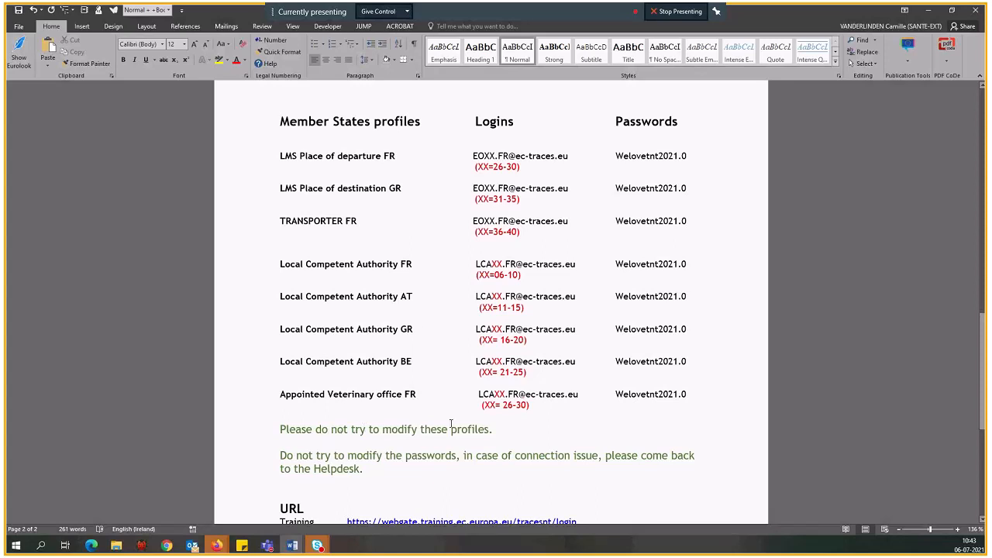
{"action": "left_click_drag", "start_coordinate": [366, 455], "coordinate": [459, 459]}
{"action": "left_click", "coordinate": [423, 475]}
{"action": "right_click", "coordinate": [509, 470]}
{"action": "key", "text": "Escape"}
{"action": "left_click", "coordinate": [396, 479]}
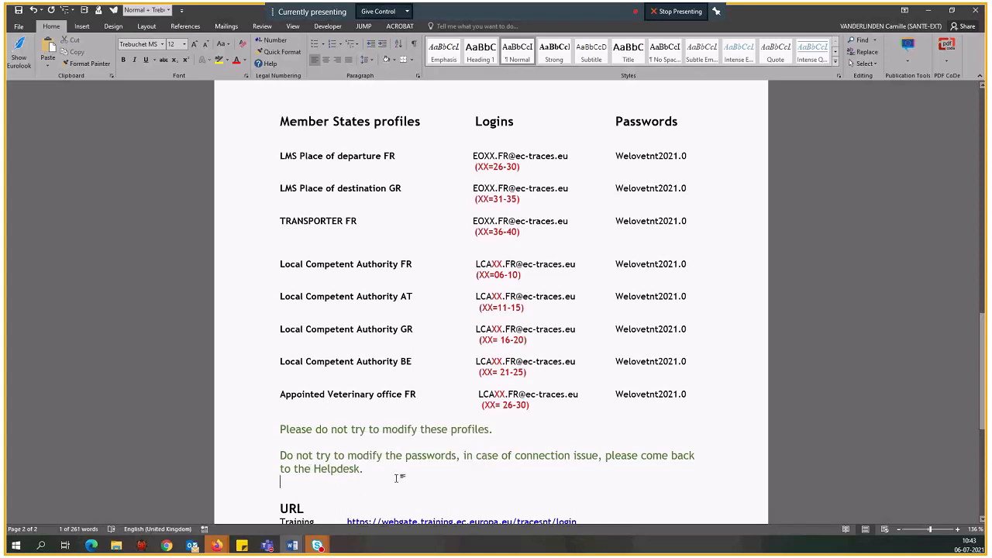
{"action": "scroll", "coordinate": [399, 465], "scroll_direction": "down", "scroll_amount": 1}
{"action": "scroll", "coordinate": [401, 453], "scroll_direction": "down", "scroll_amount": 7}
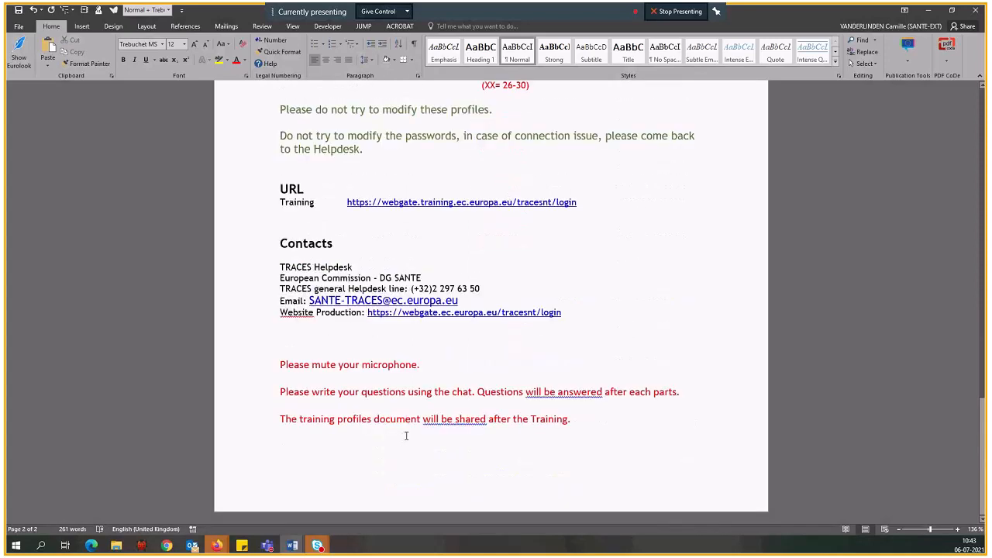
Switch to Chrome and log in to the TRACES NT training environment through EU Login by entering the account password
{"action": "left_click", "coordinate": [167, 546]}
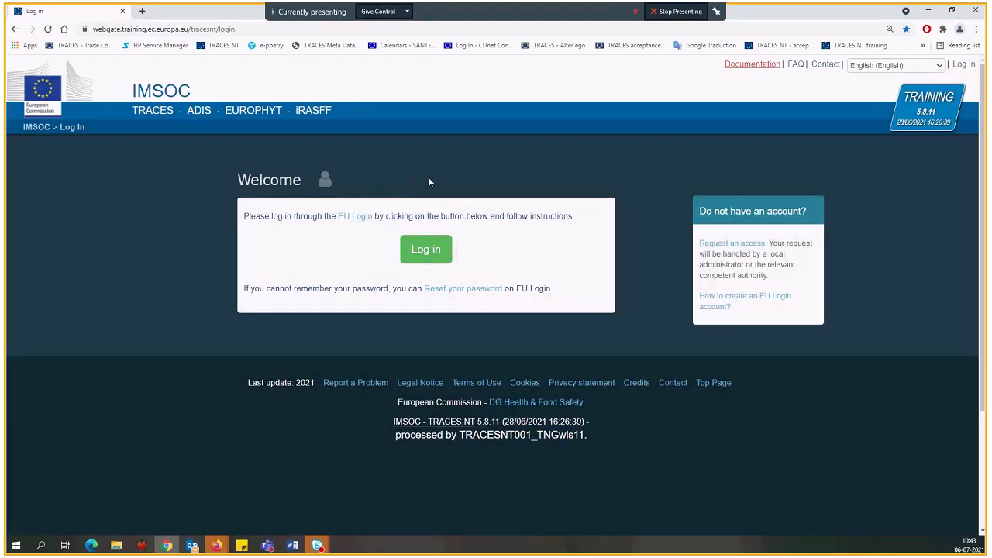
{"action": "left_click", "coordinate": [427, 252]}
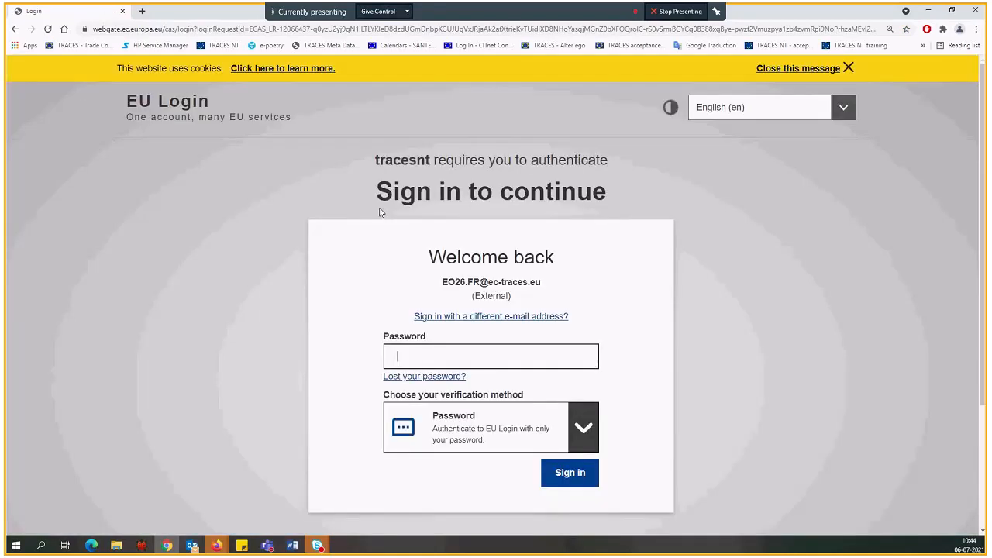
{"action": "left_click", "coordinate": [450, 351]}
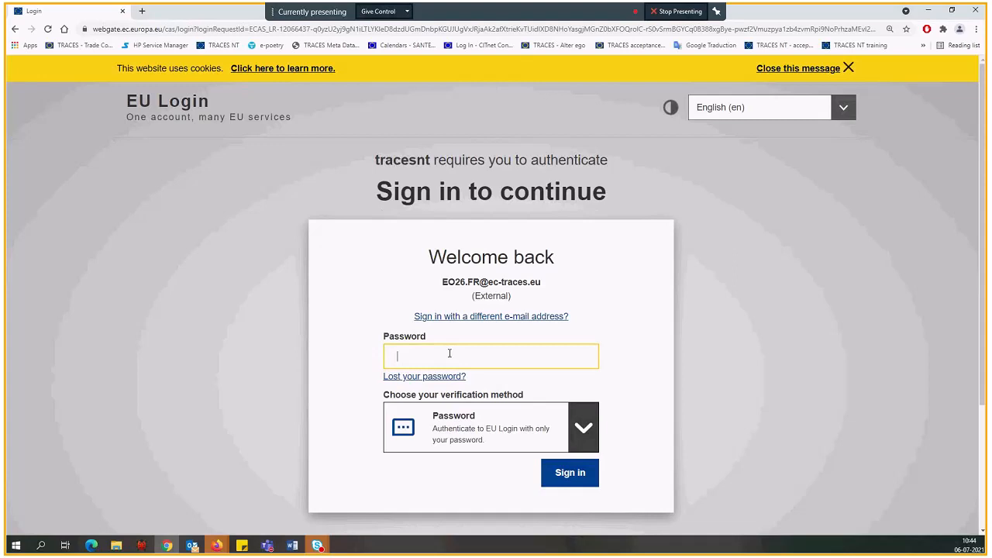
{"action": "type", "text": "••••••••••••••"}
{"action": "key", "text": "Return"}
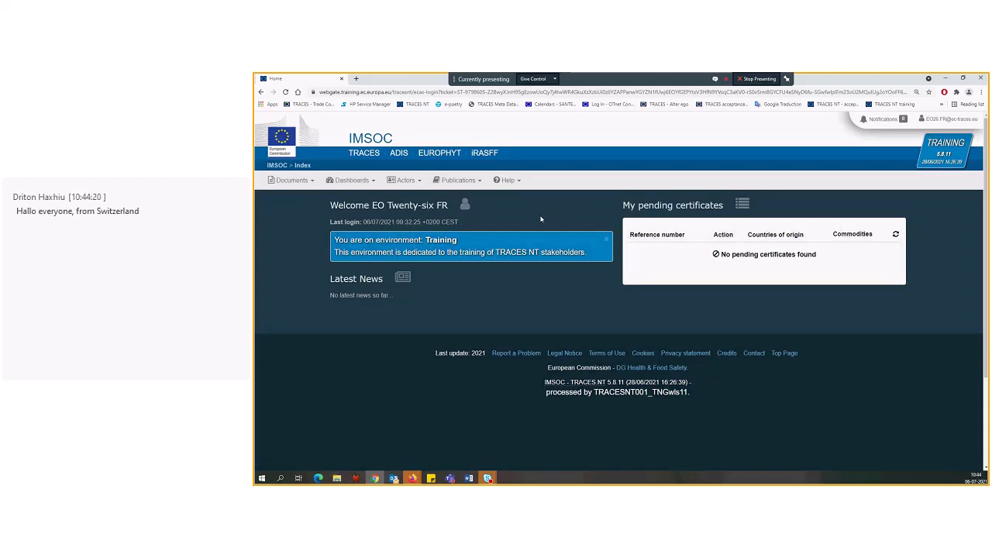
Check the available roles in the logged-in account's profile details
{"action": "left_click", "coordinate": [961, 123]}
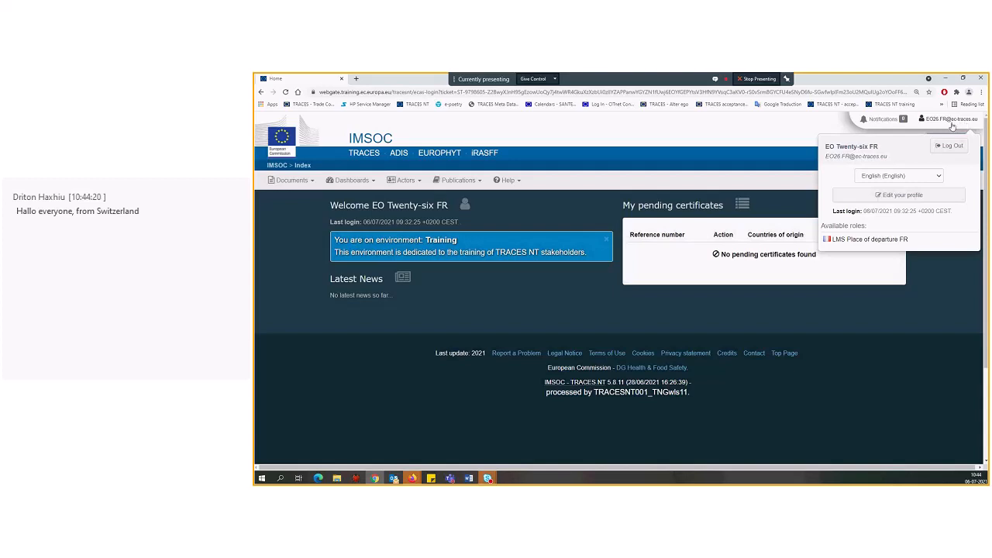
{"action": "left_click_drag", "start_coordinate": [909, 239], "coordinate": [848, 243]}
{"action": "left_click", "coordinate": [490, 286]}
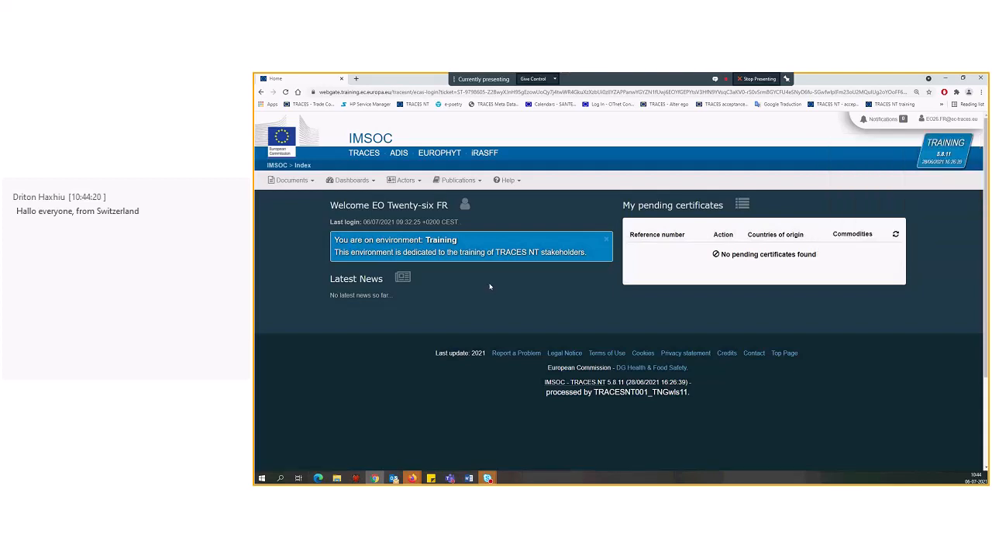
Go to the EU Intra documents and start a new EU Intra certificate
{"action": "left_click", "coordinate": [292, 180]}
{"action": "left_click", "coordinate": [302, 252]}
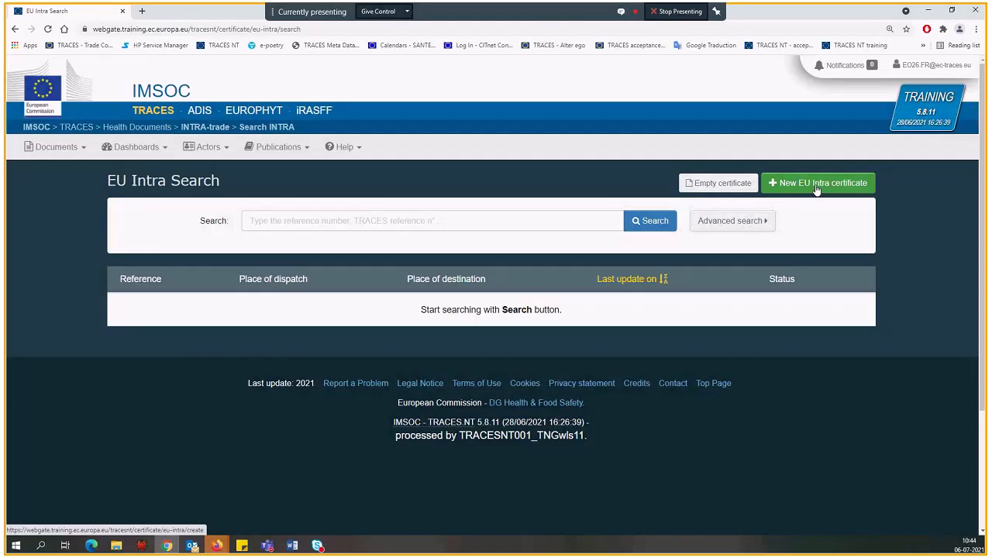
{"action": "left_click", "coordinate": [816, 190]}
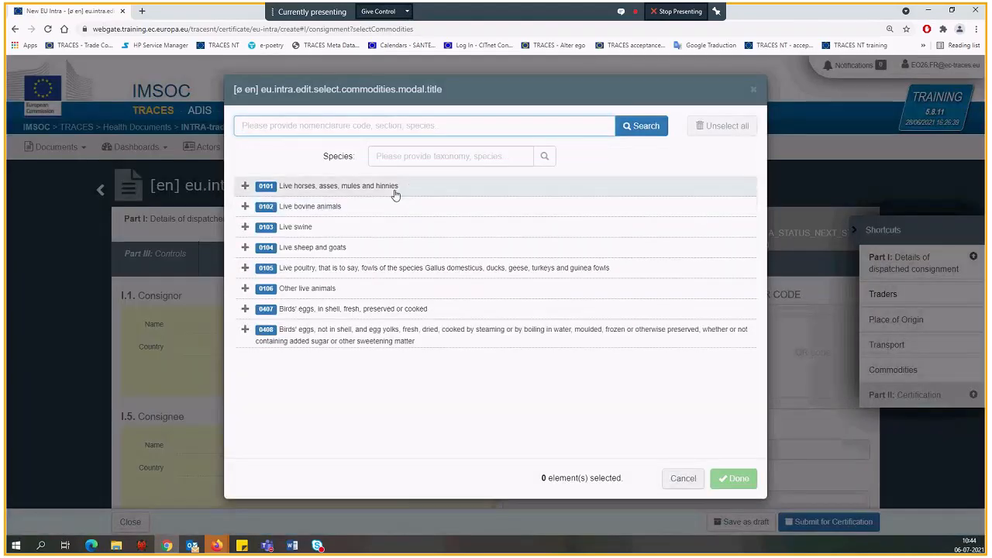
Search the commodity list for "bovine" and reset the list to all commodities
{"action": "left_click", "coordinate": [320, 127]}
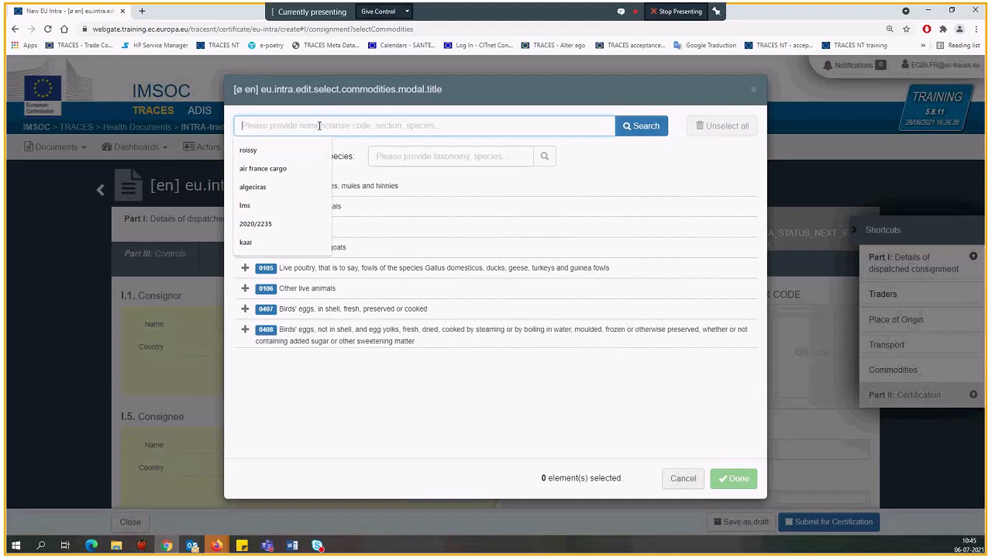
{"action": "type", "text": "bovine"}
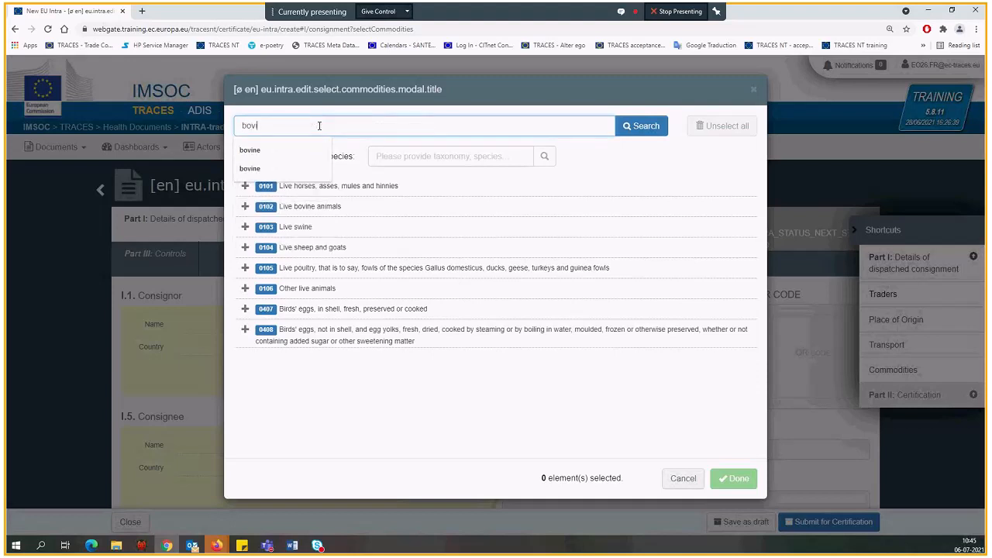
{"action": "left_click", "coordinate": [641, 135]}
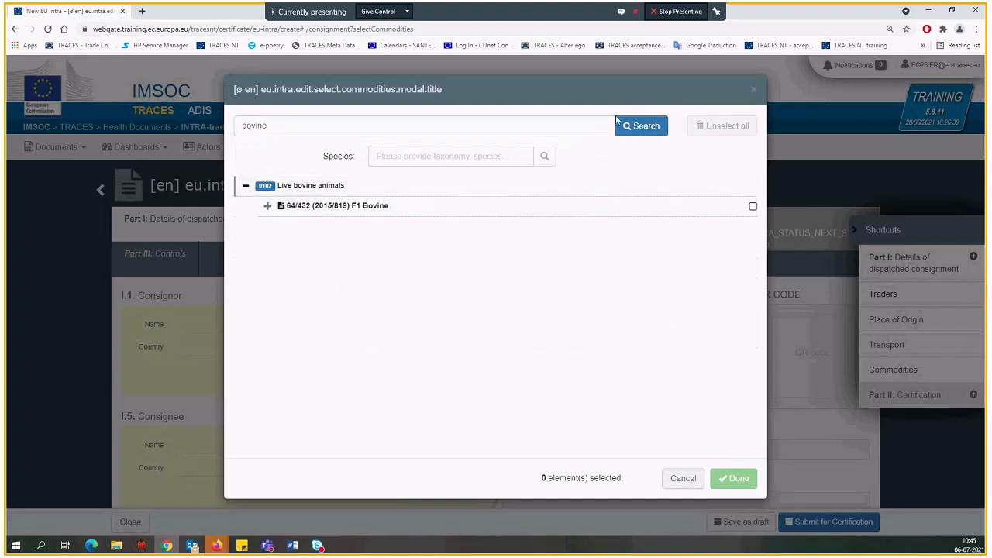
{"action": "double_click", "coordinate": [584, 123]}
{"action": "key", "text": "BackSpace"}
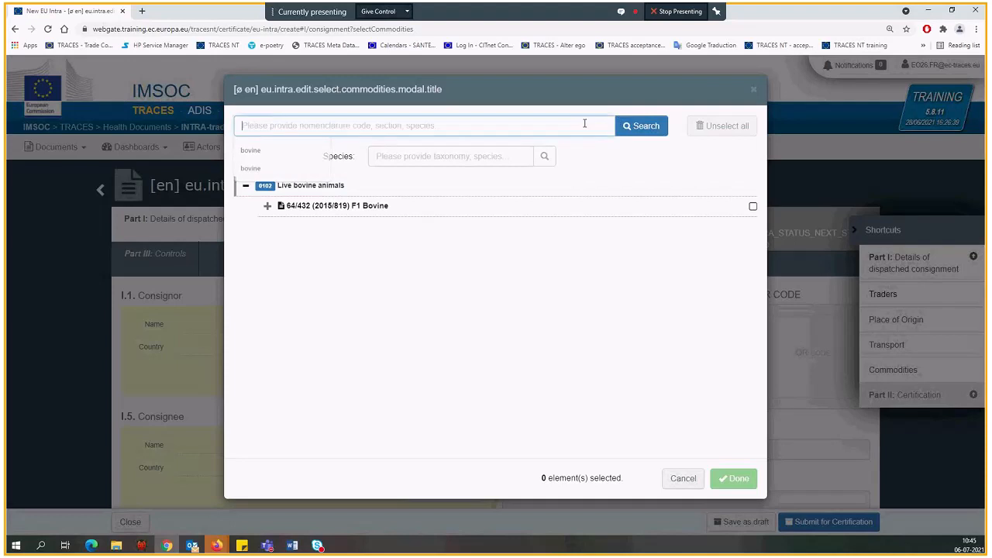
{"action": "left_click", "coordinate": [626, 126]}
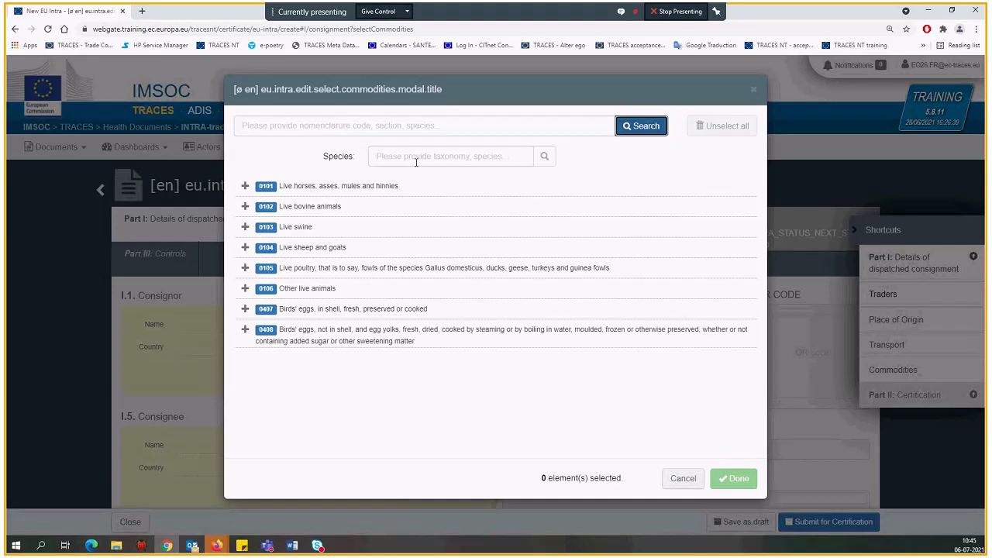
Select the certificate model (2021/403) MODEL BOV-INTRA-X under 0102 Live bovine animals and confirm the choice
{"action": "left_click", "coordinate": [246, 208]}
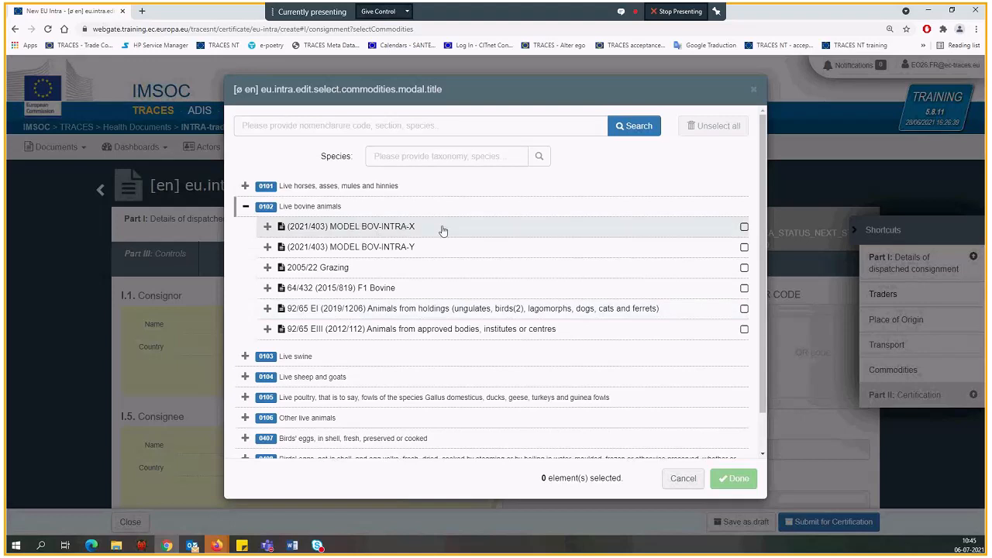
{"action": "right_click", "coordinate": [667, 226]}
{"action": "left_click", "coordinate": [744, 227]}
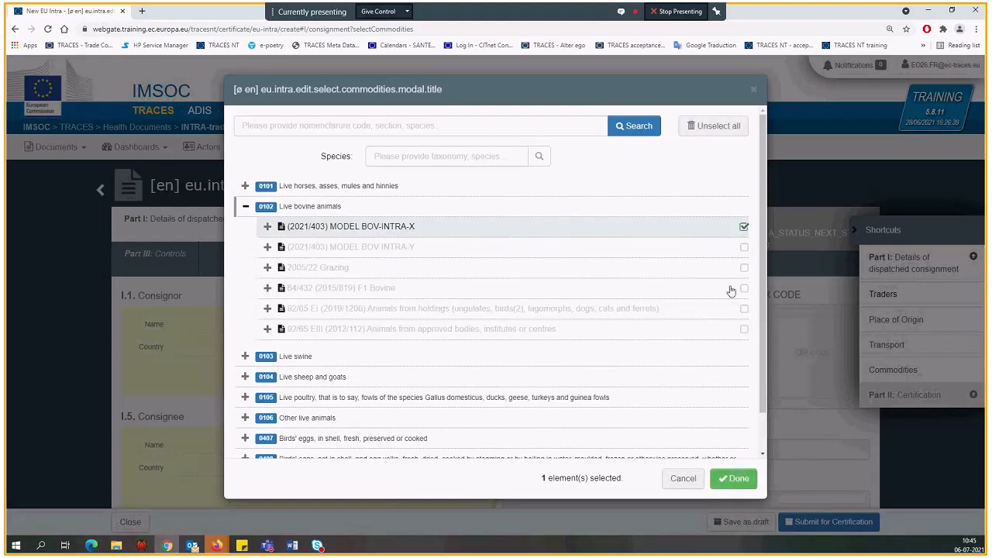
{"action": "left_click", "coordinate": [735, 478]}
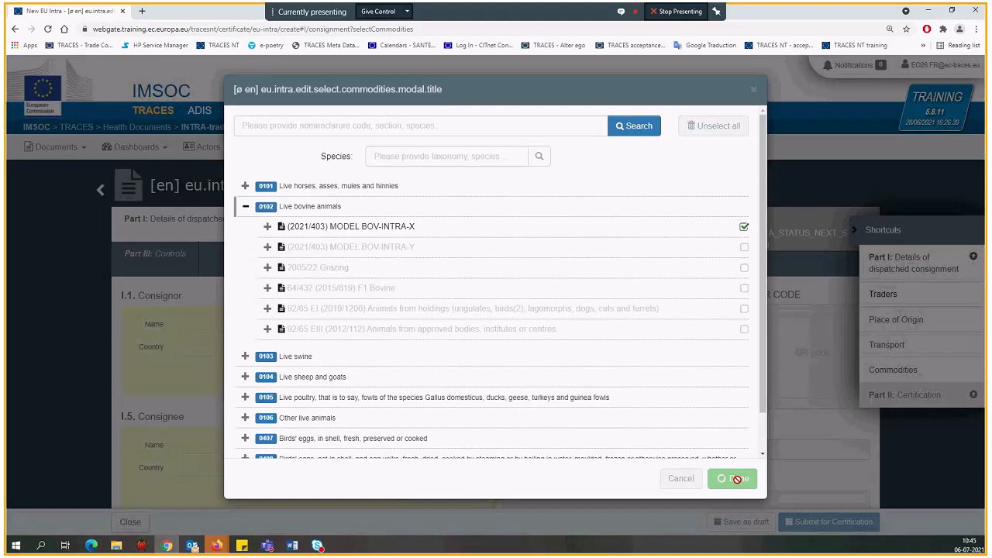
Examine Part I of the new certificate, including its mandatory-field marks, and visit the Commodities section before returning to the start
{"action": "scroll", "coordinate": [290, 225], "scroll_direction": "down", "scroll_amount": 1}
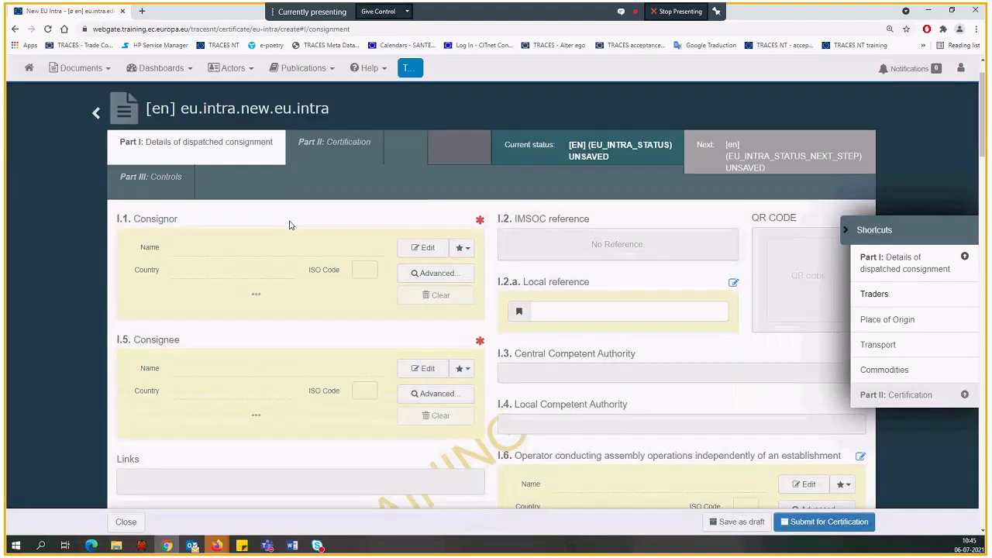
{"action": "scroll", "coordinate": [290, 224], "scroll_direction": "up", "scroll_amount": 1}
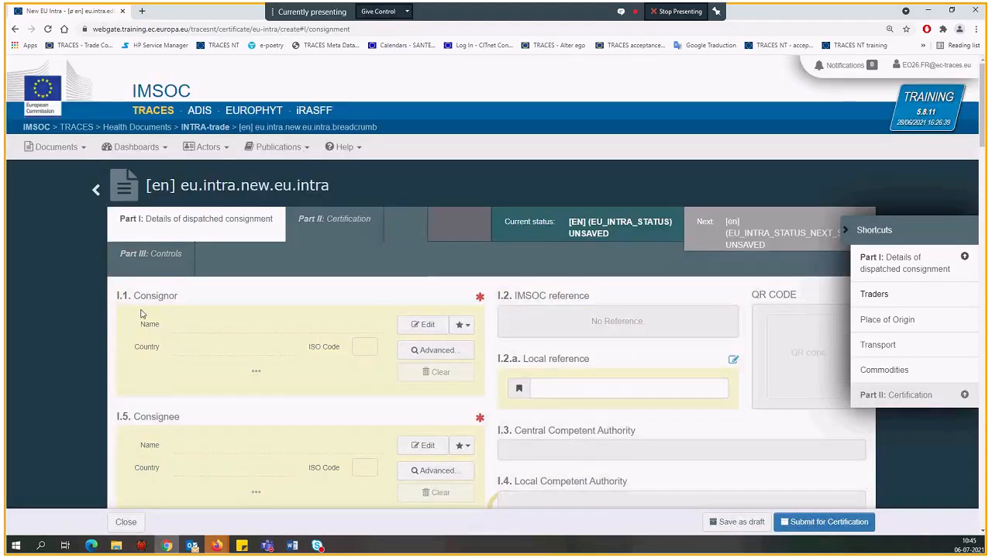
{"action": "scroll", "coordinate": [232, 267], "scroll_direction": "down", "scroll_amount": 1}
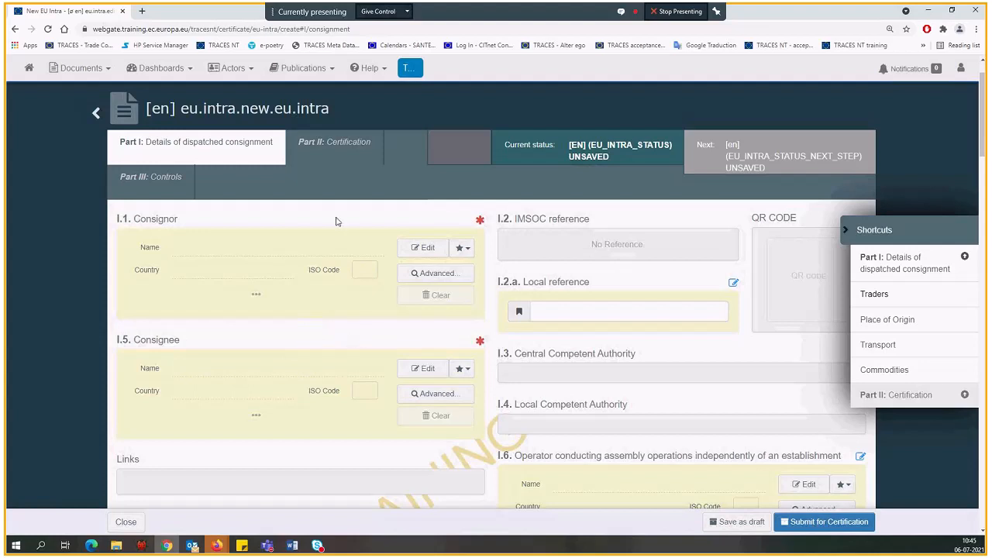
{"action": "scroll", "coordinate": [336, 221], "scroll_direction": "up", "scroll_amount": 1}
{"action": "mouse_move", "coordinate": [480, 299]}
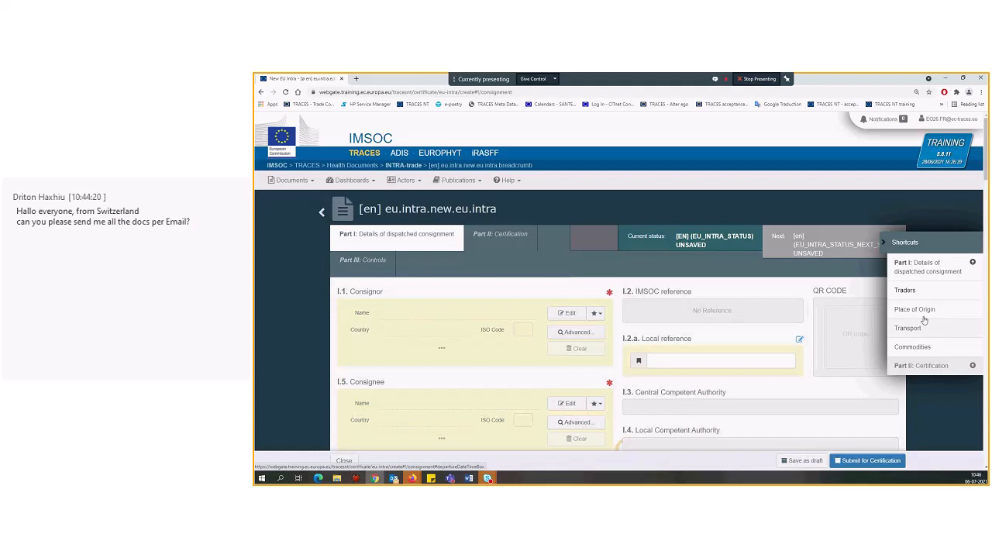
{"action": "left_click", "coordinate": [925, 346]}
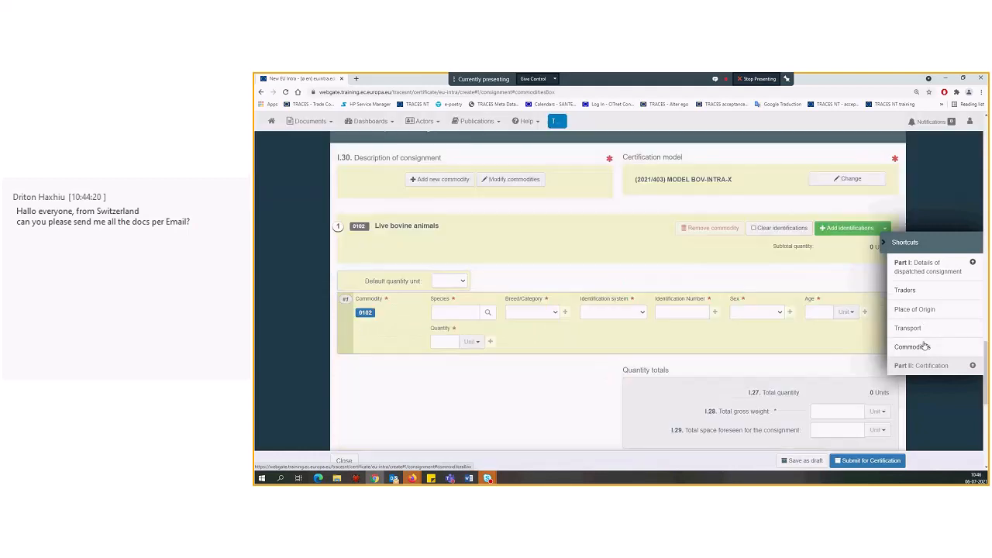
{"action": "left_click", "coordinate": [924, 270]}
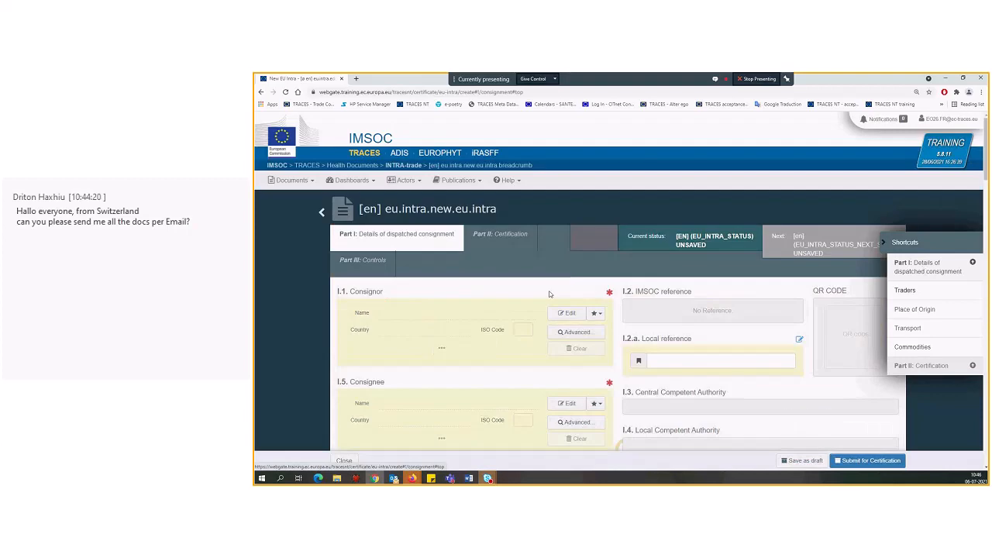
Open box I.1 Consignor for editing and set its country to France (FR)
{"action": "scroll", "coordinate": [435, 221], "scroll_direction": "down", "scroll_amount": 1}
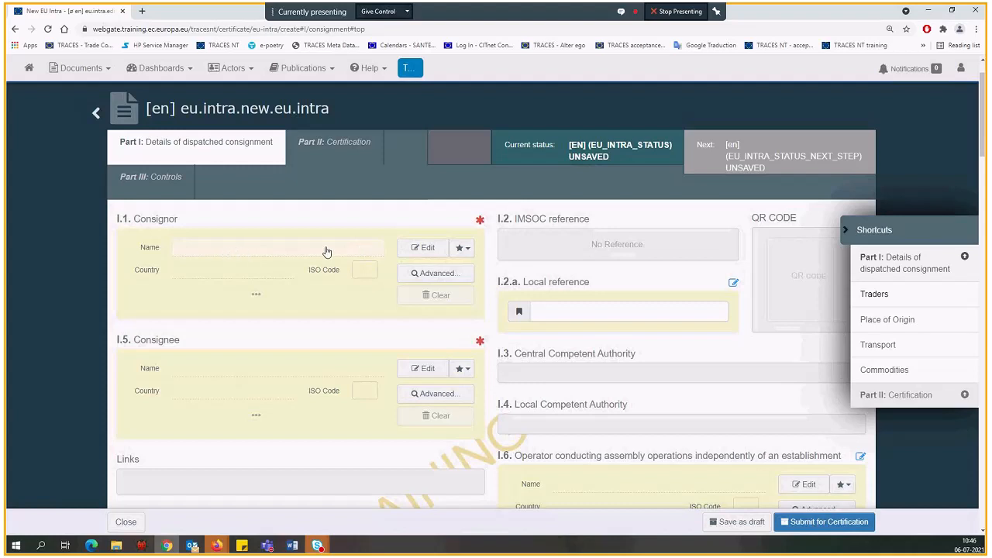
{"action": "left_click", "coordinate": [421, 248]}
{"action": "left_click", "coordinate": [234, 279]}
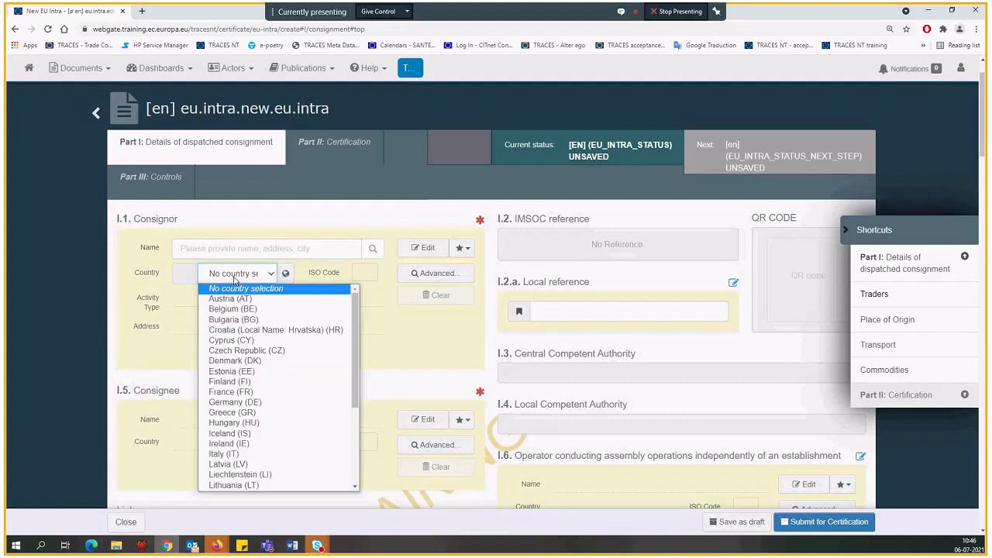
{"action": "type", "text": "fr"}
{"action": "key", "text": "Return"}
Search for the consignor by the name "depart"
{"action": "left_click", "coordinate": [238, 248]}
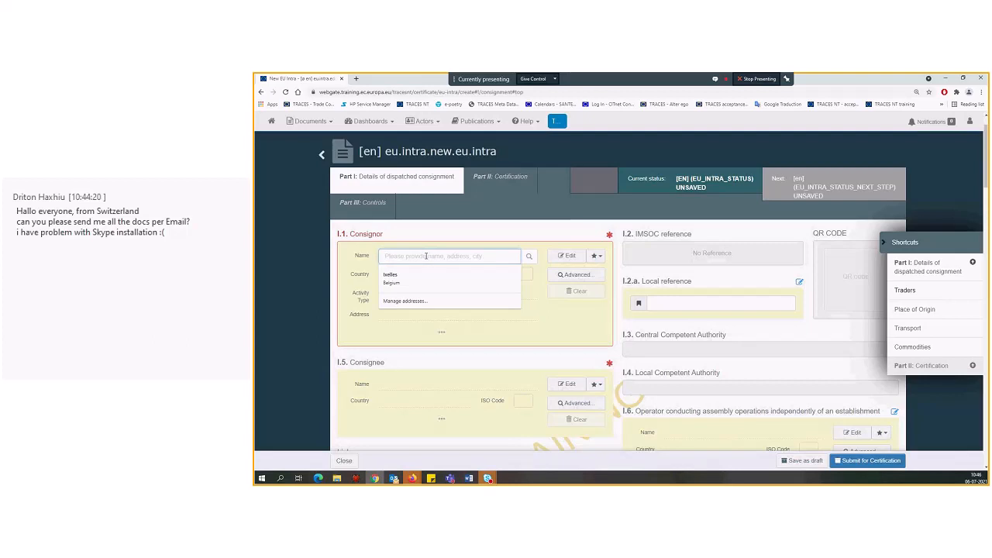
{"action": "type", "text": "d"}
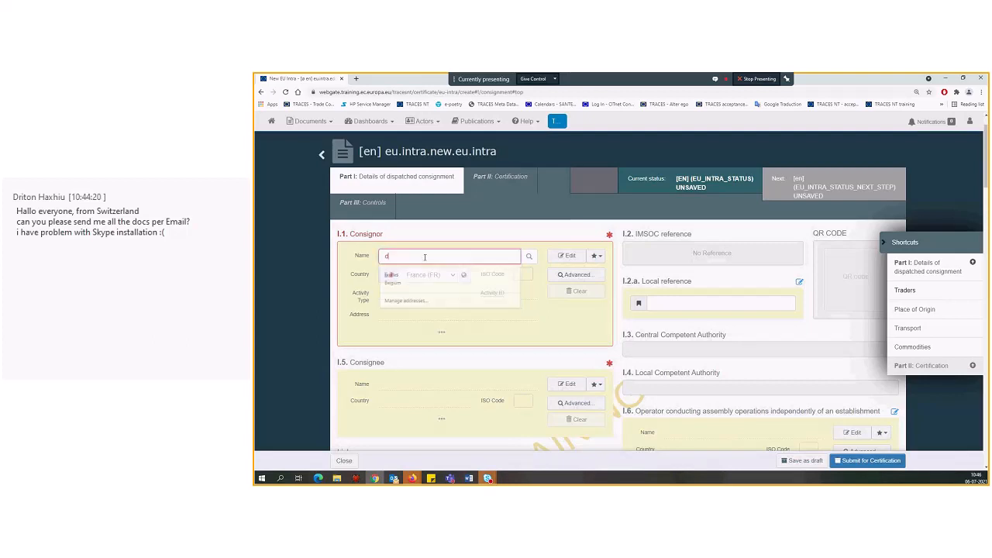
{"action": "type", "text": "epart"}
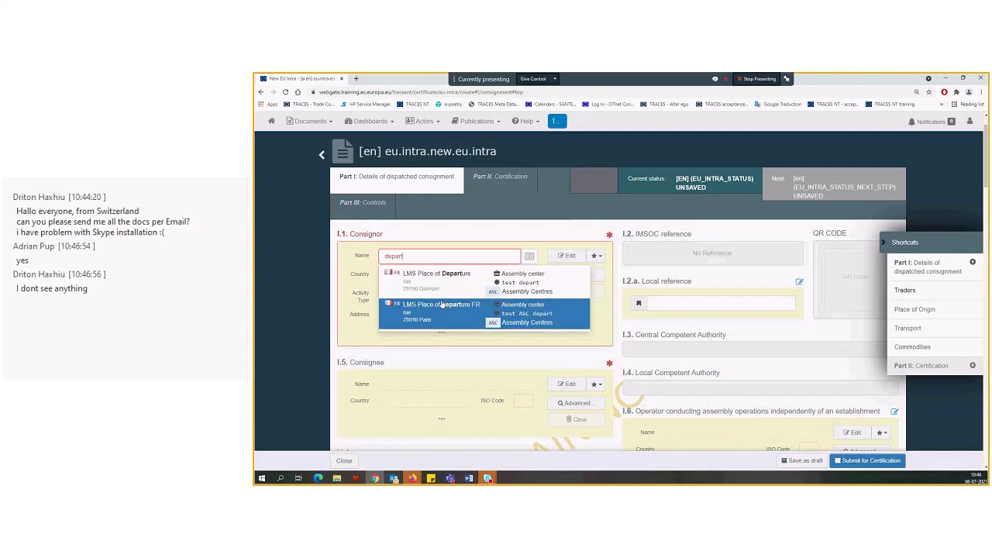
Search for the consignor by the name "lms" and browse the suggested operators
{"action": "double_click", "coordinate": [428, 257]}
{"action": "type", "text": "lms"}
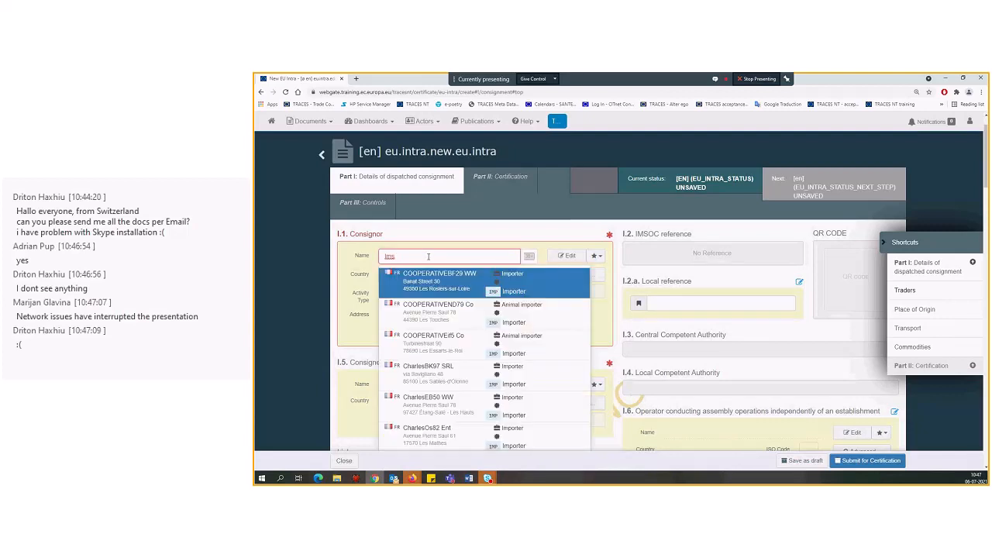
{"action": "scroll", "coordinate": [445, 299], "scroll_direction": "down", "scroll_amount": 1}
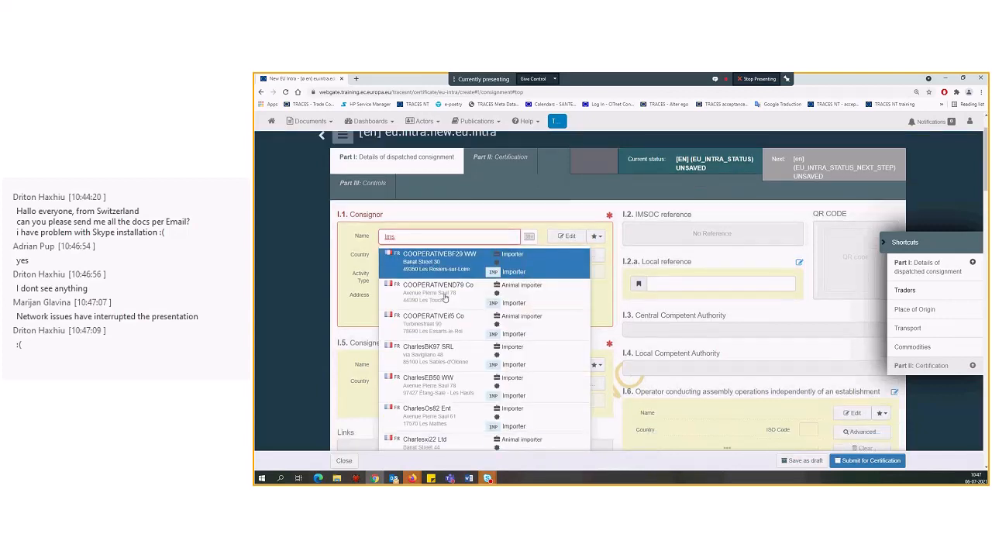
{"action": "scroll", "coordinate": [444, 298], "scroll_direction": "down", "scroll_amount": 3}
{"action": "scroll", "coordinate": [443, 311], "scroll_direction": "down", "scroll_amount": 2}
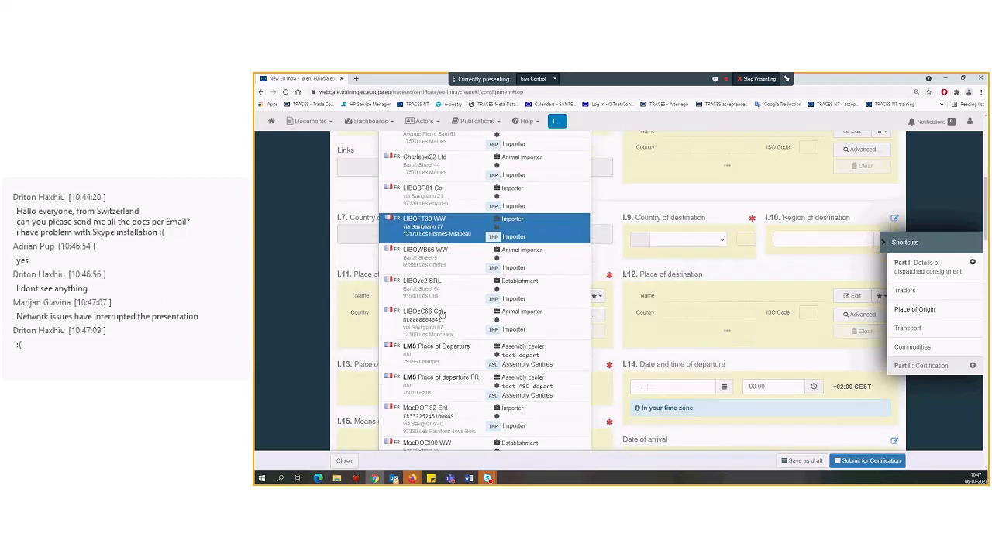
{"action": "scroll", "coordinate": [438, 316], "scroll_direction": "up", "scroll_amount": 7}
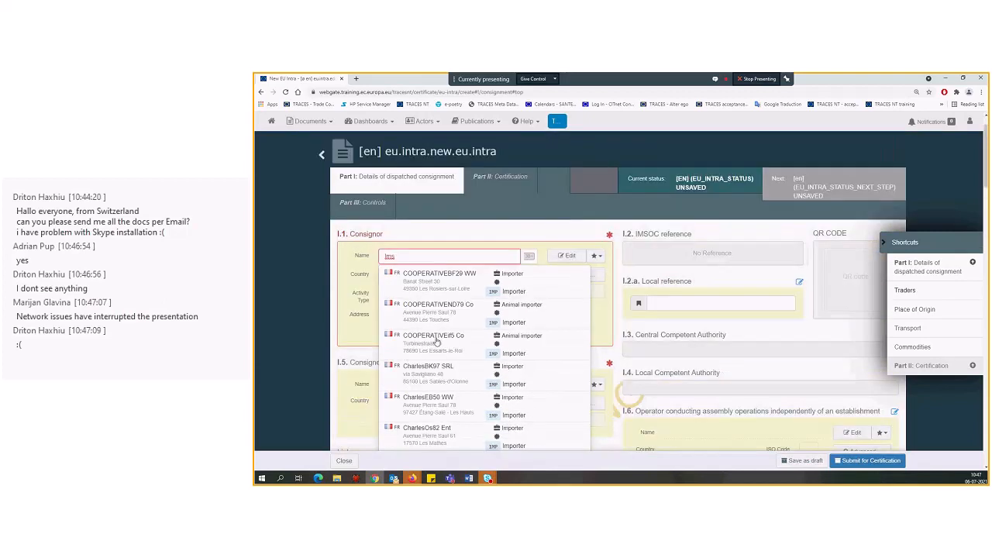
{"action": "scroll", "coordinate": [437, 342], "scroll_direction": "up", "scroll_amount": 1}
{"action": "left_click", "coordinate": [424, 314]}
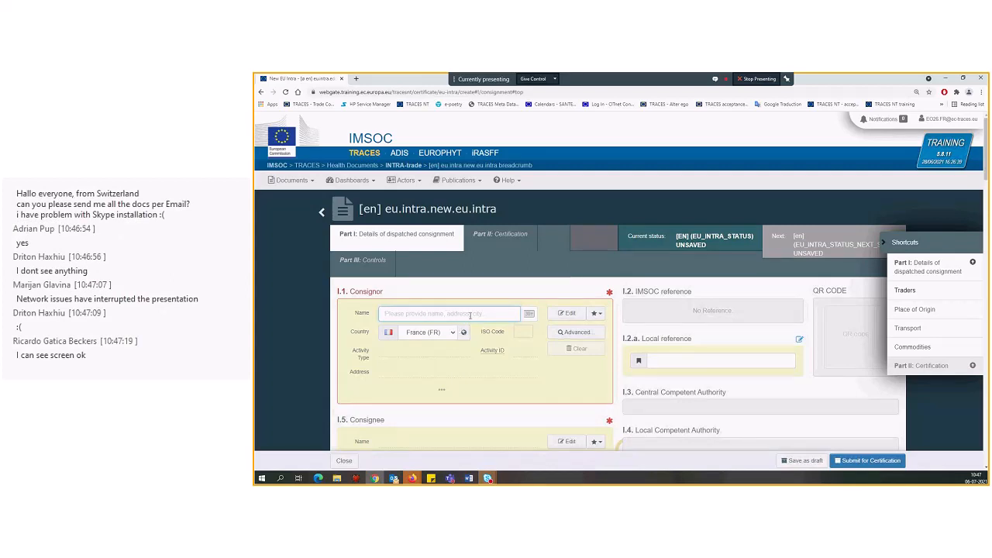
Switch to the Skype meeting window to check the conversation and return to the certificate in the browser
{"action": "left_click", "coordinate": [488, 479]}
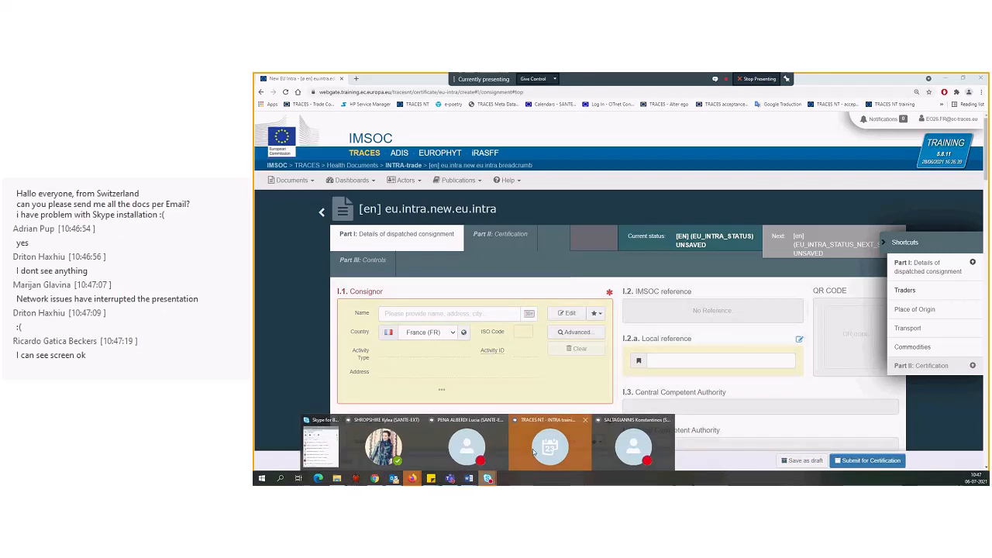
{"action": "left_click", "coordinate": [534, 452]}
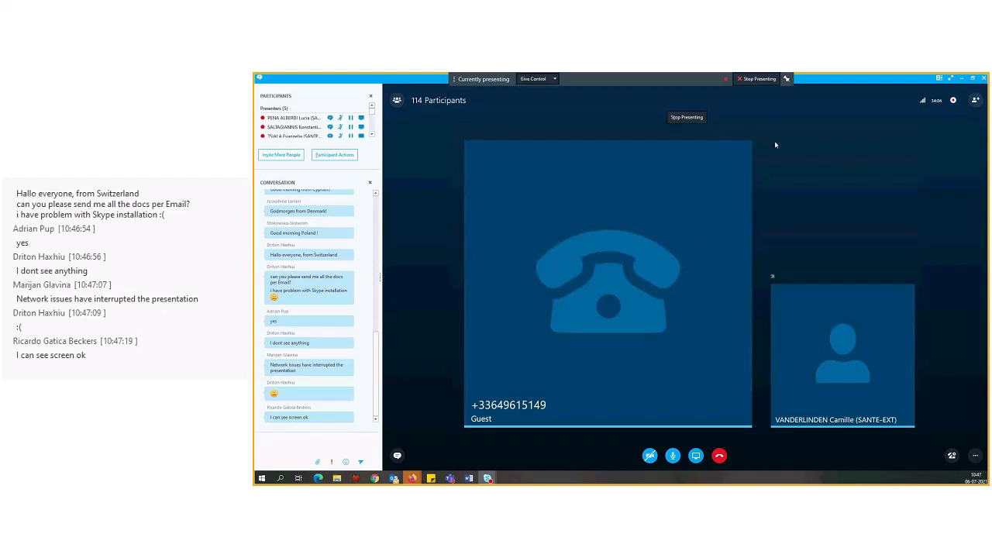
{"action": "left_click", "coordinate": [962, 78]}
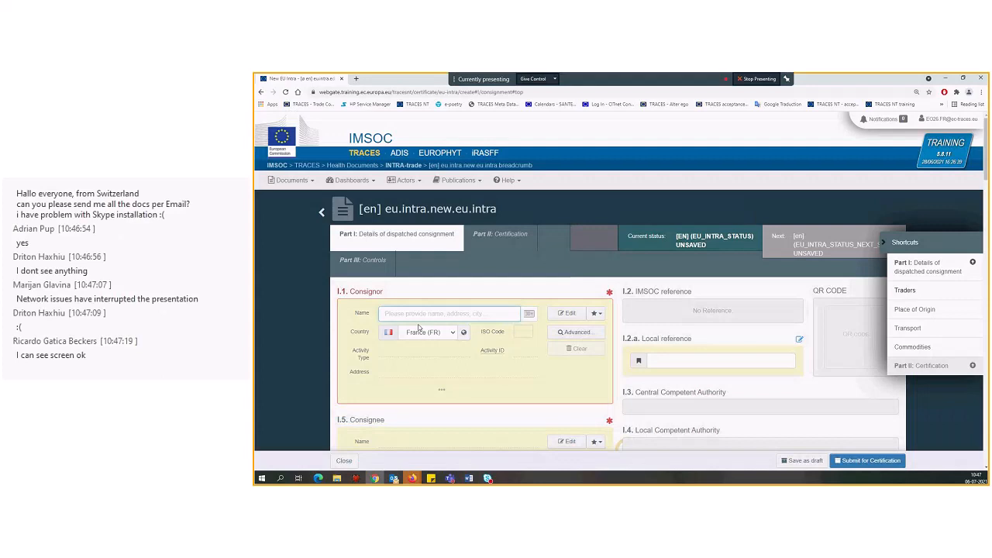
{"action": "left_click", "coordinate": [439, 291]}
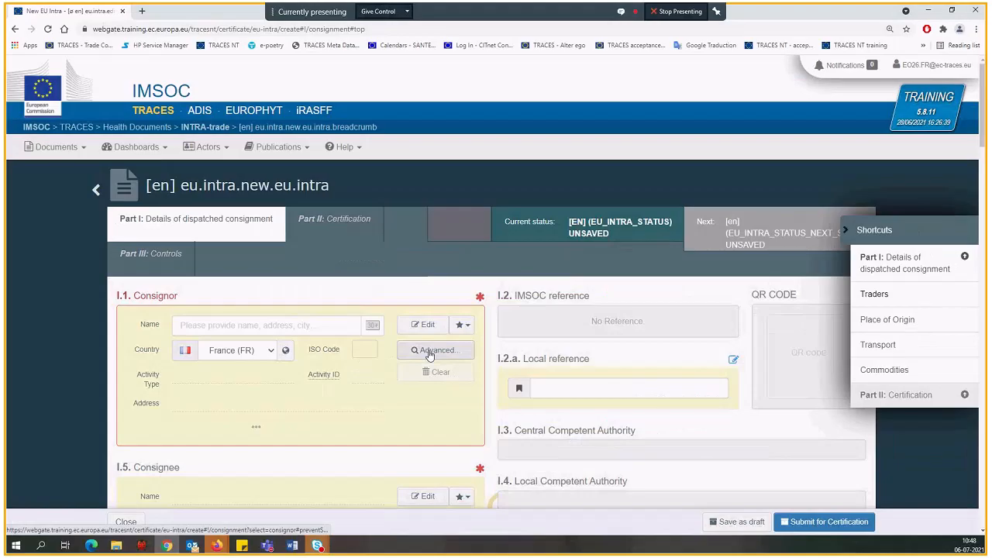
Open the advanced consignor search with its additional criteria and set the country to France (FR)
{"action": "left_click", "coordinate": [430, 351]}
{"action": "left_click", "coordinate": [738, 125]}
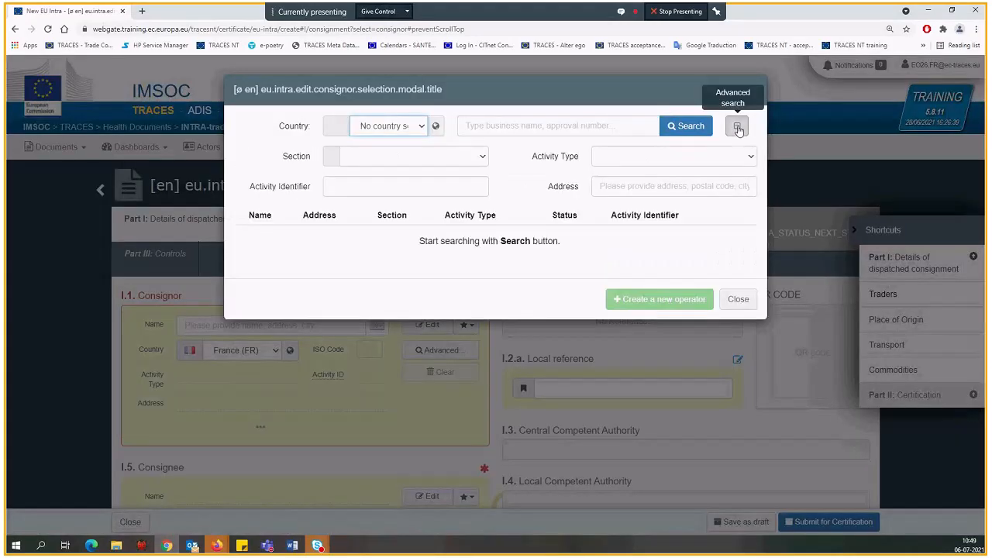
{"action": "left_click", "coordinate": [376, 128]}
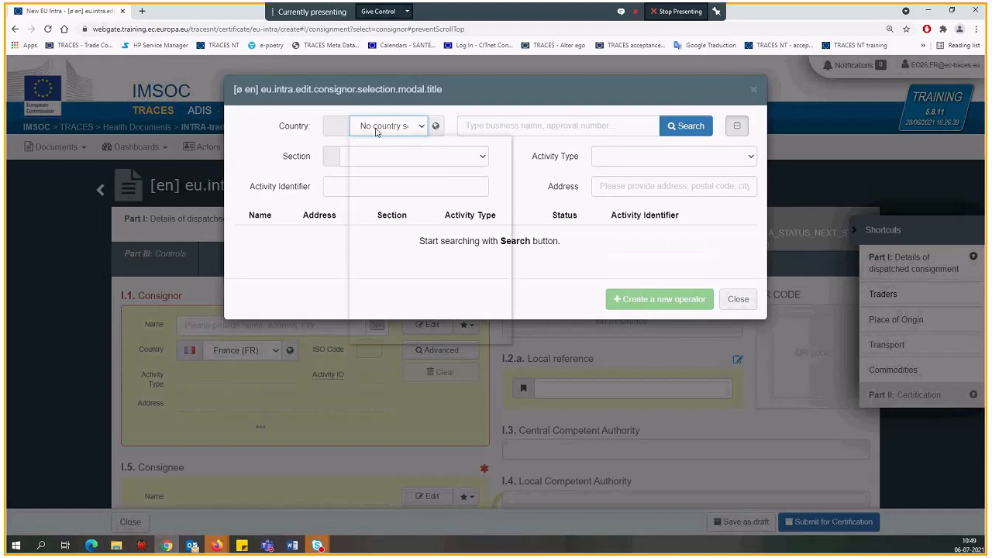
{"action": "left_click", "coordinate": [364, 370]}
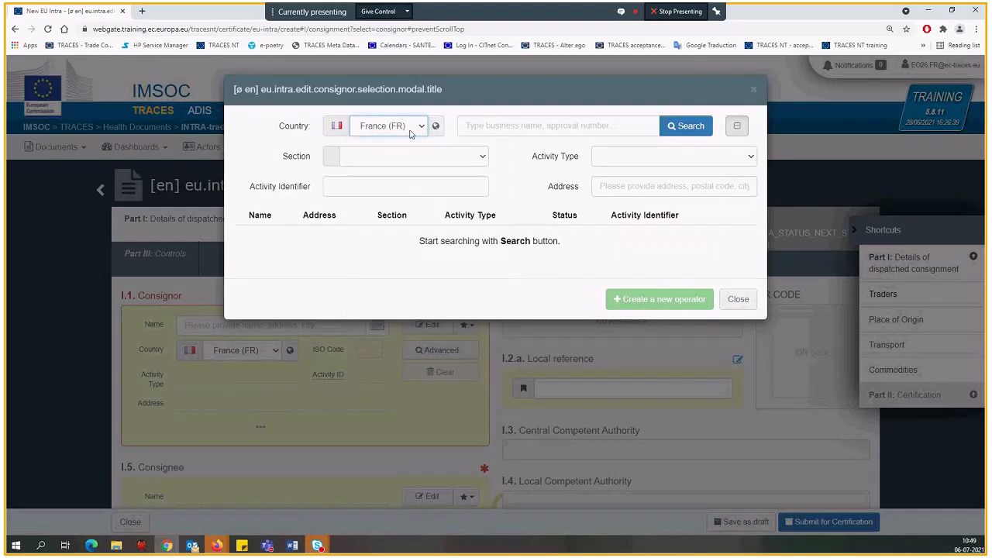
Enter "place of departure" as the business name to search for, correcting the spelling
{"action": "left_click", "coordinate": [483, 125]}
{"action": "type", "text": "p"}
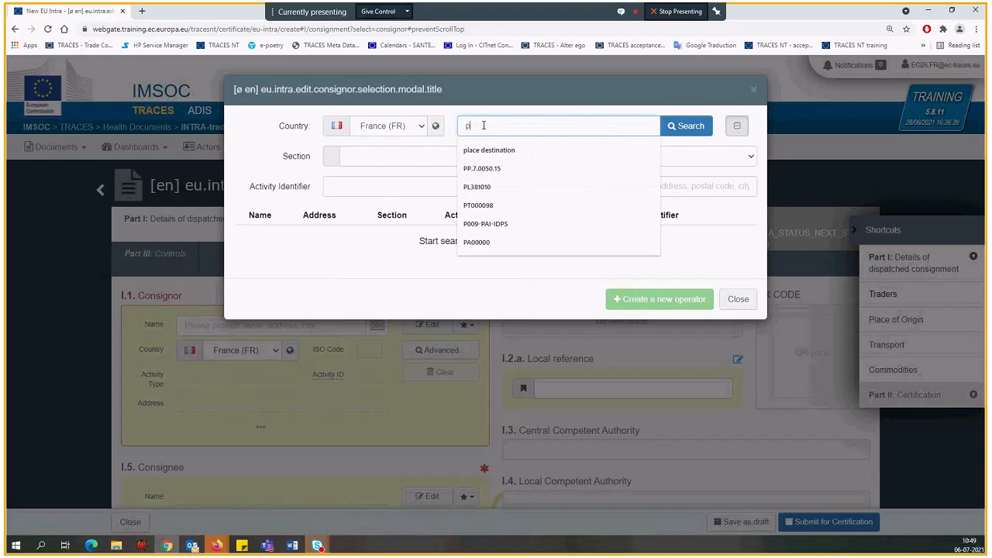
{"action": "type", "text": "lace of epzartur"}
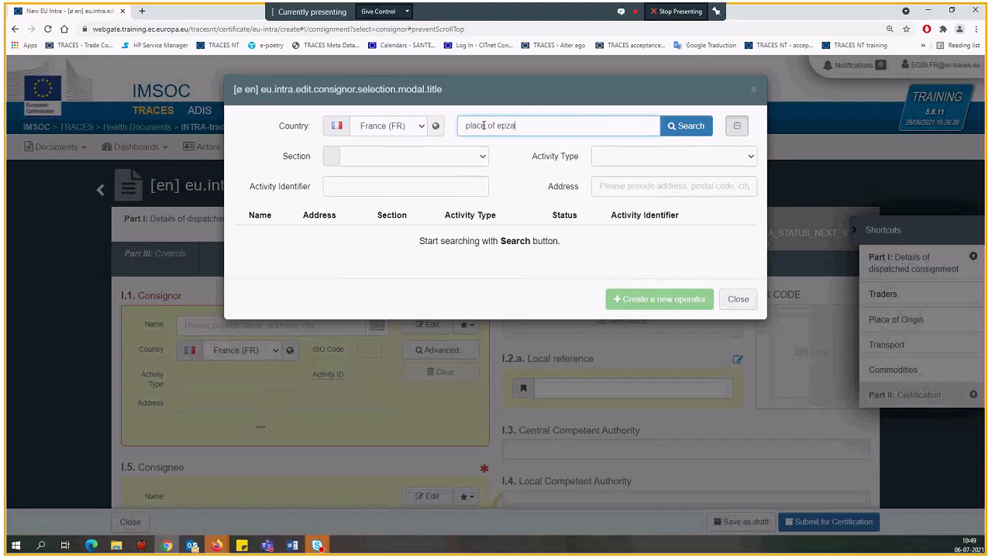
{"action": "left_click", "coordinate": [511, 126]}
{"action": "key", "text": "BackSpace"}
{"action": "left_click", "coordinate": [497, 125]}
{"action": "type", "text": "d"}
{"action": "left_click", "coordinate": [544, 129]}
{"action": "type", "text": "e"}
Restrict the consignor search to the section Assembly Centres (ASC) and run it
{"action": "left_click", "coordinate": [403, 156]}
{"action": "left_click", "coordinate": [411, 204]}
{"action": "left_click", "coordinate": [693, 126]}
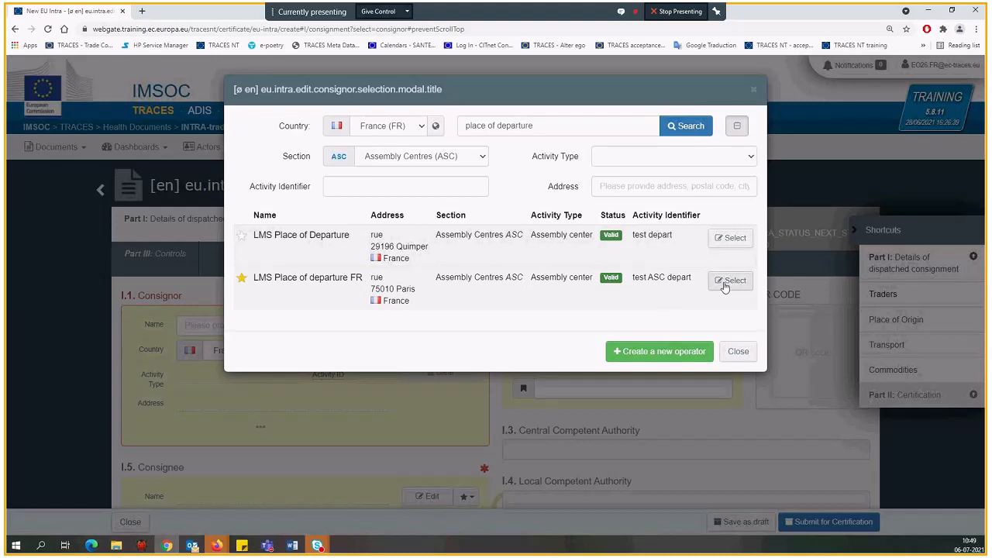
Try out the favourite marks of both listed operators, ending with only LMS Place of departure FR marked as favourite
{"action": "left_click", "coordinate": [241, 279]}
{"action": "left_click", "coordinate": [242, 236]}
{"action": "right_click", "coordinate": [244, 241]}
{"action": "left_click", "coordinate": [243, 240]}
{"action": "left_click", "coordinate": [242, 279]}
Choose LMS Place of departure FR, the assembly centre in Paris, as the consignor
{"action": "left_click", "coordinate": [721, 285]}
{"action": "scroll", "coordinate": [273, 272], "scroll_direction": "down", "scroll_amount": 1}
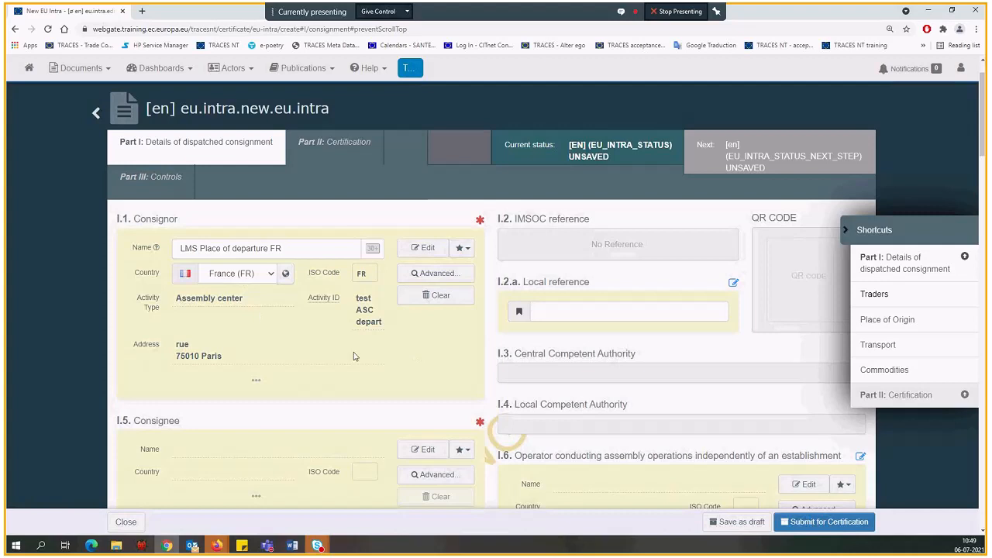
Fill box I.5 Consignee with LMS Place of Destination BE from the favourite operators
{"action": "scroll", "coordinate": [317, 310], "scroll_direction": "down", "scroll_amount": 1}
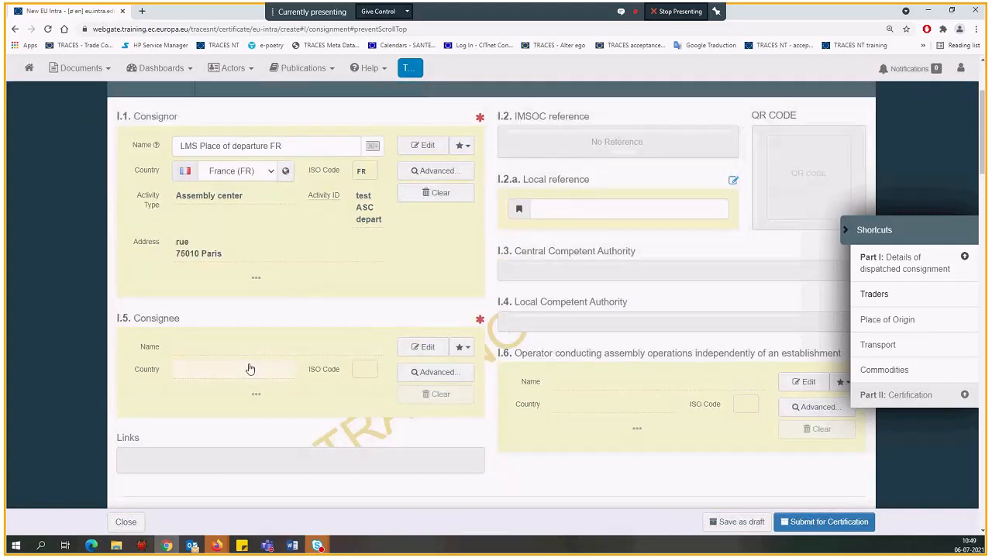
{"action": "left_click", "coordinate": [462, 349]}
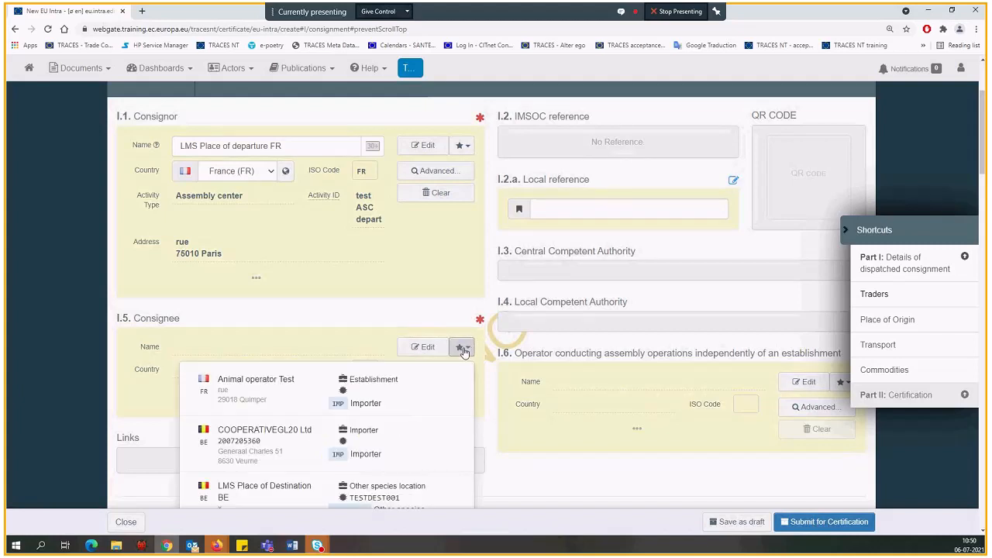
{"action": "scroll", "coordinate": [464, 351], "scroll_direction": "down", "scroll_amount": 1}
{"action": "scroll", "coordinate": [464, 351], "scroll_direction": "down", "scroll_amount": 2}
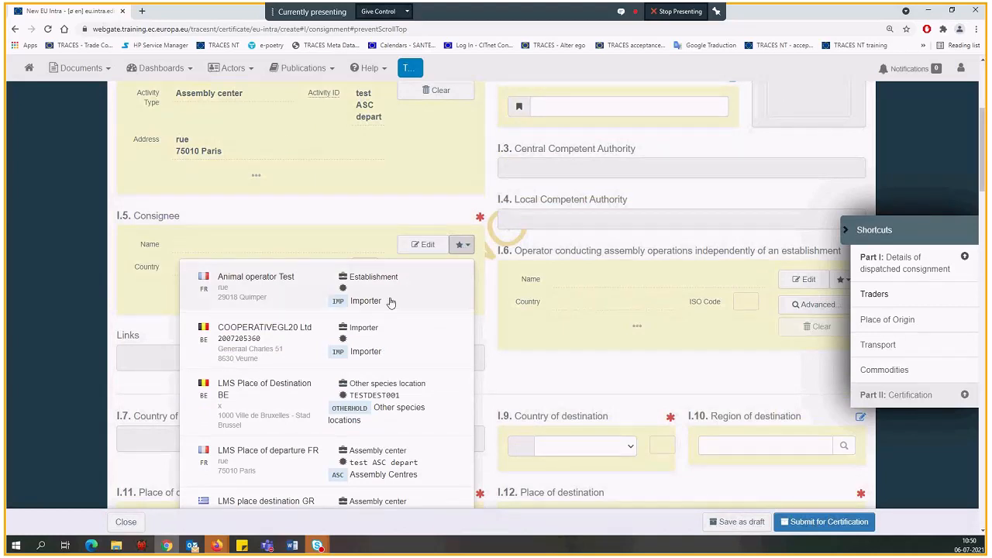
{"action": "scroll", "coordinate": [391, 302], "scroll_direction": "down", "scroll_amount": 1}
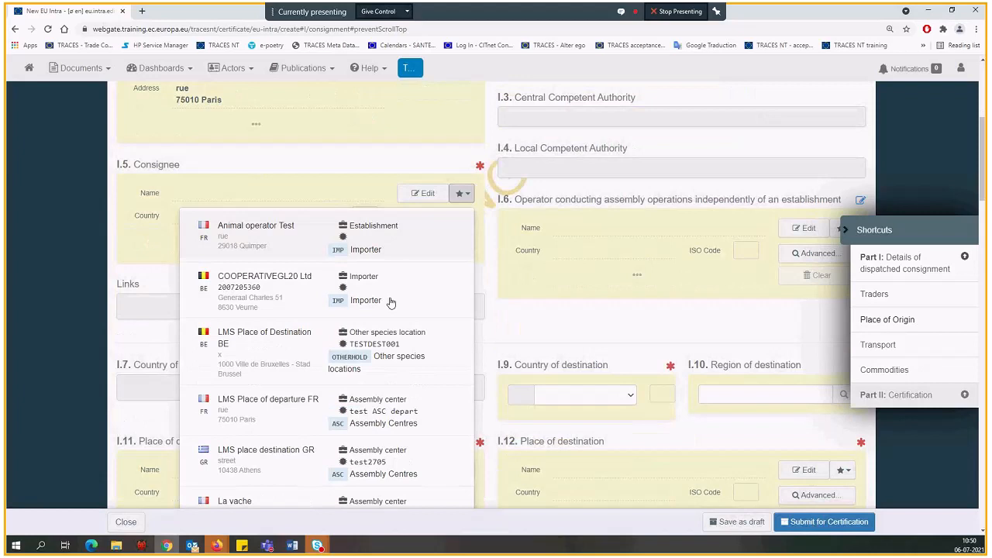
{"action": "scroll", "coordinate": [391, 303], "scroll_direction": "down", "scroll_amount": 1}
{"action": "scroll", "coordinate": [284, 360], "scroll_direction": "up", "scroll_amount": 3}
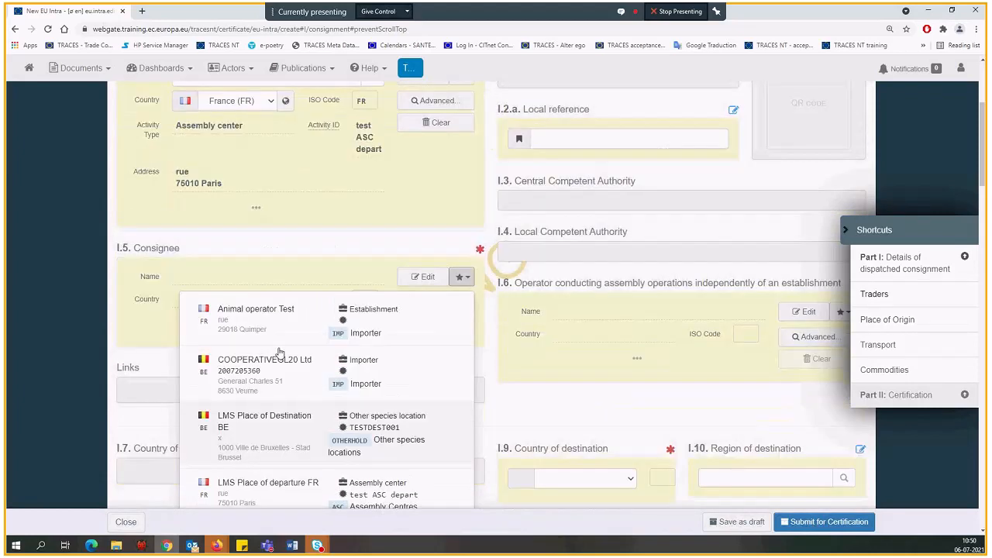
{"action": "scroll", "coordinate": [279, 353], "scroll_direction": "up", "scroll_amount": 2}
{"action": "scroll", "coordinate": [286, 462], "scroll_direction": "down", "scroll_amount": 3}
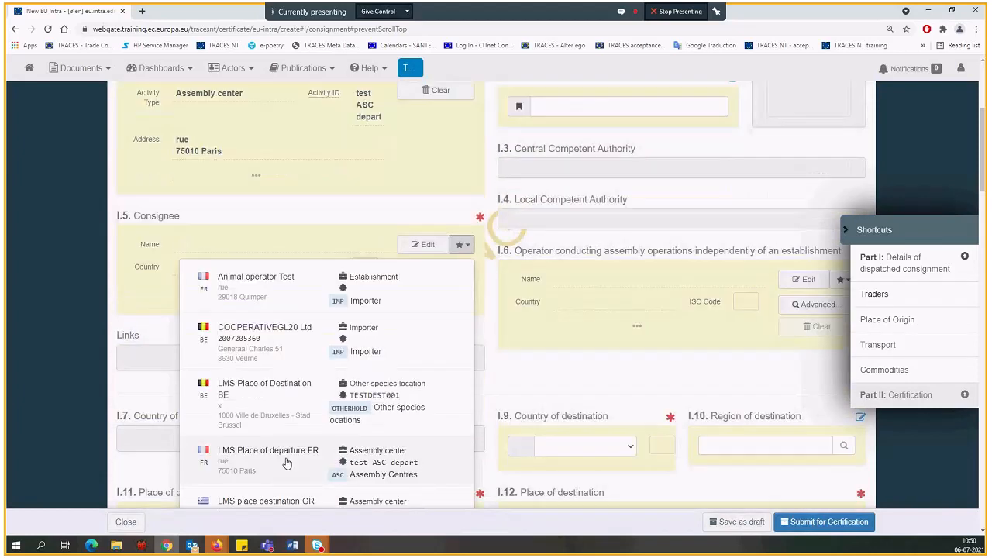
{"action": "left_click", "coordinate": [261, 401]}
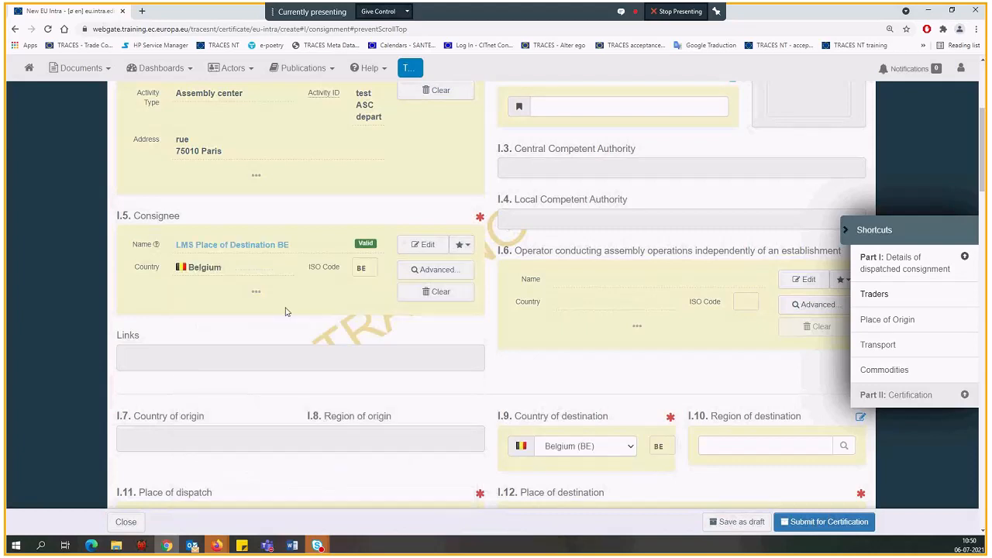
Review box I.2 IMSOC reference and fill in box I.2.a Local reference with "Demo" followed by the presenter's first name
{"action": "scroll", "coordinate": [423, 304], "scroll_direction": "up", "scroll_amount": 2}
{"action": "scroll", "coordinate": [545, 180], "scroll_direction": "up", "scroll_amount": 1}
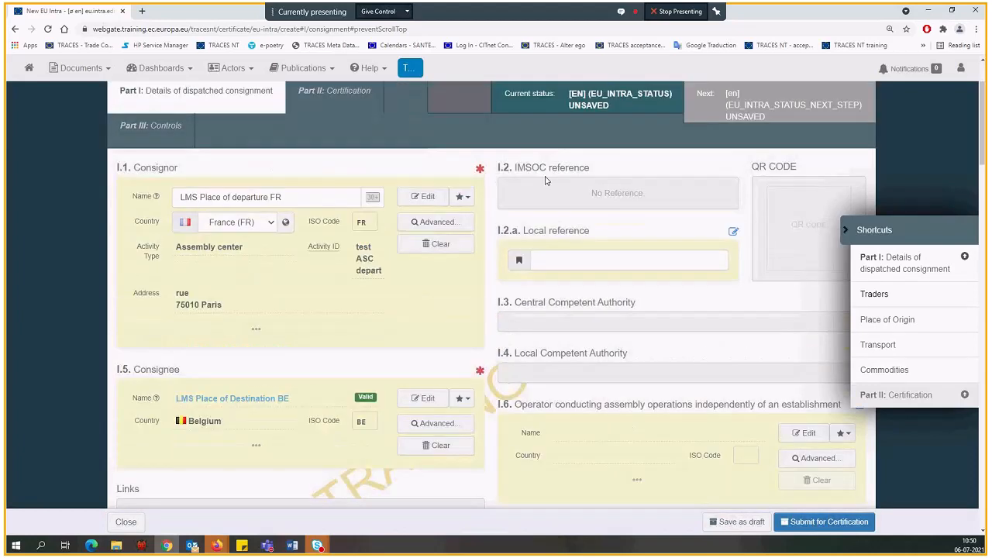
{"action": "left_click_drag", "start_coordinate": [514, 168], "coordinate": [593, 169]}
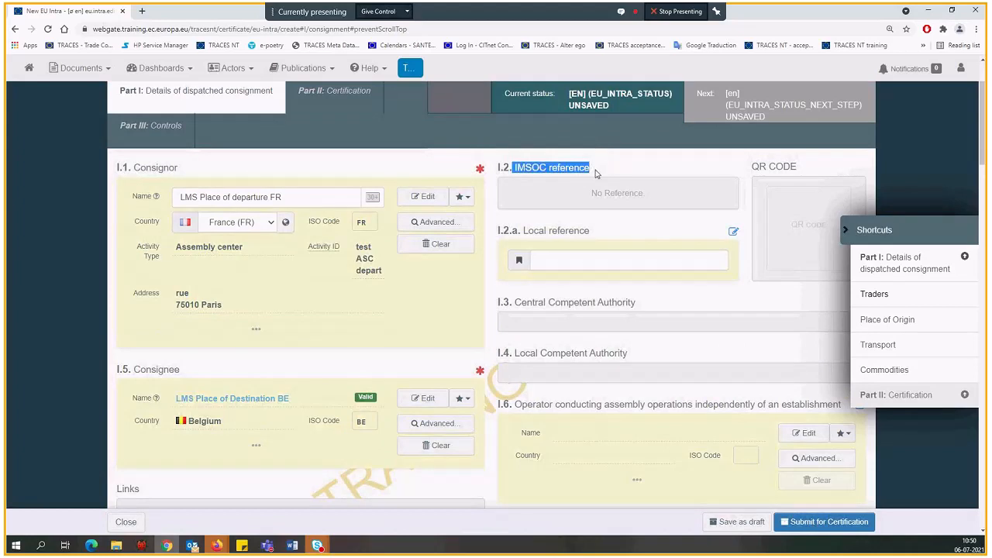
{"action": "left_click", "coordinate": [594, 173]}
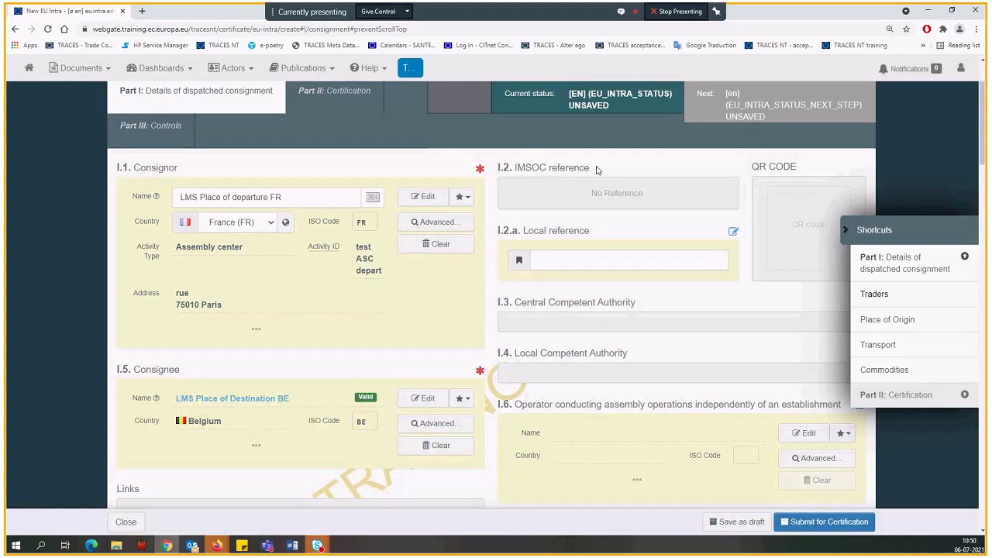
{"action": "scroll", "coordinate": [597, 169], "scroll_direction": "down", "scroll_amount": 1}
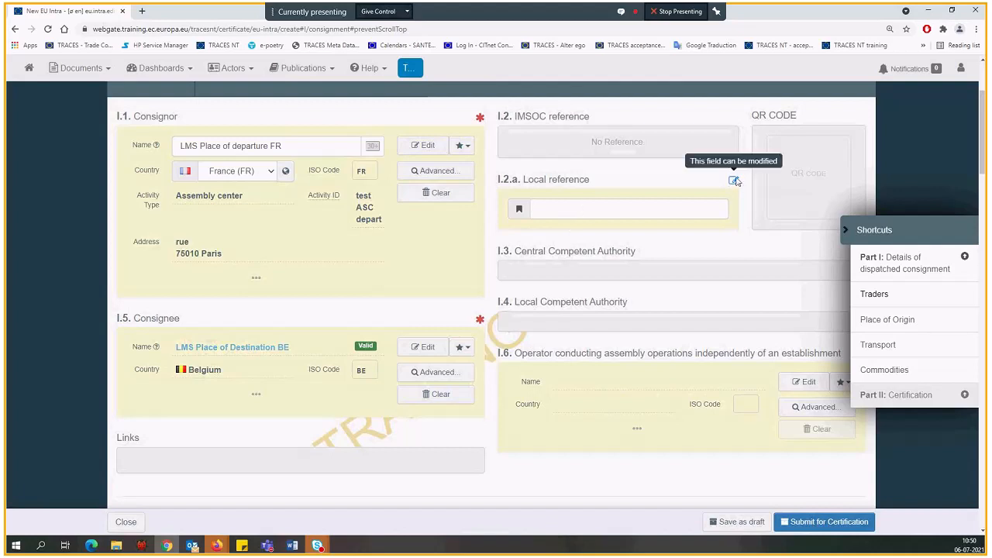
{"action": "left_click", "coordinate": [683, 207]}
{"action": "type", "text": "Demo Camille"}
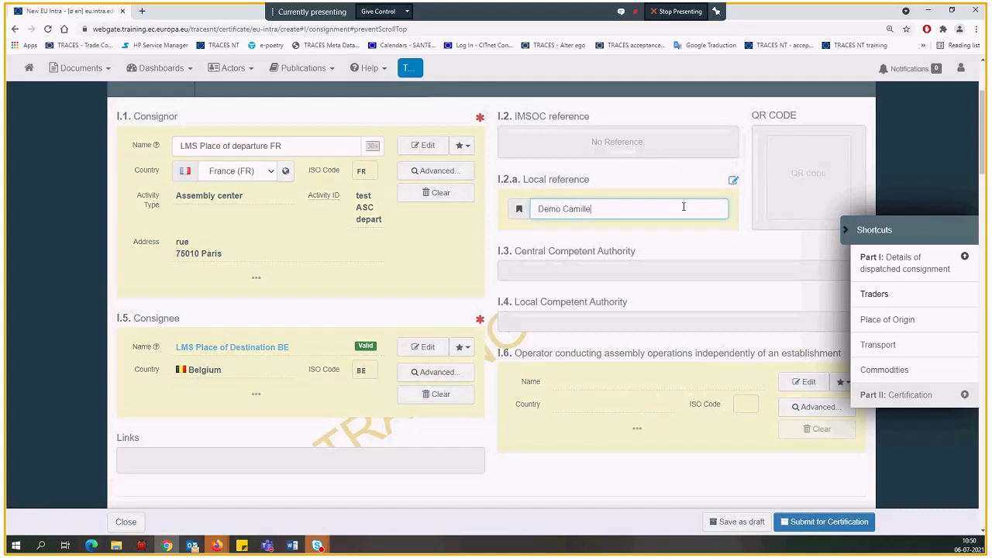
{"action": "left_click", "coordinate": [663, 282]}
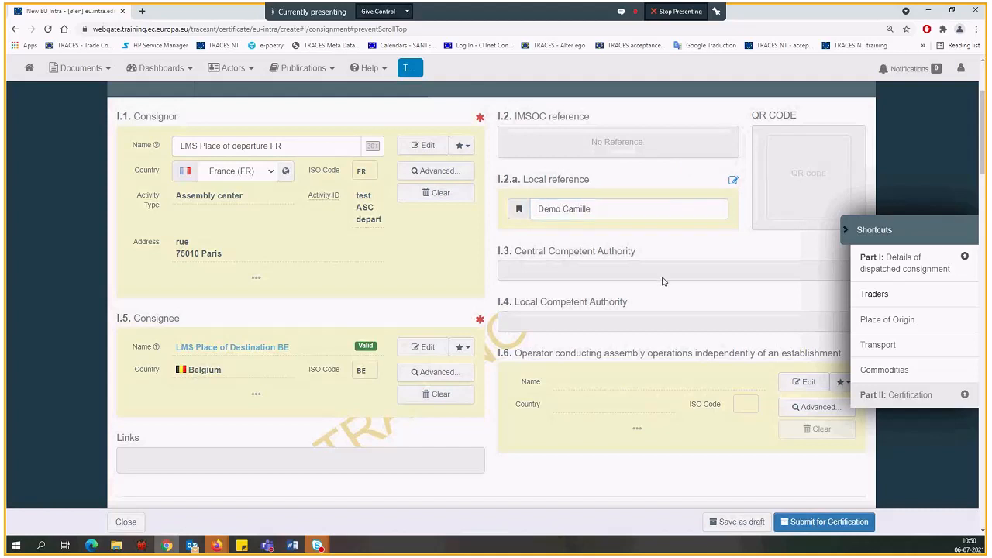
Examine the boxes from I.3 Central Competent Authority to I.15 Means of Transport, including the links and the destination boxes
{"action": "scroll", "coordinate": [662, 281], "scroll_direction": "down", "scroll_amount": 1}
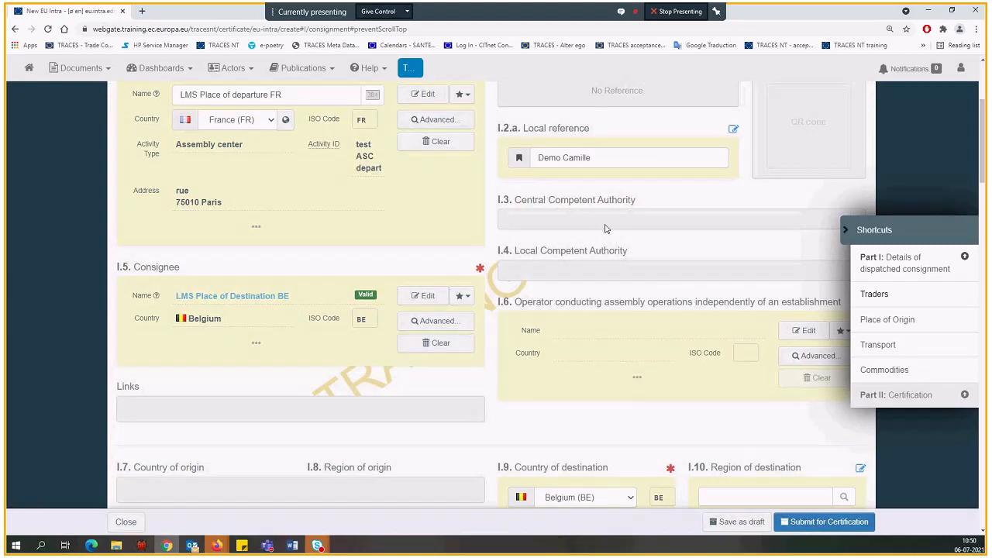
{"action": "scroll", "coordinate": [606, 228], "scroll_direction": "down", "scroll_amount": 1}
{"action": "scroll", "coordinate": [605, 229], "scroll_direction": "down", "scroll_amount": 2}
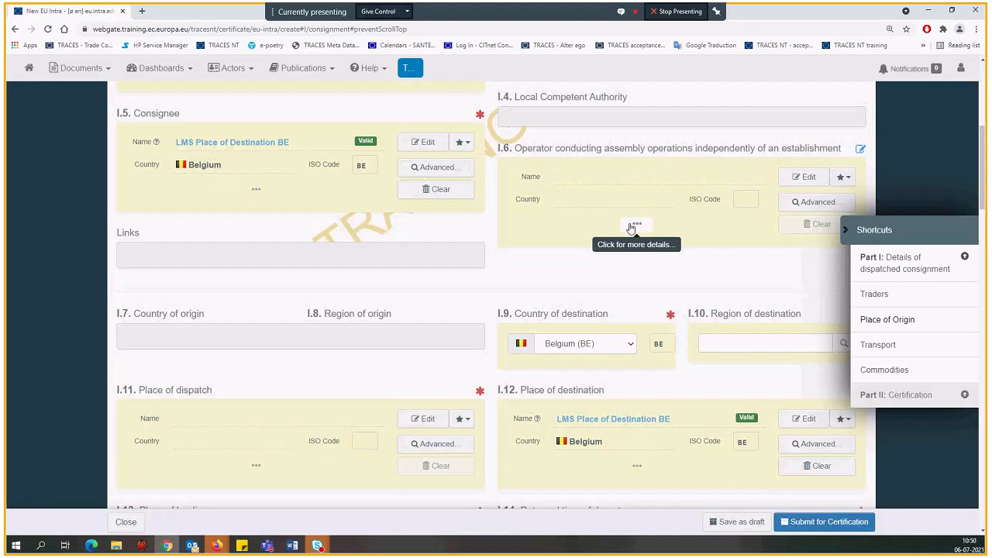
{"action": "scroll", "coordinate": [597, 247], "scroll_direction": "down", "scroll_amount": 1}
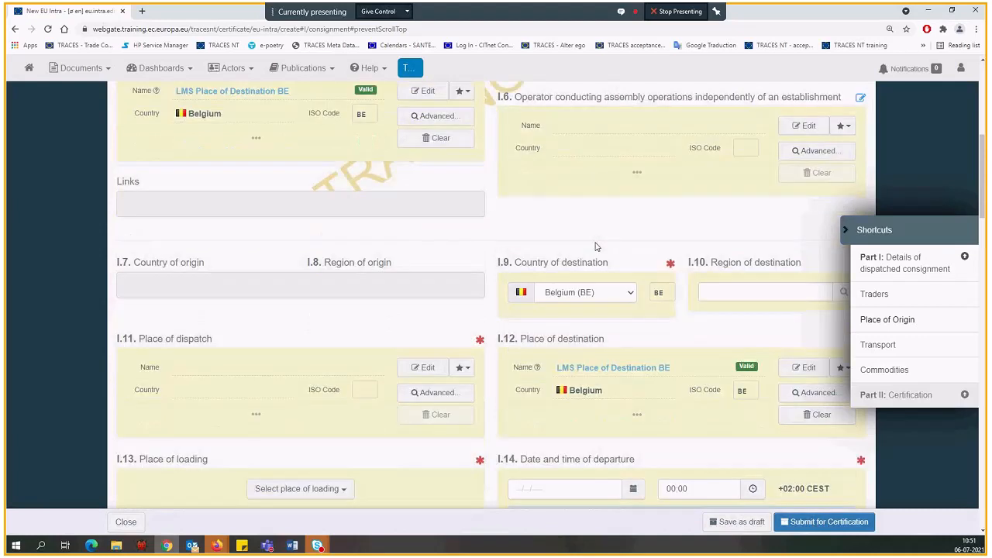
{"action": "scroll", "coordinate": [597, 246], "scroll_direction": "down", "scroll_amount": 1}
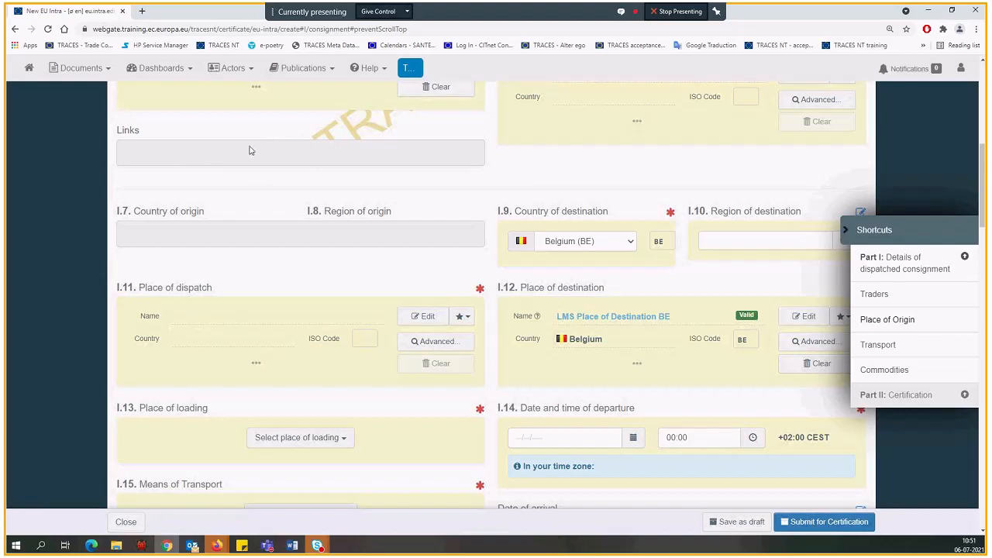
{"action": "scroll", "coordinate": [248, 150], "scroll_direction": "down", "scroll_amount": 1}
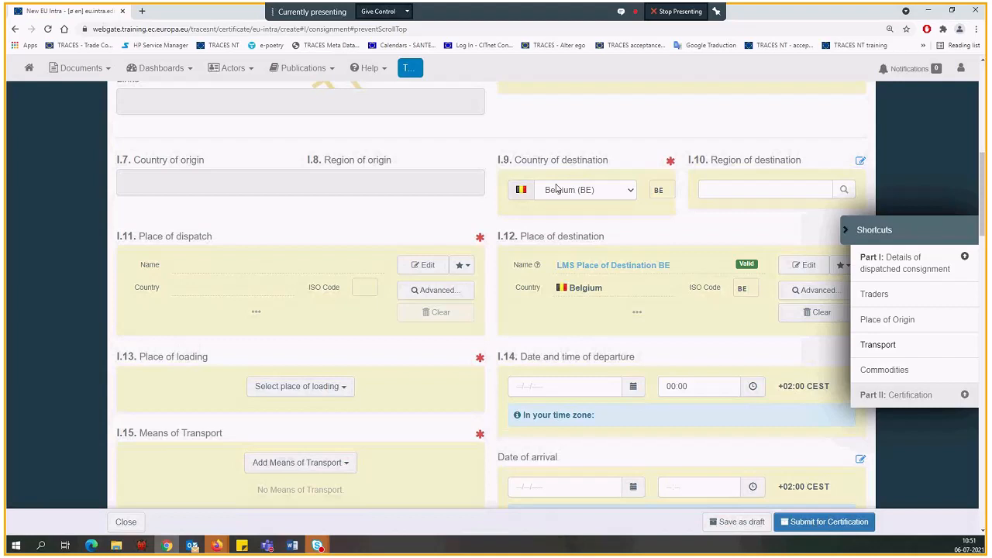
{"action": "scroll", "coordinate": [556, 188], "scroll_direction": "up", "scroll_amount": 3}
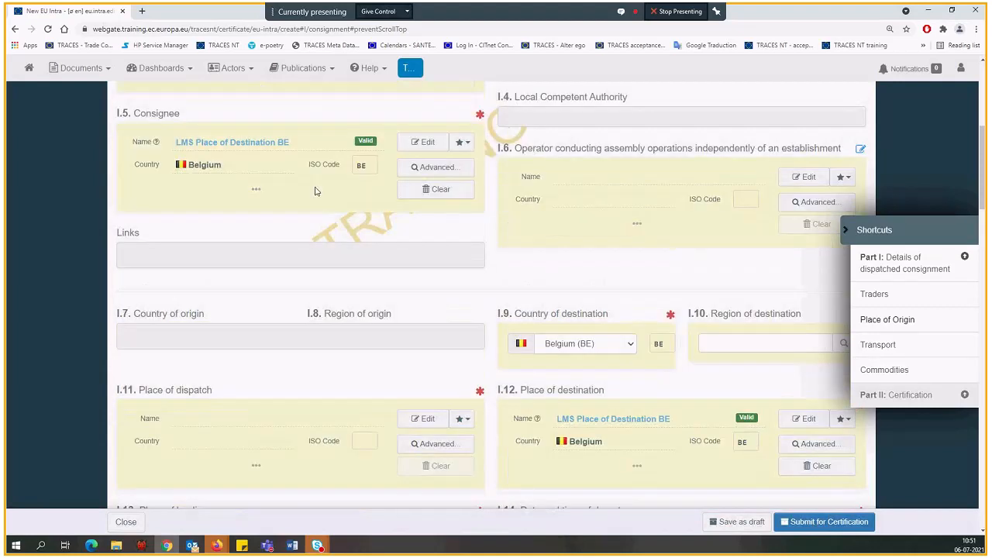
Clear box I.12 Place of destination and refill it with LMS Place of Destination BE from the favourite operators
{"action": "scroll", "coordinate": [227, 168], "scroll_direction": "down", "scroll_amount": 1}
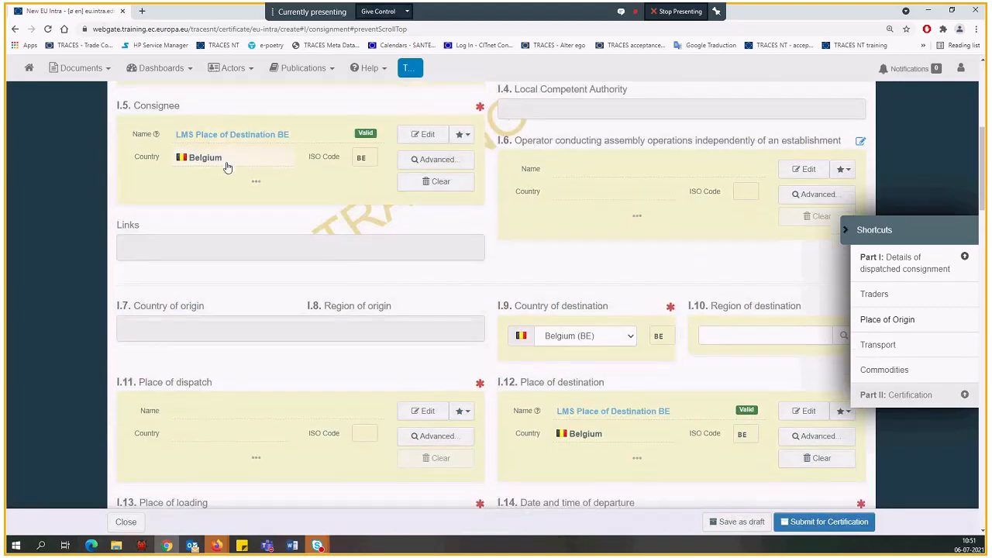
{"action": "scroll", "coordinate": [499, 338], "scroll_direction": "down", "scroll_amount": 1}
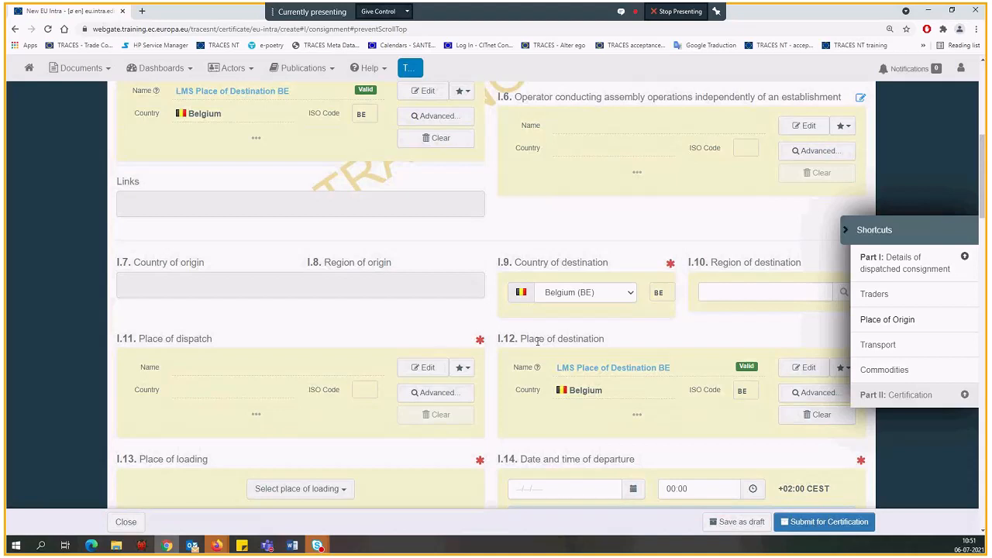
{"action": "scroll", "coordinate": [538, 341], "scroll_direction": "down", "scroll_amount": 1}
{"action": "scroll", "coordinate": [537, 338], "scroll_direction": "down", "scroll_amount": 1}
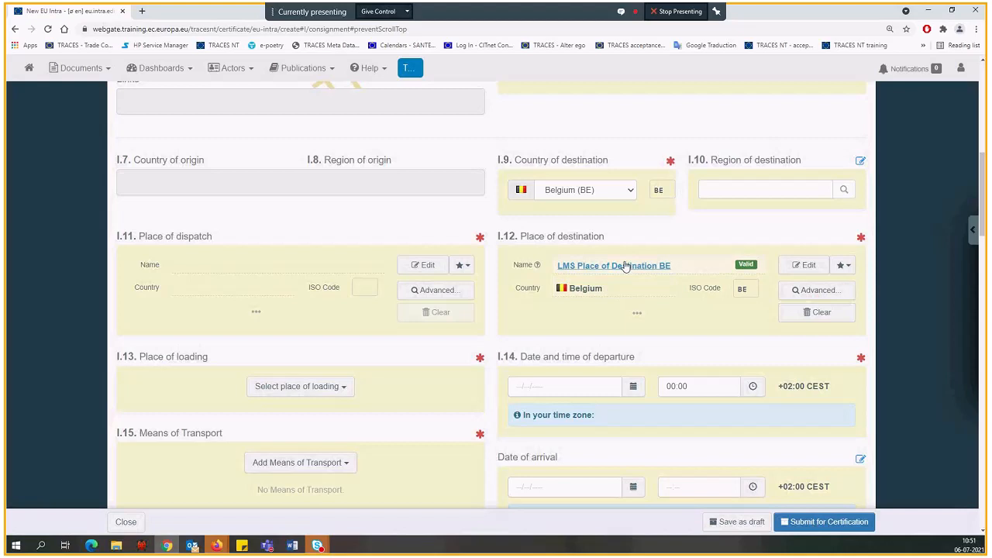
{"action": "left_click", "coordinate": [811, 313]}
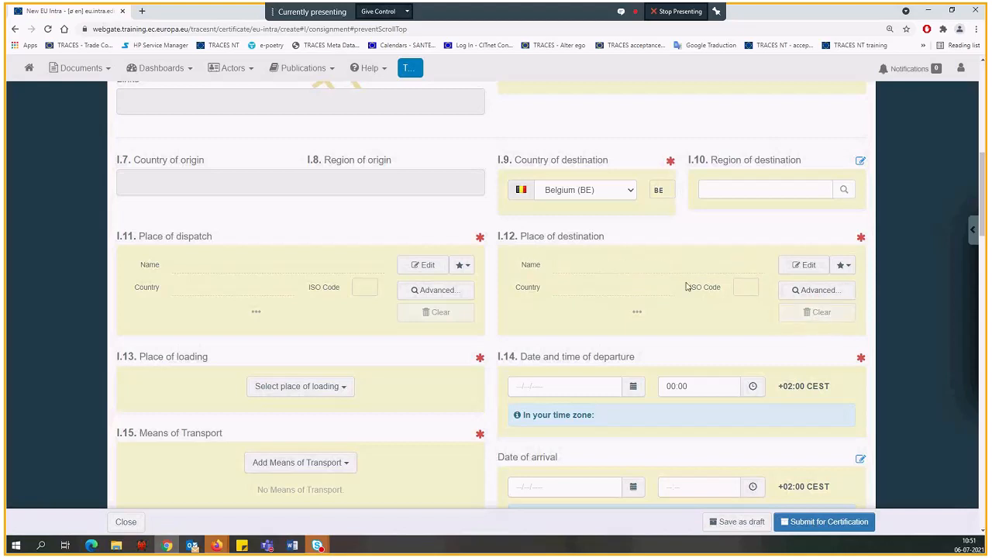
{"action": "left_click", "coordinate": [640, 270]}
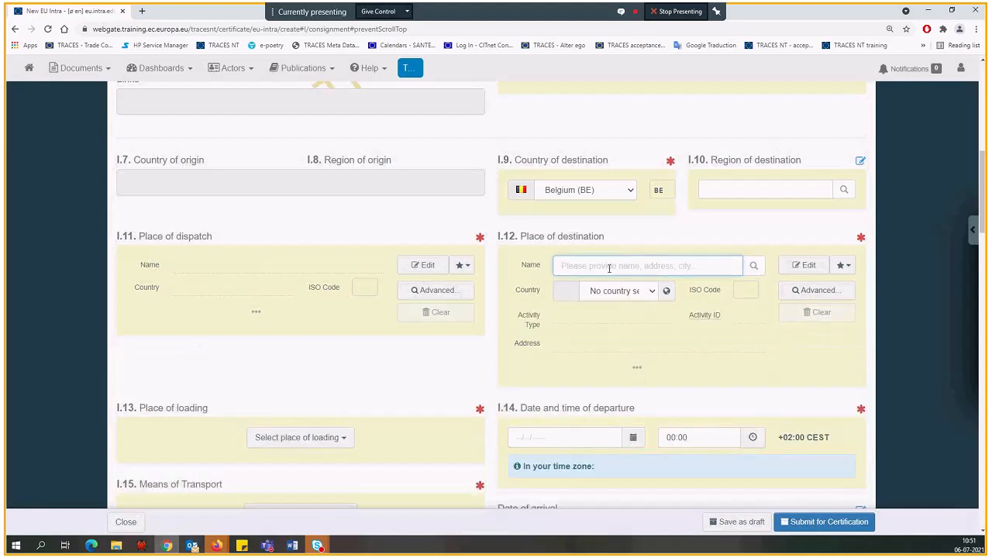
{"action": "left_click", "coordinate": [844, 266]}
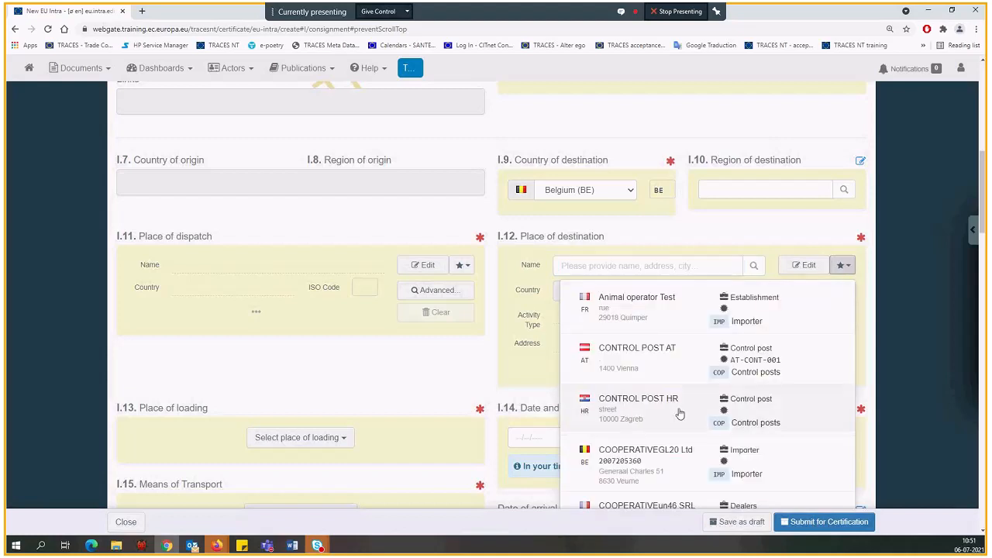
{"action": "scroll", "coordinate": [680, 414], "scroll_direction": "down", "scroll_amount": 1}
{"action": "scroll", "coordinate": [680, 415], "scroll_direction": "down", "scroll_amount": 2}
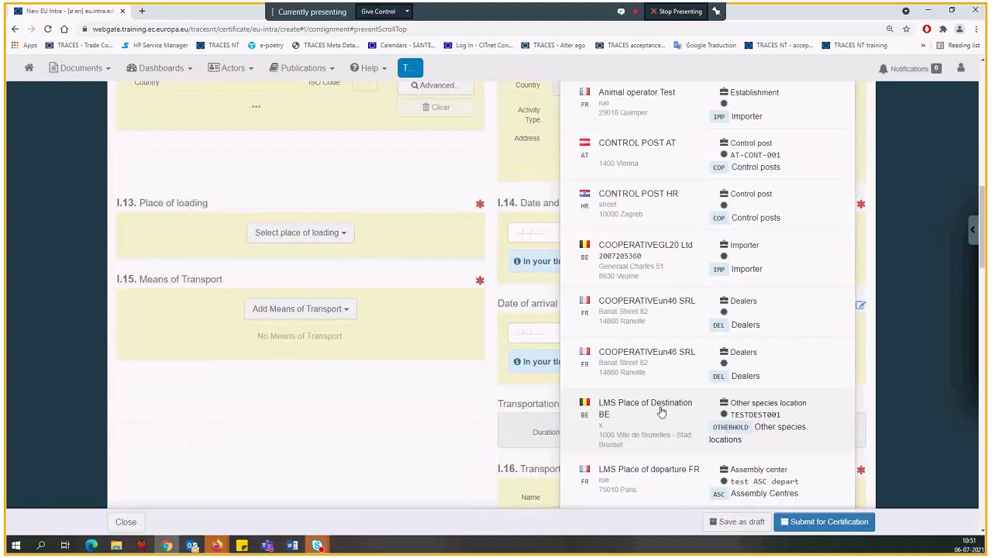
{"action": "left_click", "coordinate": [662, 412]}
{"action": "scroll", "coordinate": [496, 287], "scroll_direction": "up", "scroll_amount": 3}
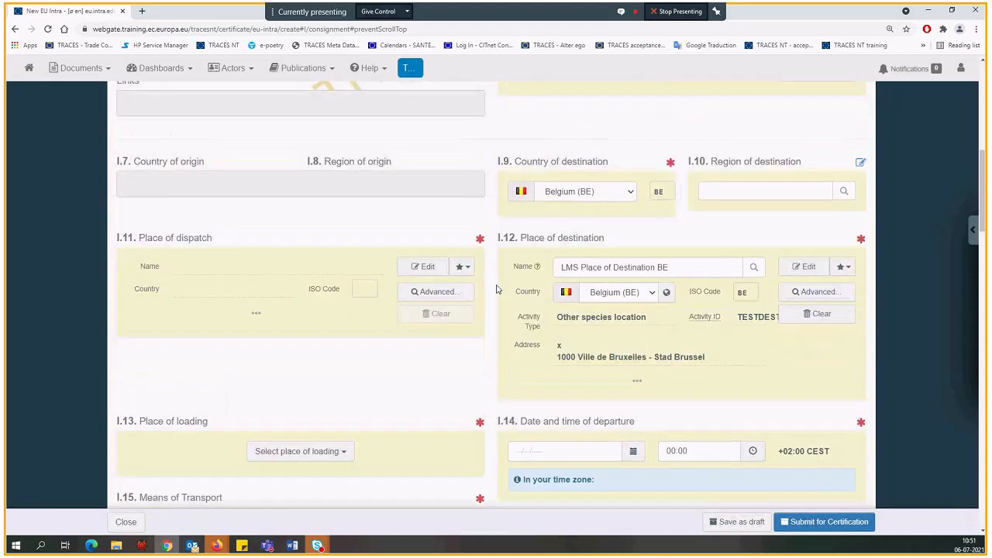
{"action": "scroll", "coordinate": [183, 343], "scroll_direction": "up", "scroll_amount": 1}
{"action": "scroll", "coordinate": [183, 344], "scroll_direction": "down", "scroll_amount": 1}
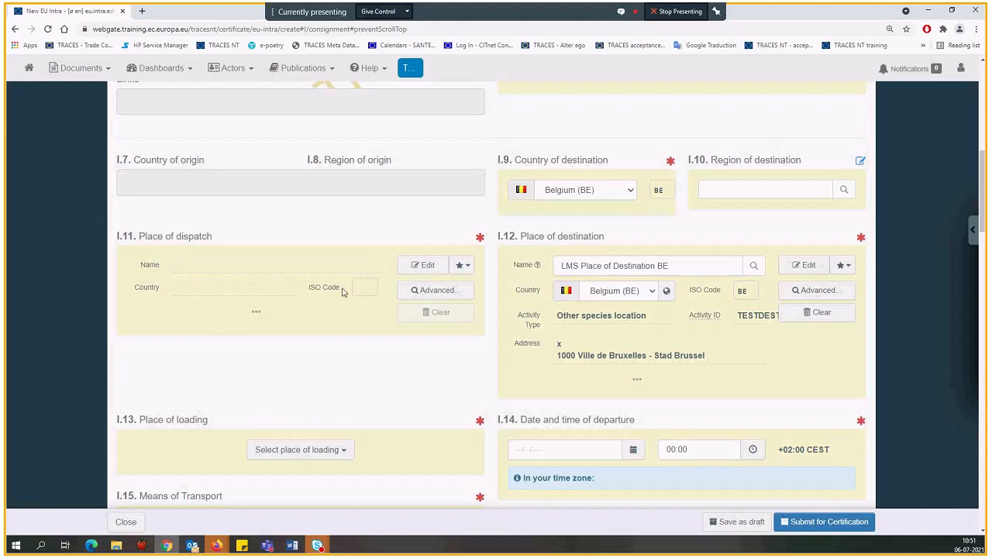
Fill box I.11 Place of dispatch with LMS Place of departure FR, the Paris assembly centre, from the favourite operators
{"action": "scroll", "coordinate": [343, 292], "scroll_direction": "up", "scroll_amount": 1}
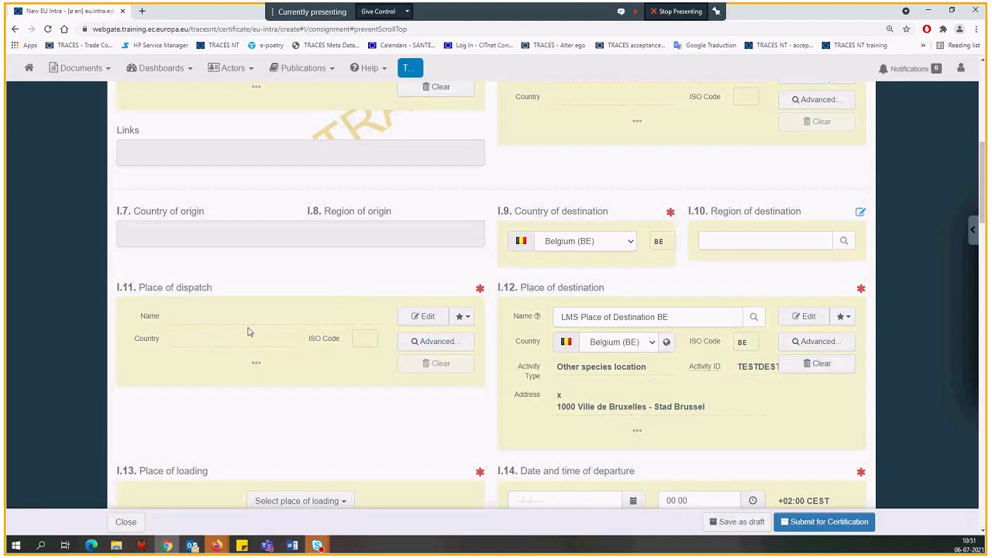
{"action": "left_click", "coordinate": [459, 320]}
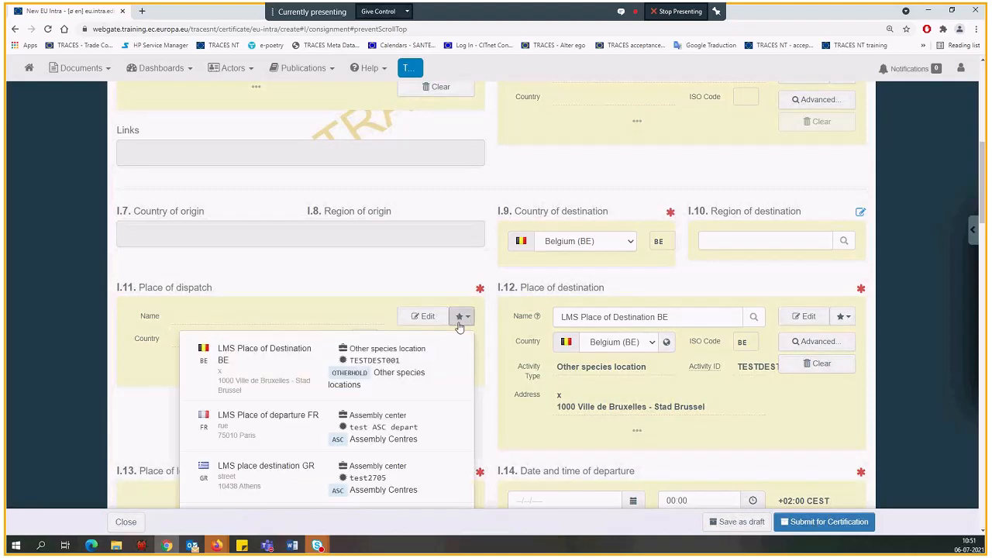
{"action": "scroll", "coordinate": [353, 387], "scroll_direction": "down", "scroll_amount": 1}
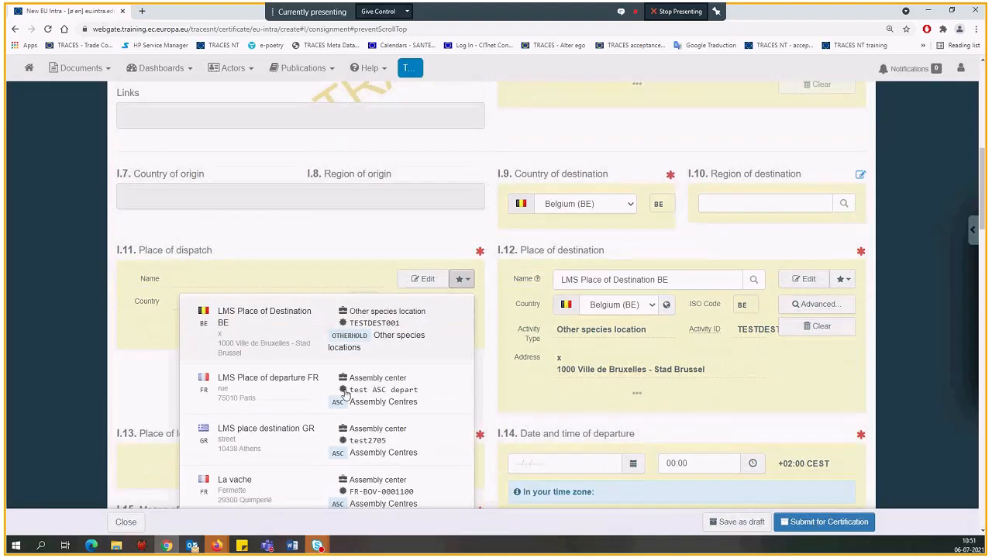
{"action": "left_click", "coordinate": [344, 393]}
{"action": "scroll", "coordinate": [266, 385], "scroll_direction": "down", "scroll_amount": 1}
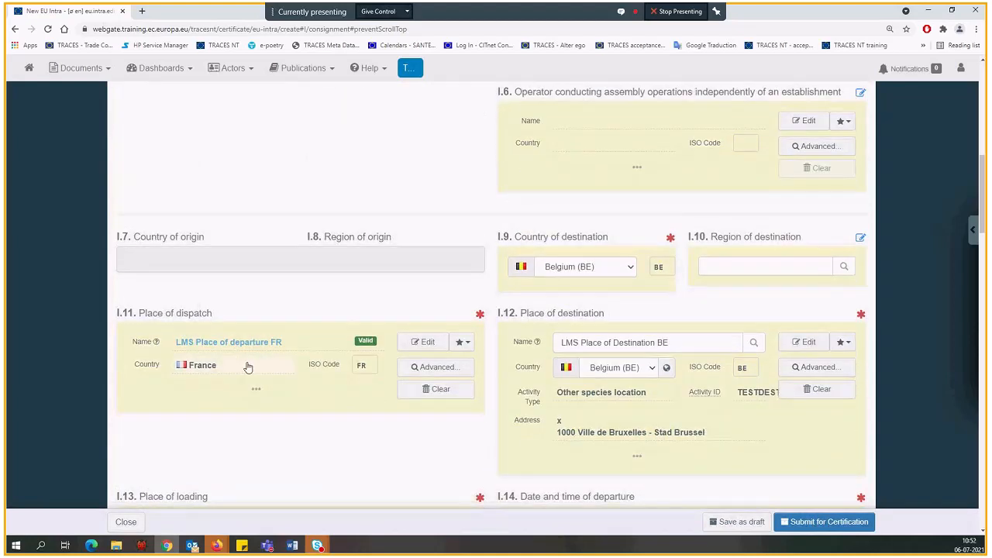
Examine the local and central competent authorities listed in box I.4 / I.3 for the chosen place of dispatch
{"action": "scroll", "coordinate": [248, 368], "scroll_direction": "up", "scroll_amount": 2}
{"action": "scroll", "coordinate": [248, 368], "scroll_direction": "up", "scroll_amount": 3}
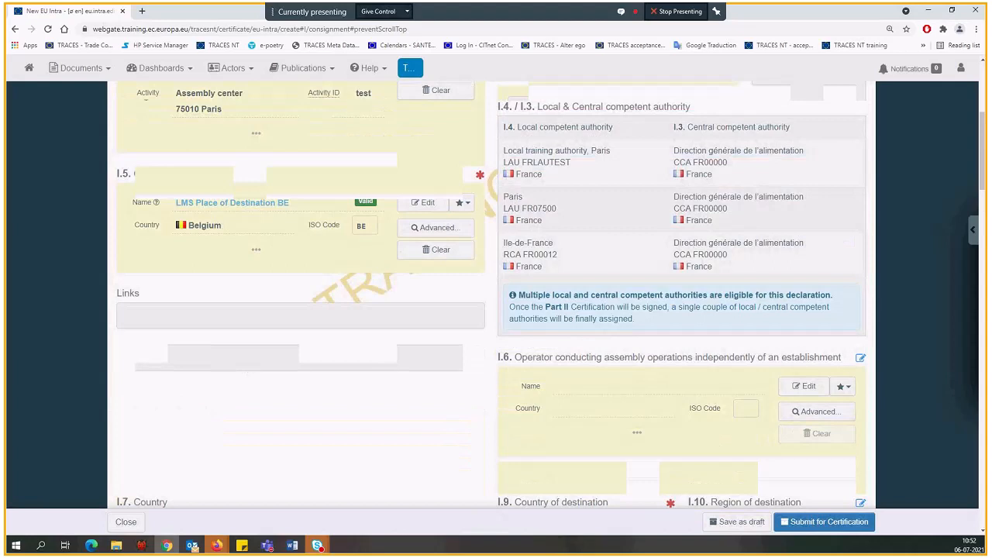
{"action": "scroll", "coordinate": [607, 220], "scroll_direction": "up", "scroll_amount": 1}
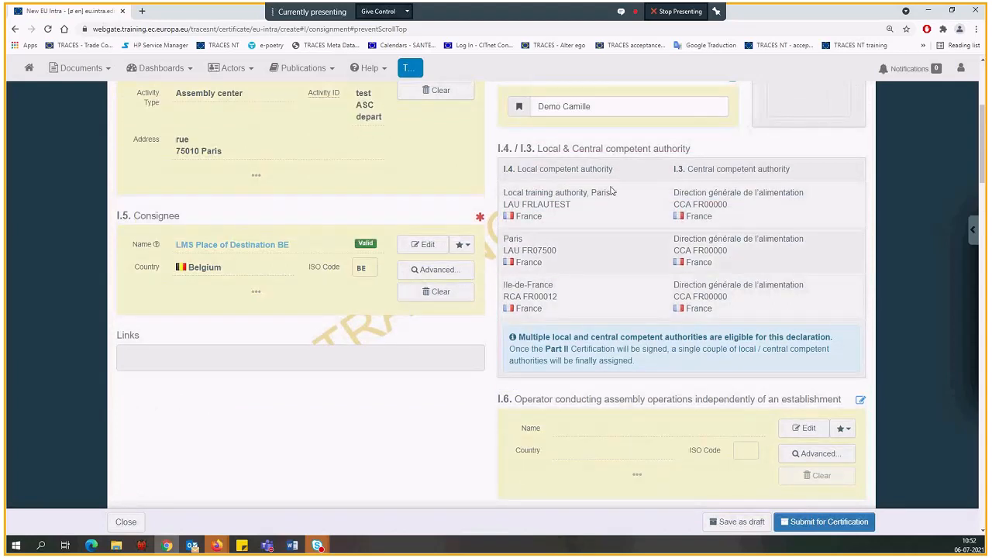
{"action": "right_click", "coordinate": [610, 191]}
{"action": "key", "text": "Escape"}
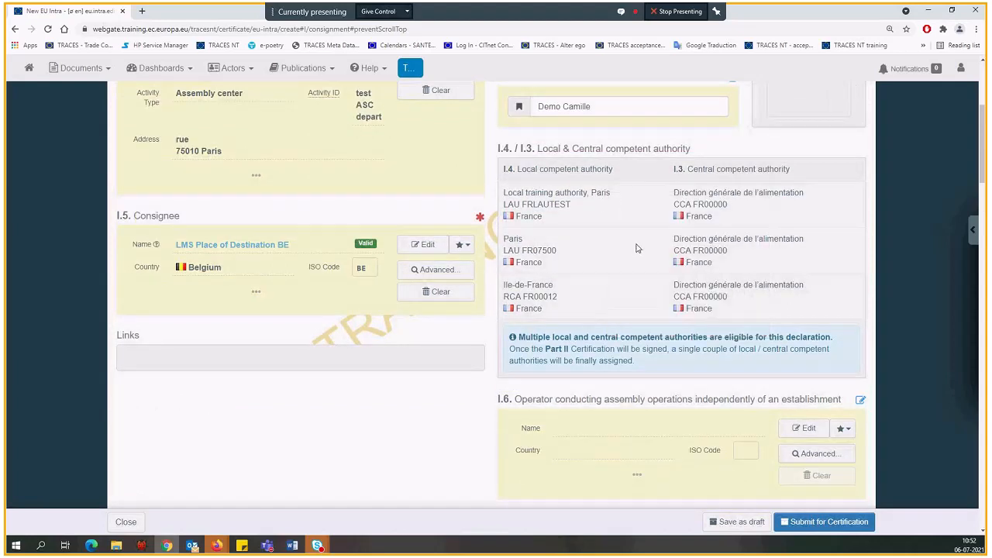
{"action": "scroll", "coordinate": [636, 248], "scroll_direction": "down", "scroll_amount": 3}
{"action": "scroll", "coordinate": [726, 256], "scroll_direction": "down", "scroll_amount": 3}
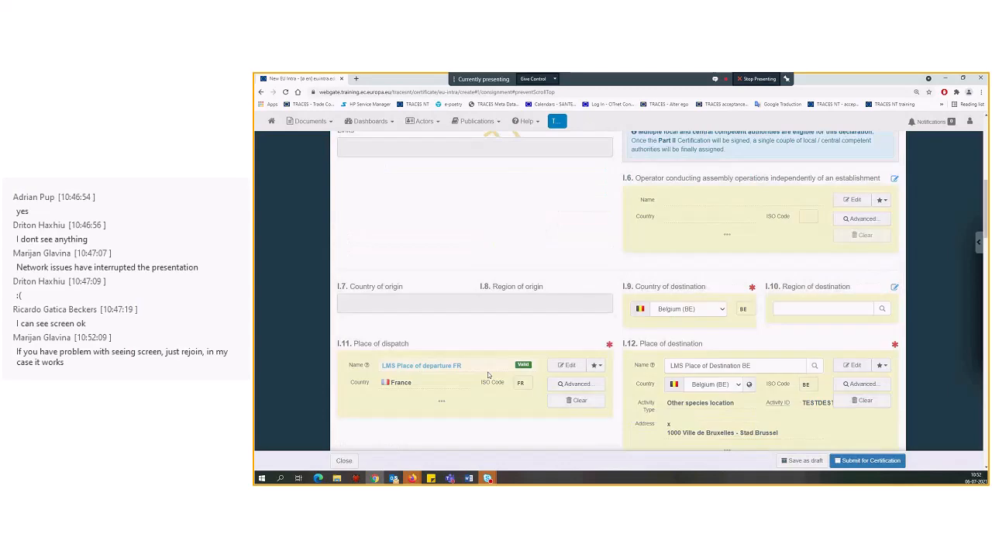
{"action": "scroll", "coordinate": [600, 242], "scroll_direction": "up", "scroll_amount": 3}
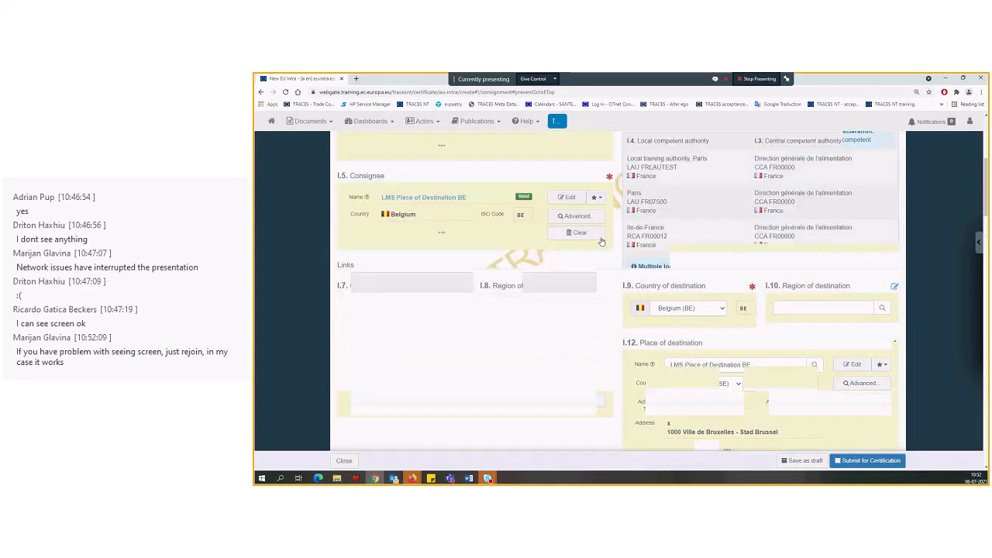
{"action": "scroll", "coordinate": [730, 227], "scroll_direction": "up", "scroll_amount": 1}
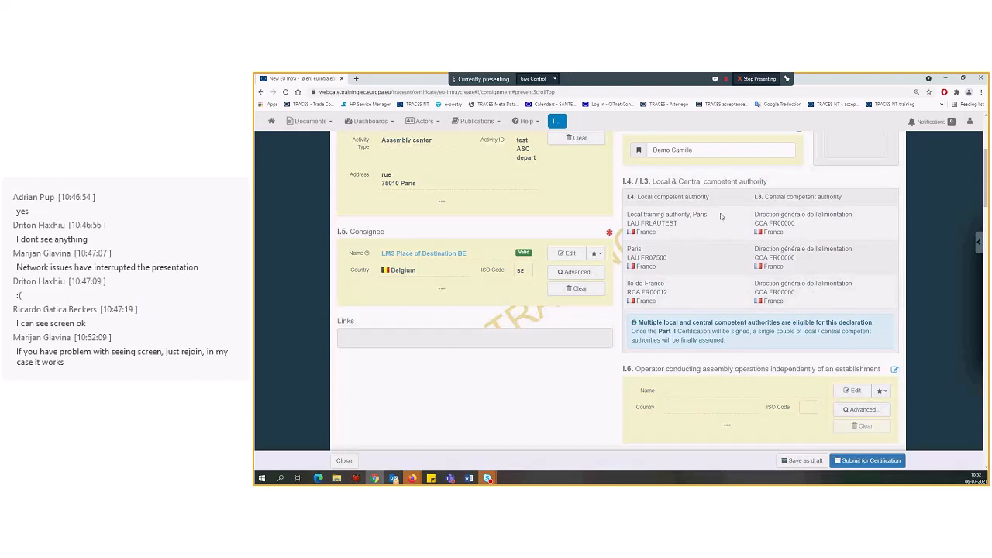
Set the type of place of loading in box I.13 to Operator
{"action": "scroll", "coordinate": [720, 213], "scroll_direction": "down", "scroll_amount": 3}
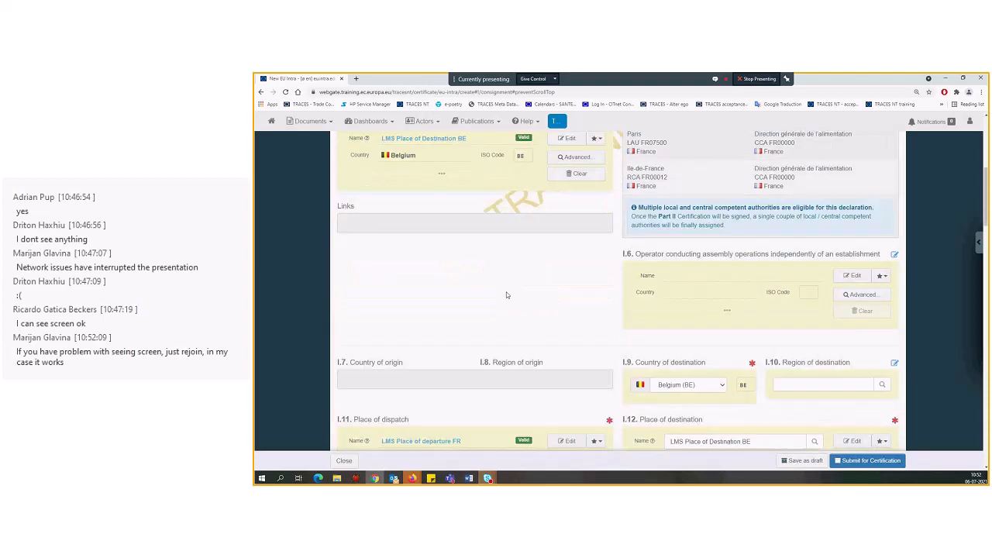
{"action": "scroll", "coordinate": [506, 295], "scroll_direction": "down", "scroll_amount": 5}
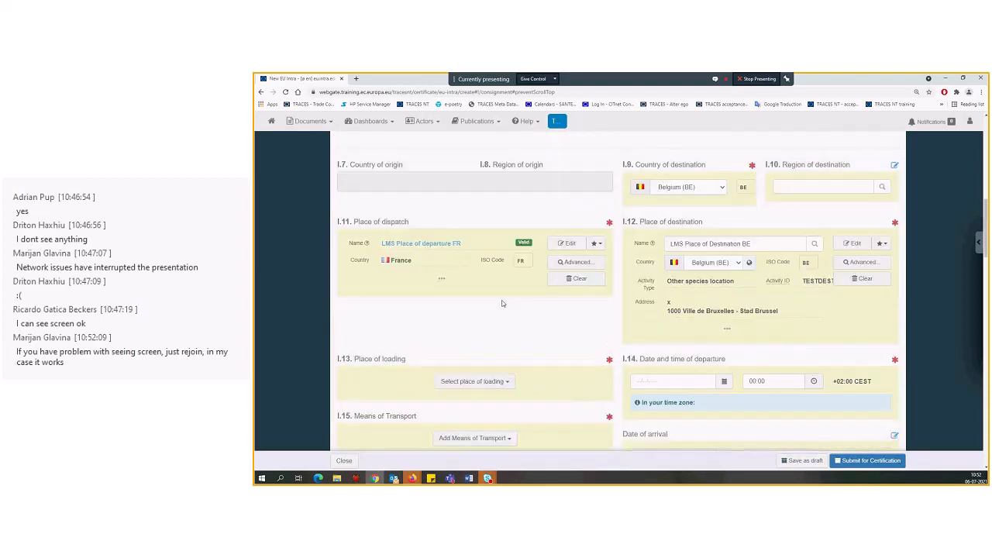
{"action": "scroll", "coordinate": [511, 301], "scroll_direction": "down", "scroll_amount": 3}
{"action": "scroll", "coordinate": [526, 299], "scroll_direction": "down", "scroll_amount": 1}
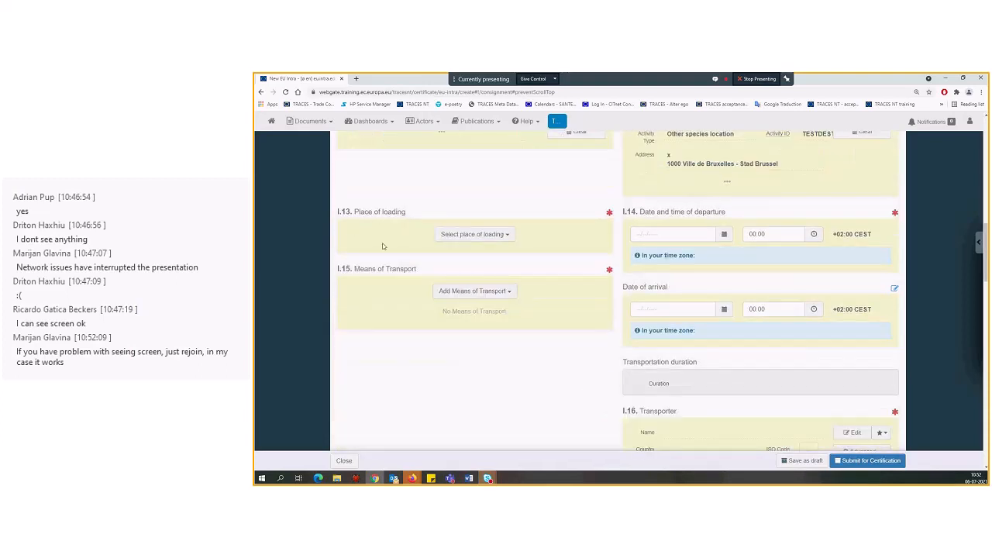
{"action": "left_click", "coordinate": [468, 235]}
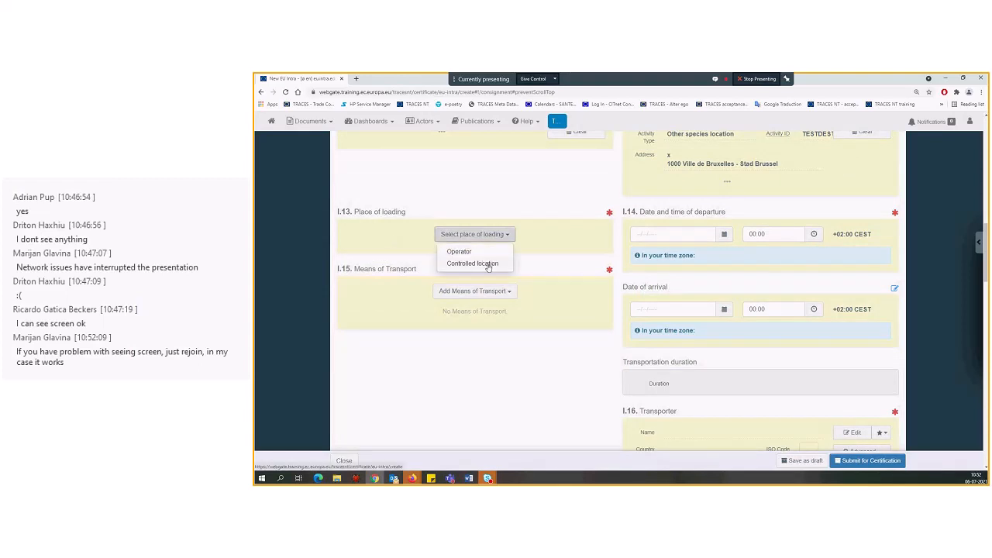
{"action": "left_click", "coordinate": [480, 253]}
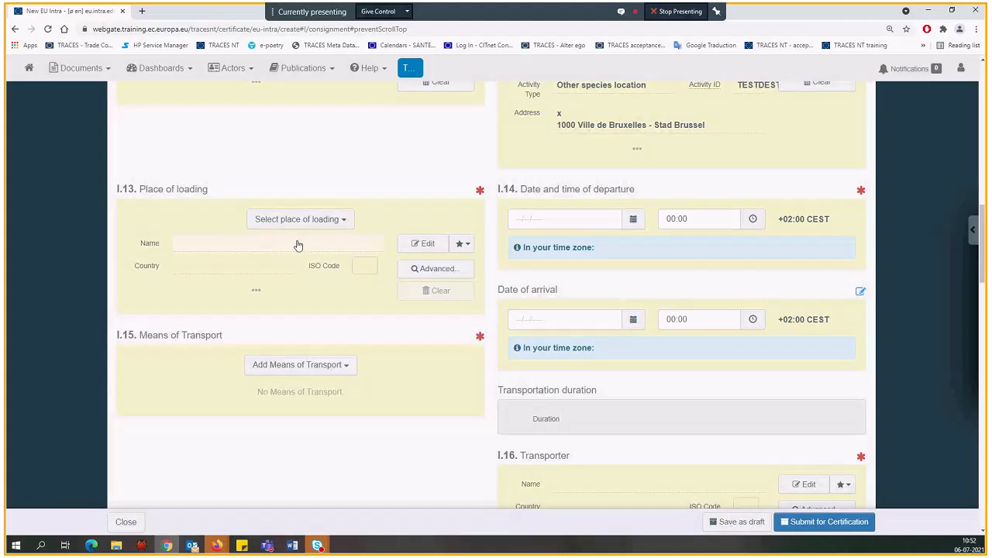
Search French operators for "depar" in box I.13 and choose LMS Place of departure FR in Paris as the place of loading
{"action": "left_click", "coordinate": [297, 245]}
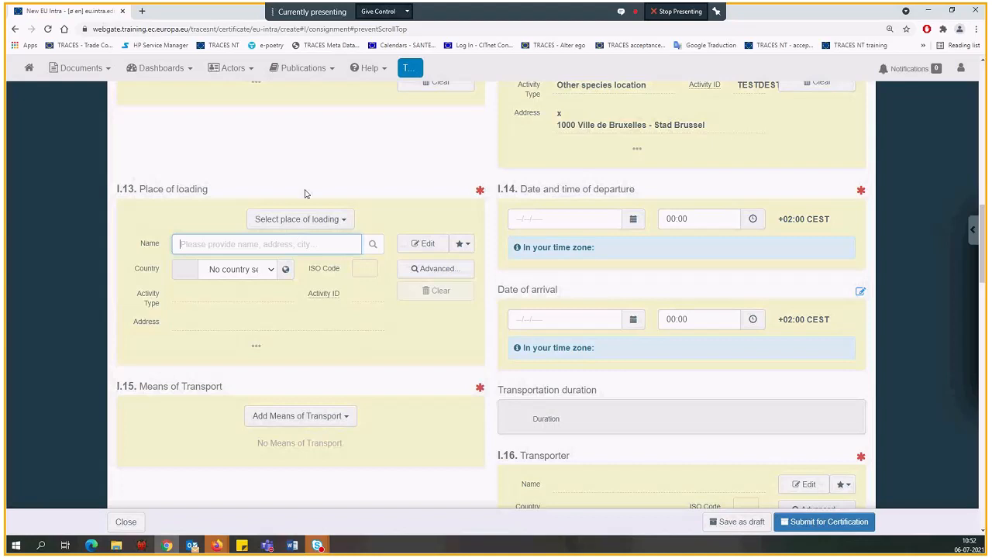
{"action": "scroll", "coordinate": [304, 194], "scroll_direction": "up", "scroll_amount": 2}
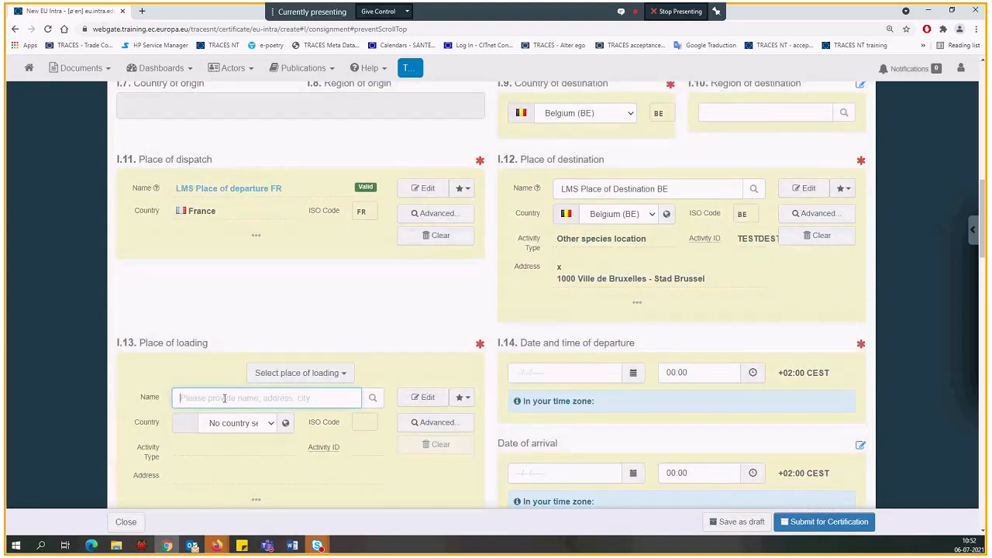
{"action": "left_click", "coordinate": [224, 426]}
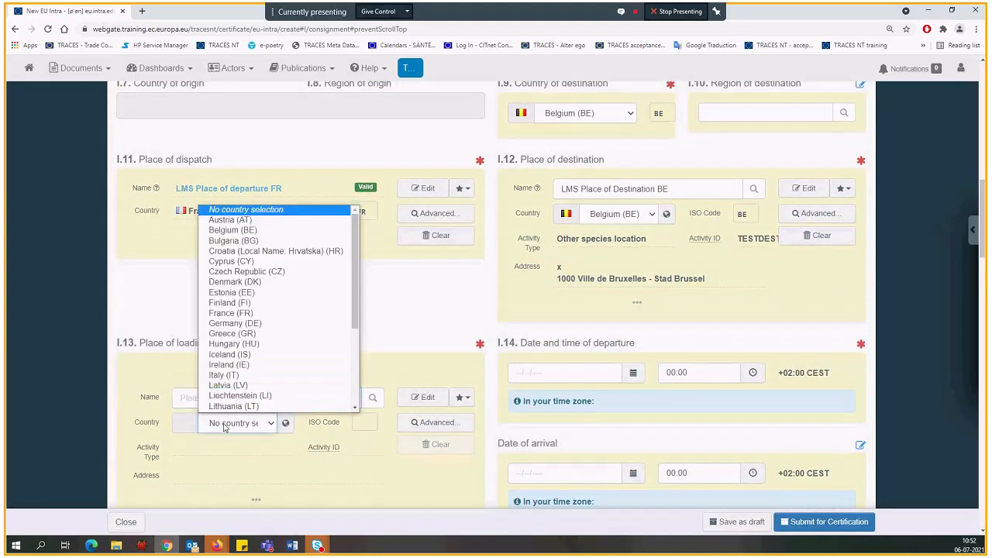
{"action": "left_click", "coordinate": [230, 312]}
{"action": "left_click", "coordinate": [229, 399]}
{"action": "type", "text": "depar"}
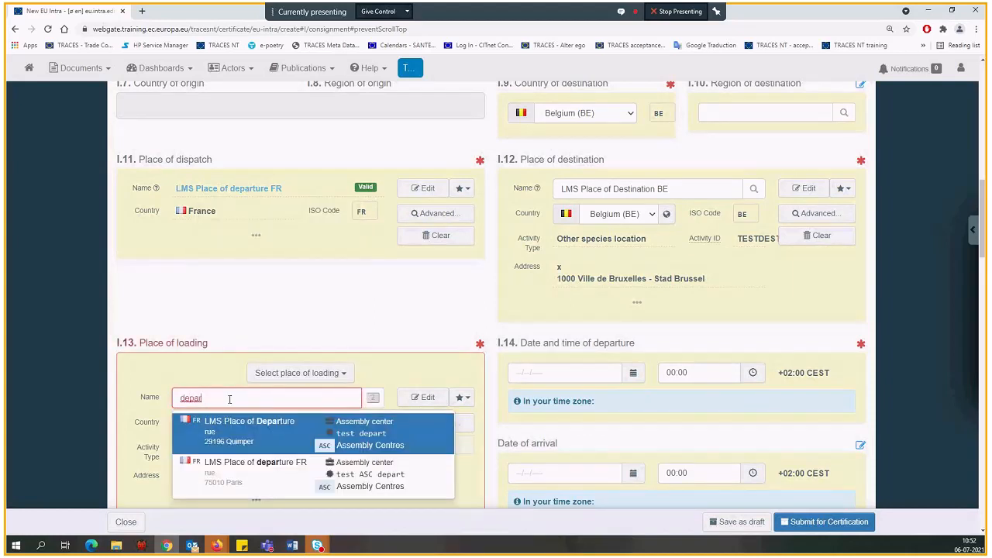
{"action": "left_click", "coordinate": [251, 475]}
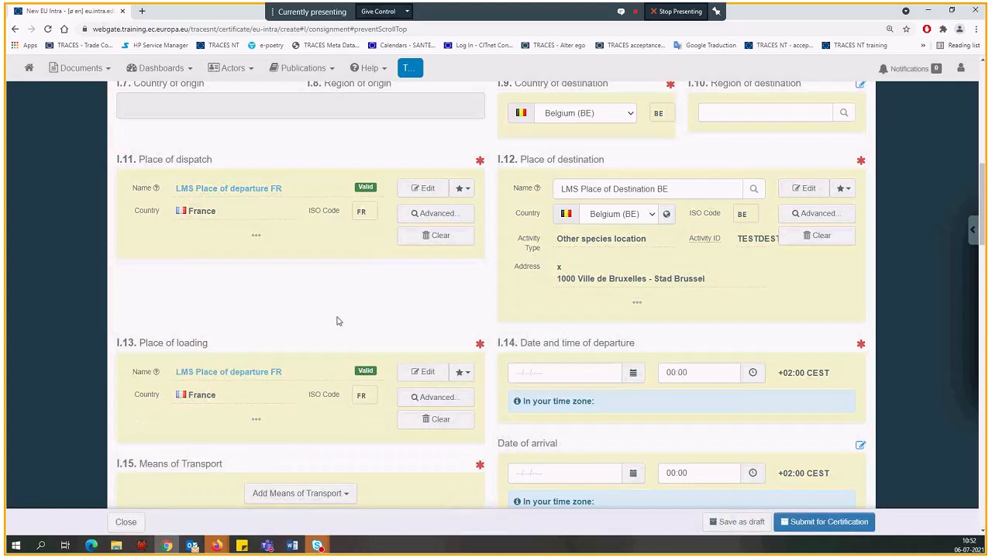
Fill box I.14 Date and time of departure with the current date and time, 06/07/2021 10:53
{"action": "scroll", "coordinate": [339, 306], "scroll_direction": "down", "scroll_amount": 1}
{"action": "scroll", "coordinate": [497, 271], "scroll_direction": "down", "scroll_amount": 1}
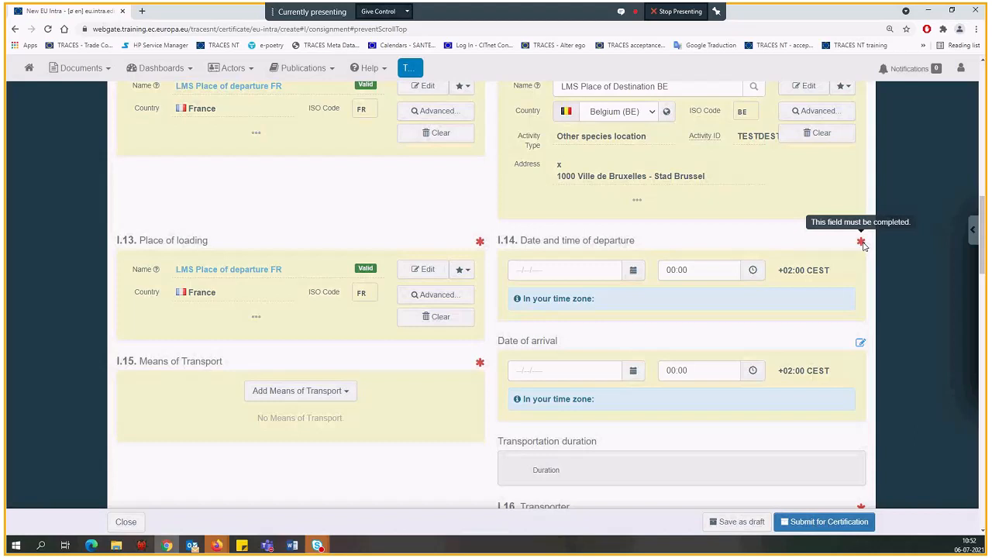
{"action": "scroll", "coordinate": [658, 248], "scroll_direction": "down", "scroll_amount": 1}
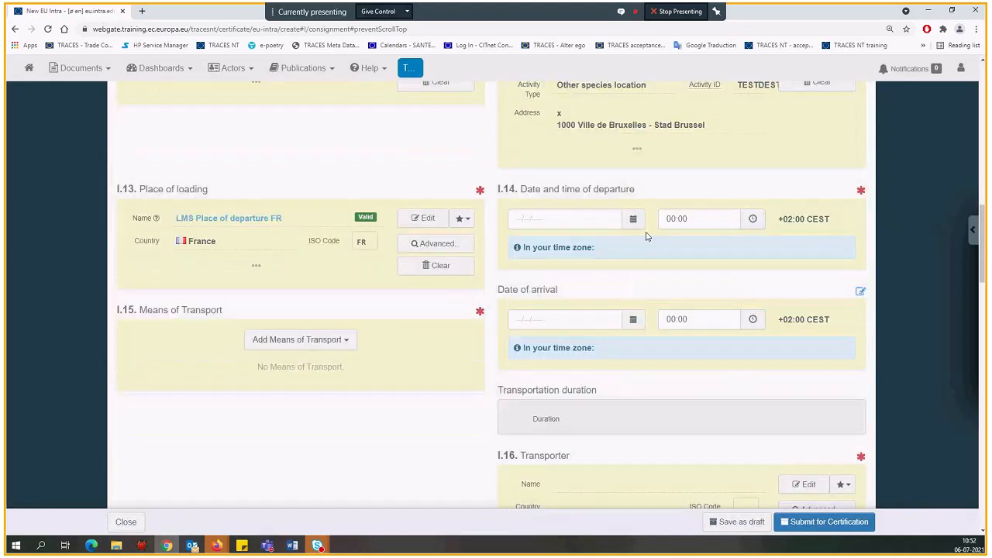
{"action": "left_click", "coordinate": [753, 222]}
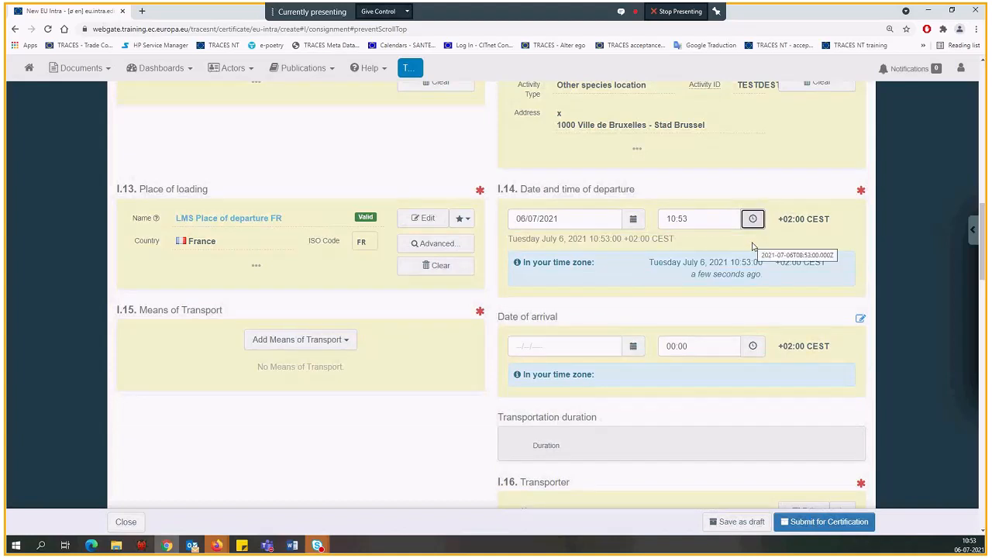
{"action": "left_click", "coordinate": [569, 219]}
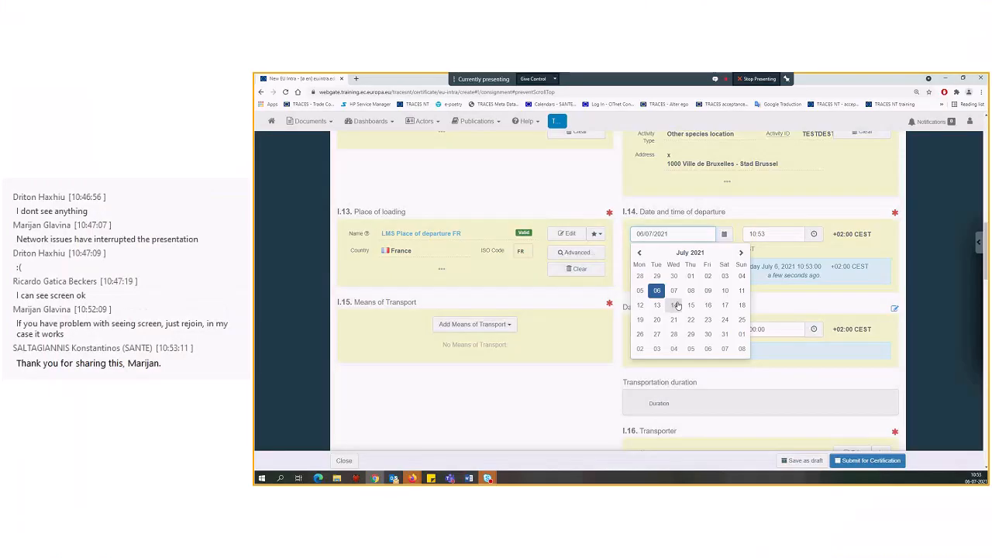
{"action": "left_click", "coordinate": [770, 234]}
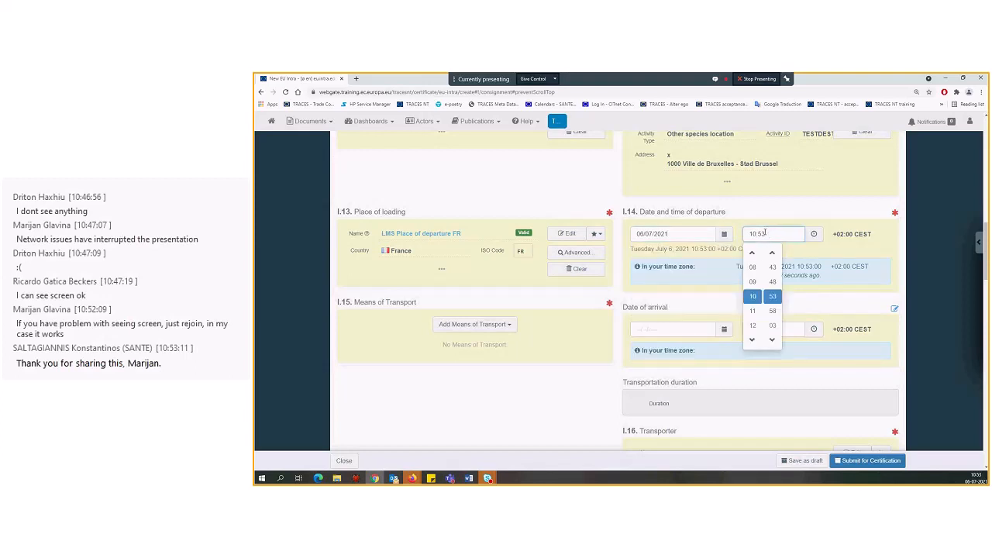
{"action": "left_click", "coordinate": [752, 340]}
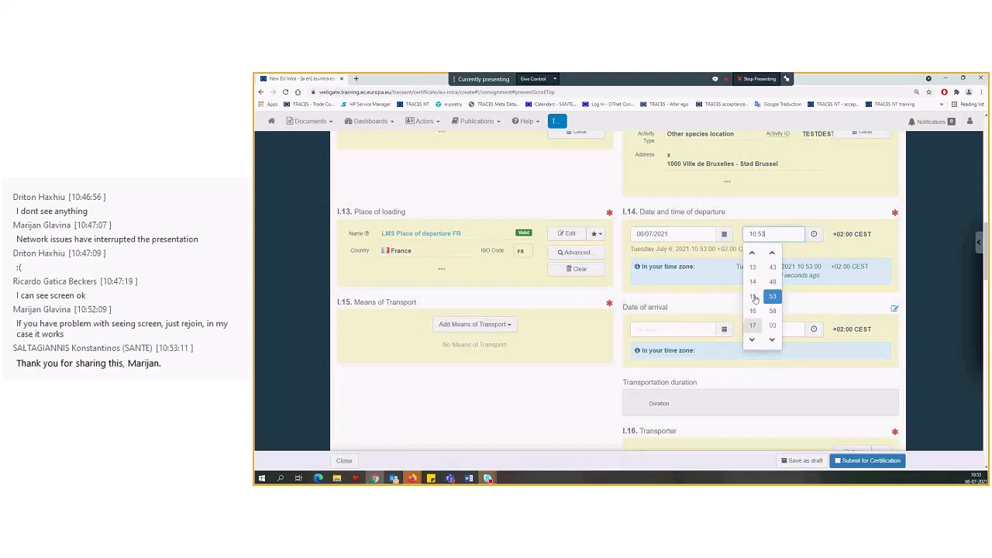
{"action": "left_click", "coordinate": [805, 257]}
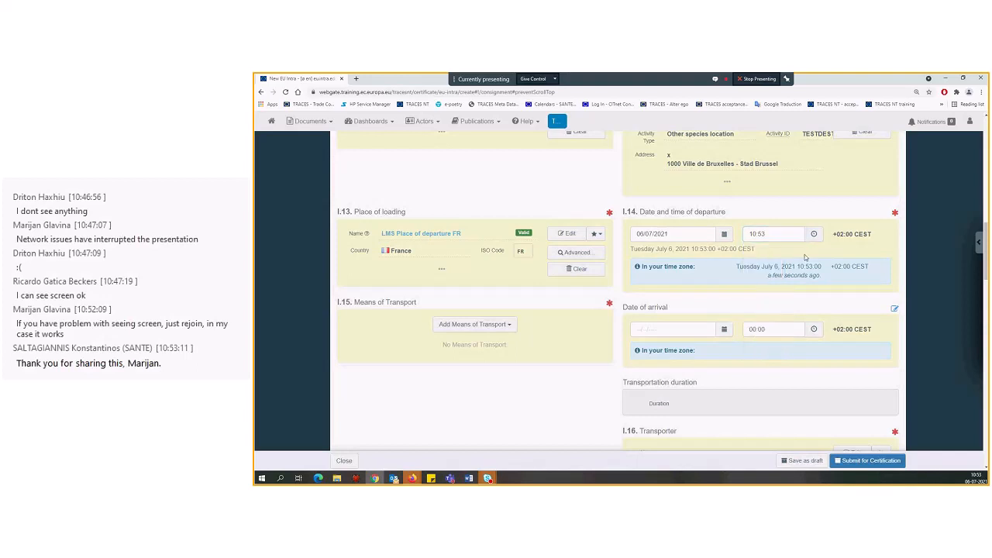
Set the date of arrival to 06/07/2021 at 13:00 and check the transportation duration
{"action": "scroll", "coordinate": [805, 257], "scroll_direction": "down", "scroll_amount": 1}
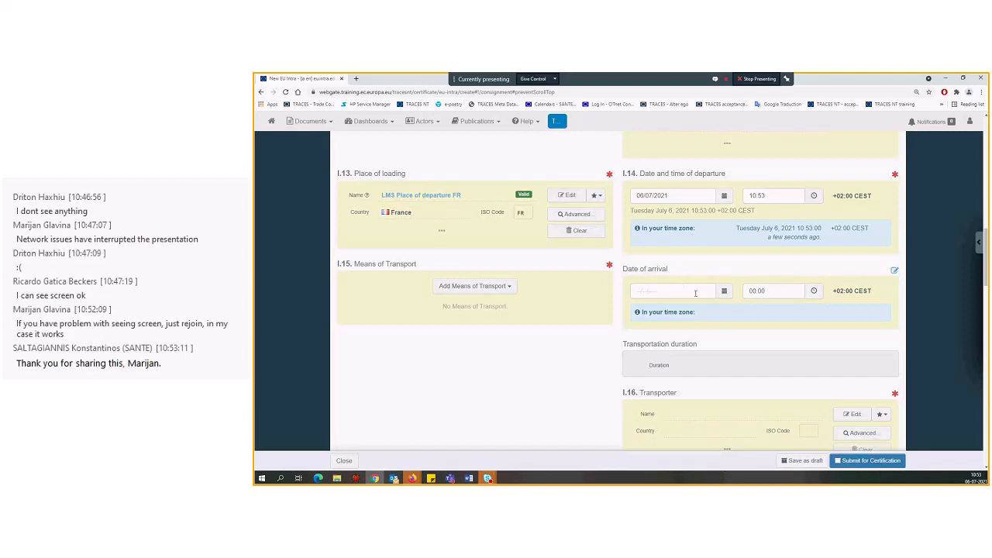
{"action": "left_click", "coordinate": [725, 293]}
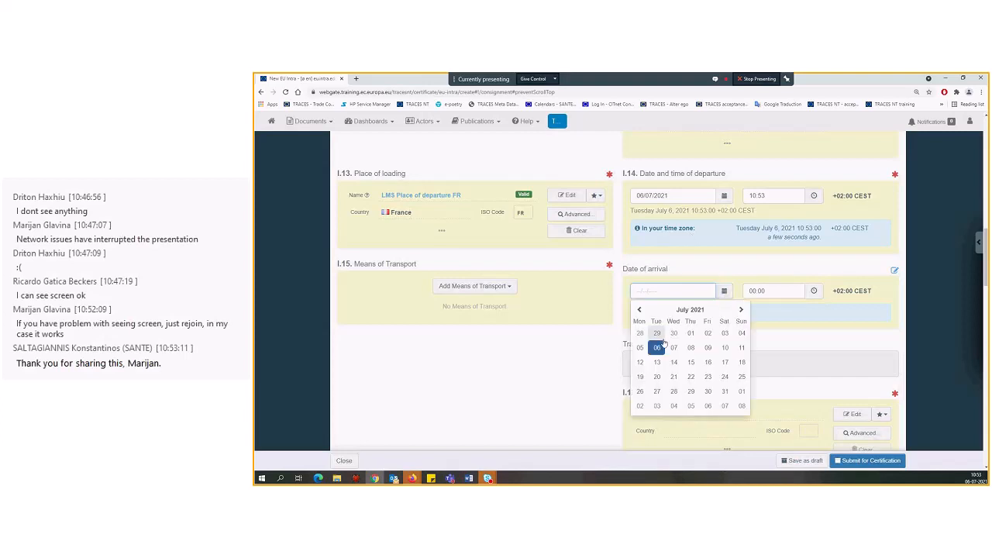
{"action": "left_click", "coordinate": [655, 341]}
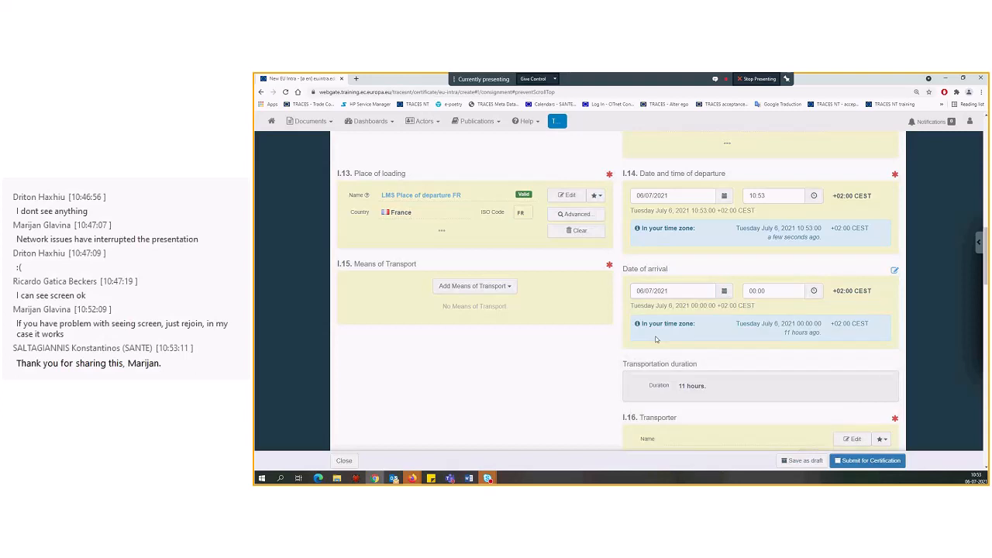
{"action": "left_click", "coordinate": [808, 297]}
{"action": "left_click", "coordinate": [752, 399]}
{"action": "left_click", "coordinate": [753, 400]}
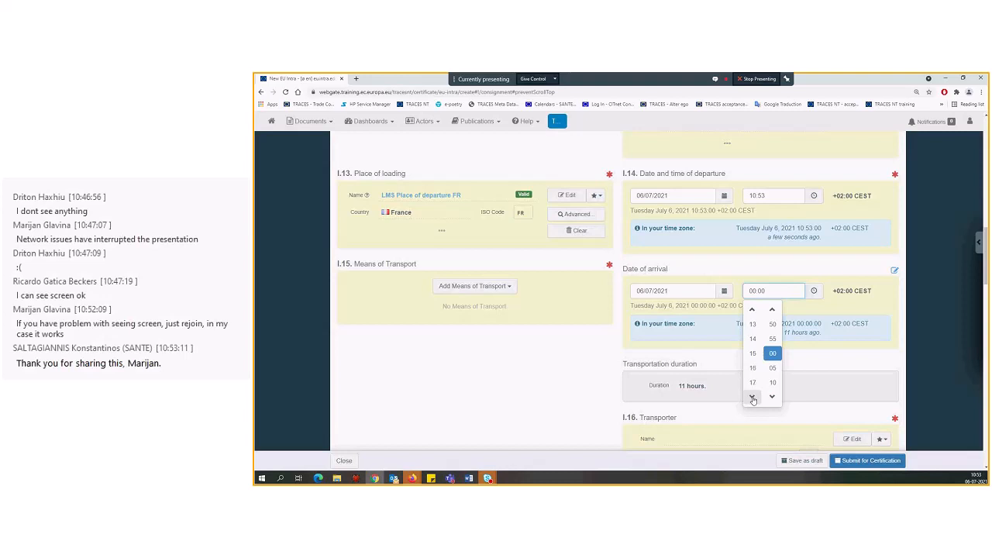
{"action": "left_click", "coordinate": [752, 309]}
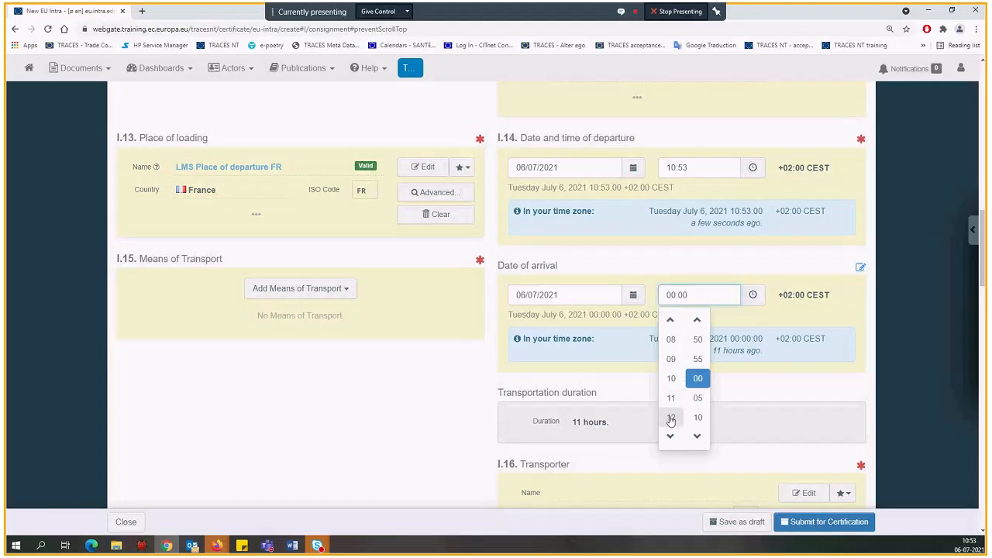
{"action": "left_click", "coordinate": [671, 419]}
{"action": "left_click", "coordinate": [672, 399]}
{"action": "left_click", "coordinate": [764, 393]}
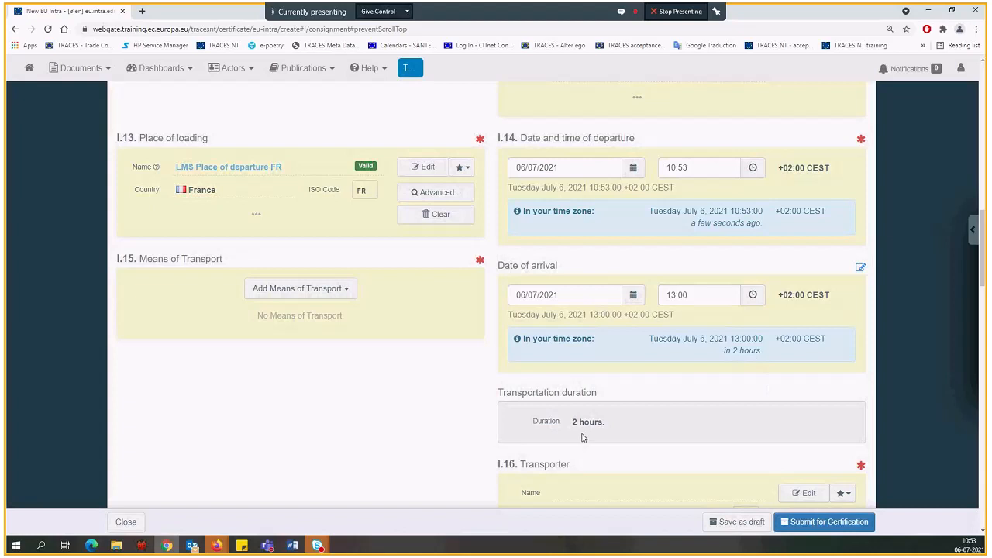
{"action": "left_click_drag", "start_coordinate": [572, 422], "coordinate": [609, 423]}
{"action": "left_click", "coordinate": [224, 352]}
Add a road vehicle as the means of transport in box I.15
{"action": "scroll", "coordinate": [224, 352], "scroll_direction": "down", "scroll_amount": 1}
{"action": "left_click", "coordinate": [292, 238]}
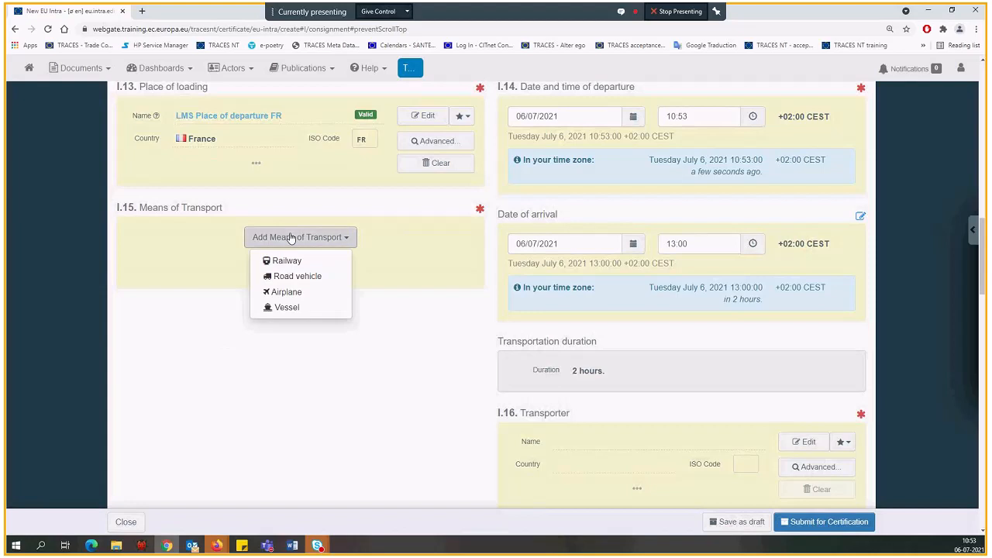
{"action": "left_click", "coordinate": [298, 277]}
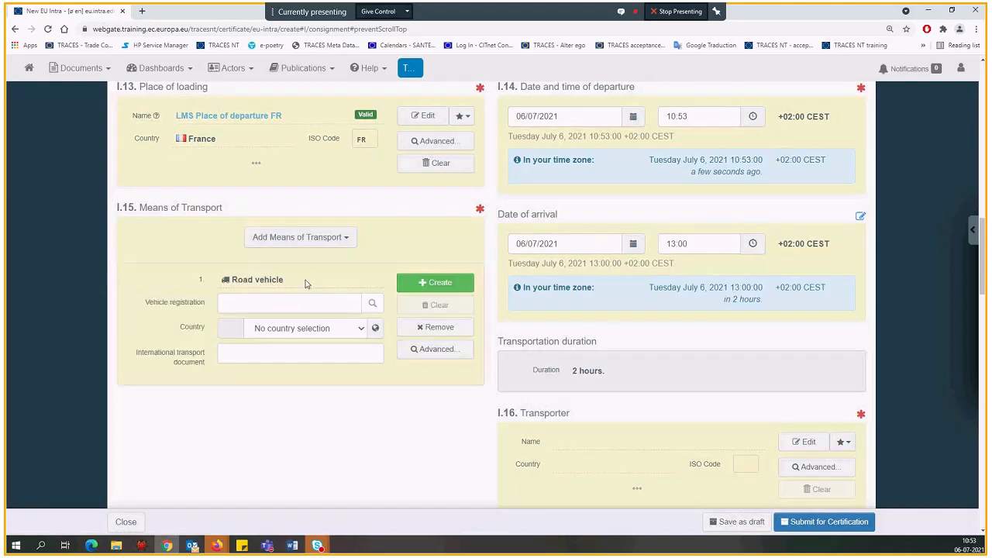
Set the road vehicle's country to France, choose existing registration 12365 from a search for "123", and clear that selection
{"action": "left_click", "coordinate": [304, 331]}
{"action": "type", "text": "fr"}
{"action": "key", "text": "Return"}
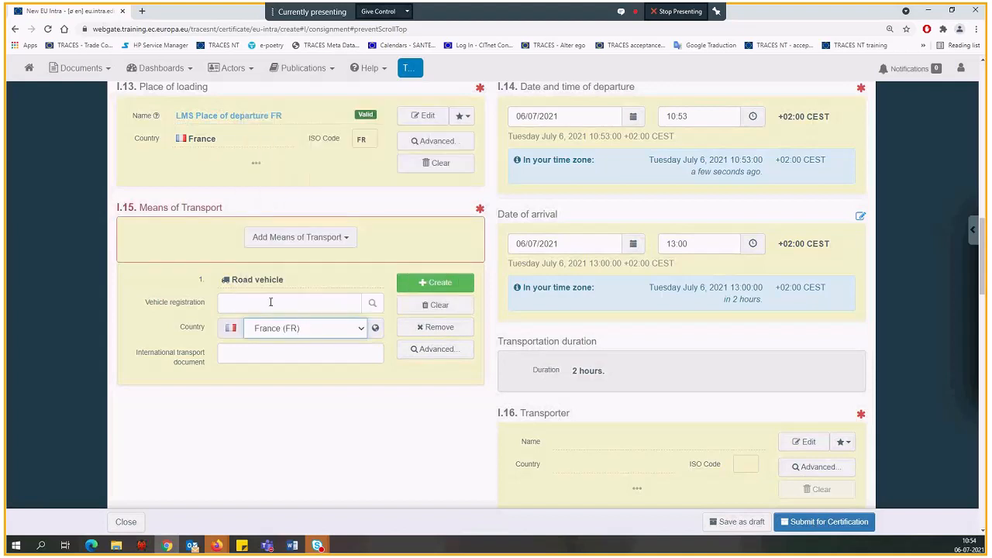
{"action": "left_click", "coordinate": [263, 301]}
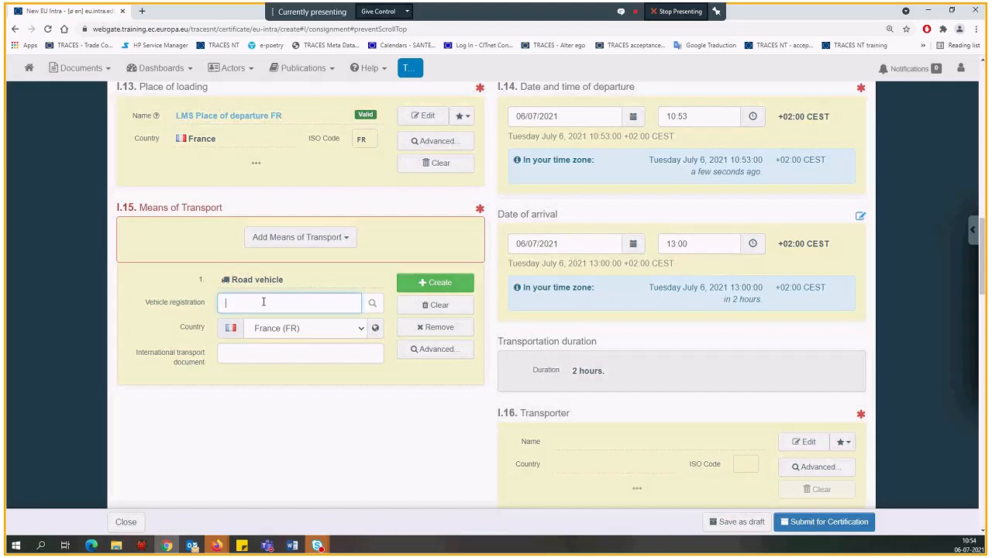
{"action": "type", "text": "1"}
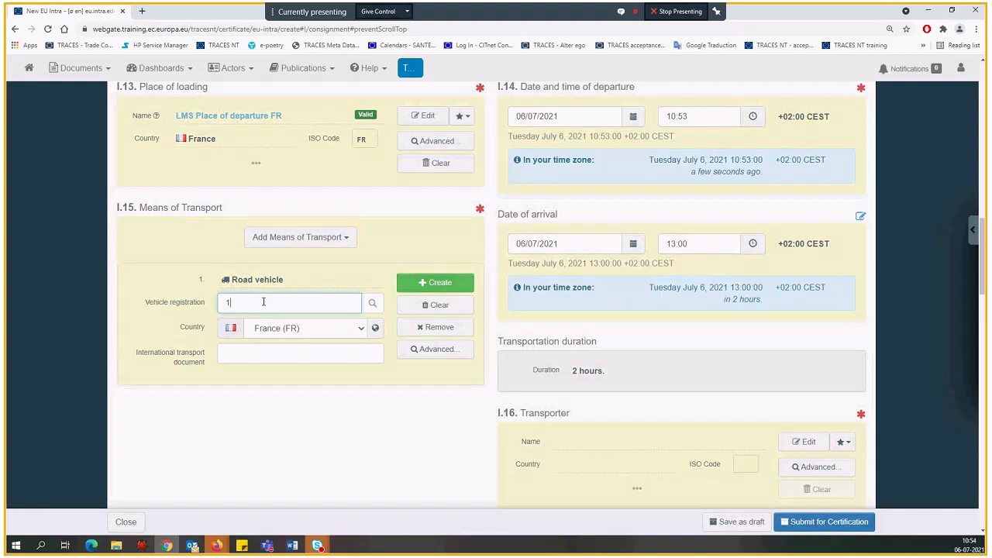
{"action": "type", "text": "23"}
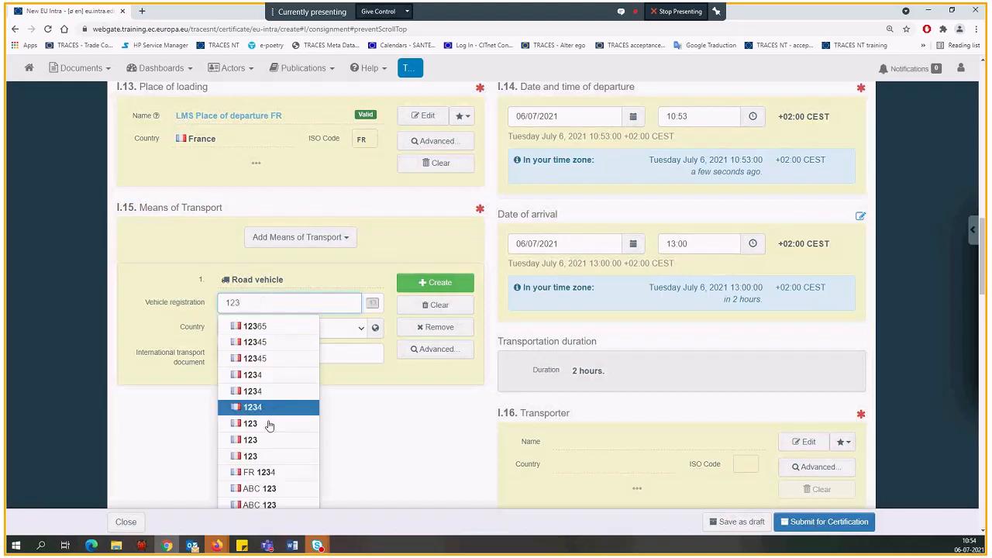
{"action": "scroll", "coordinate": [268, 439], "scroll_direction": "down", "scroll_amount": 1}
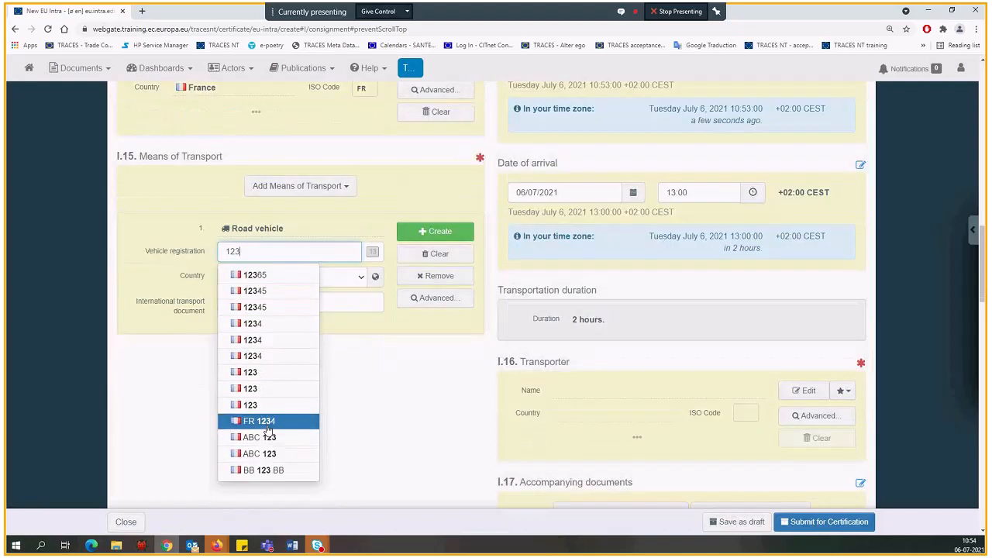
{"action": "left_click", "coordinate": [256, 274]}
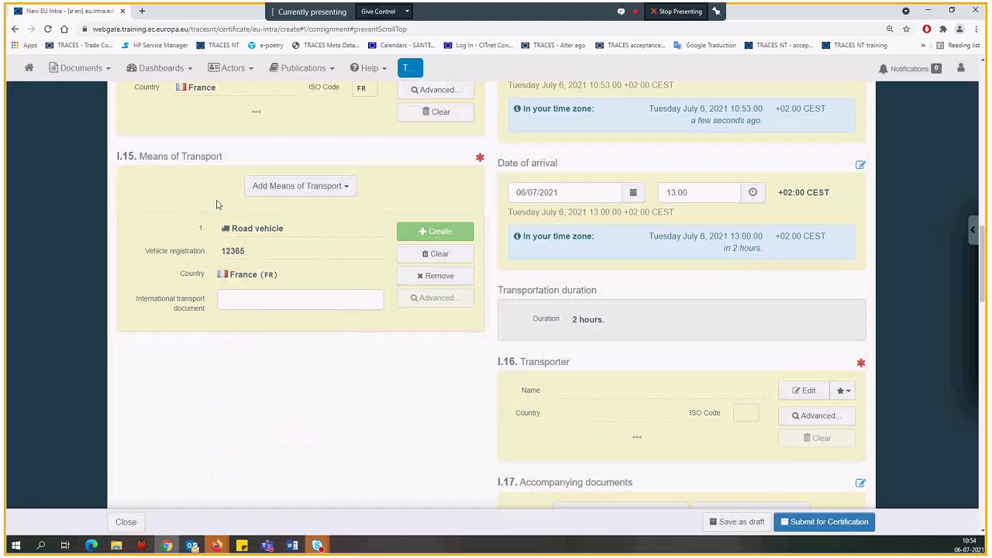
{"action": "left_click", "coordinate": [439, 256]}
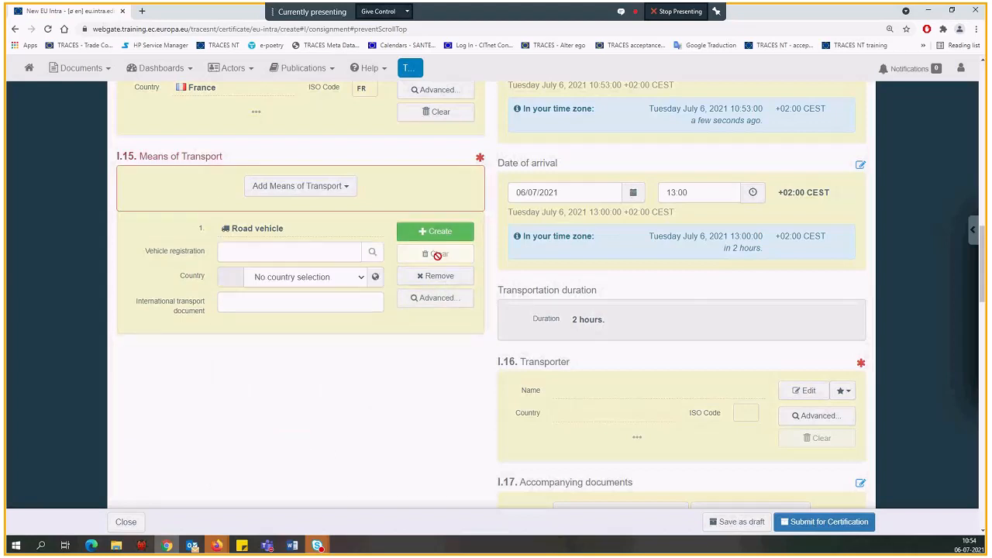
Create a new road vehicle in box I.15 with country France and vehicle registration 123test
{"action": "left_click", "coordinate": [263, 279]}
{"action": "type", "text": "fr"}
{"action": "key", "text": "Return"}
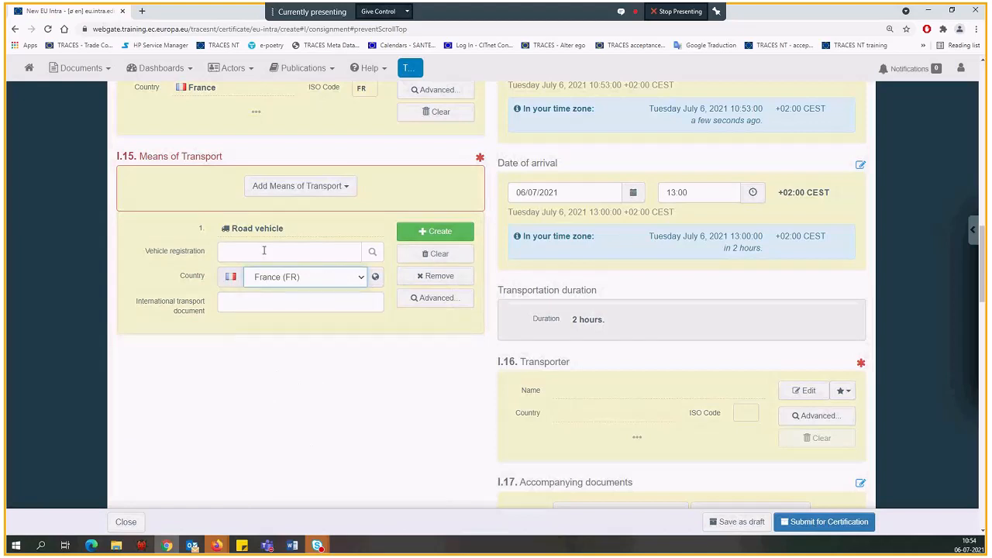
{"action": "left_click", "coordinate": [265, 250]}
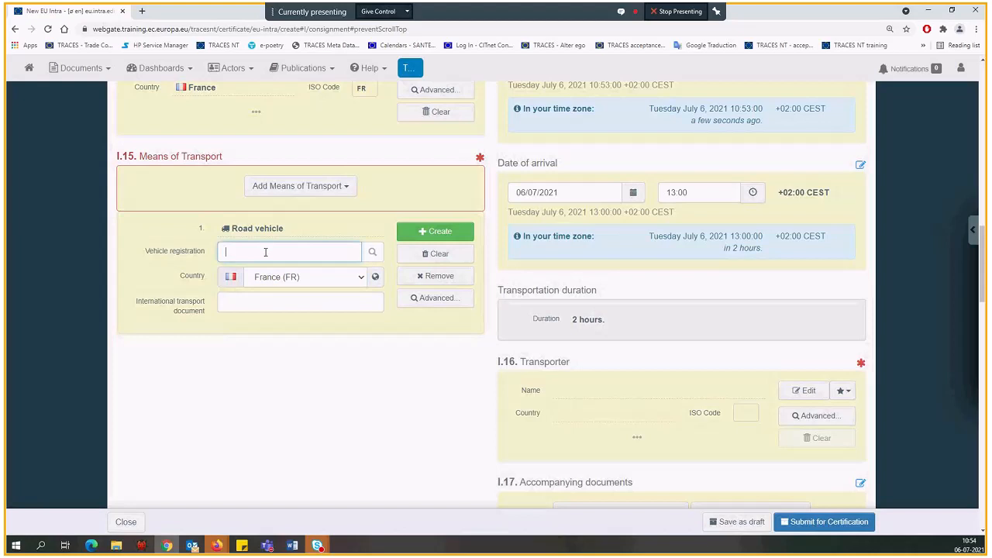
{"action": "type", "text": "123test"}
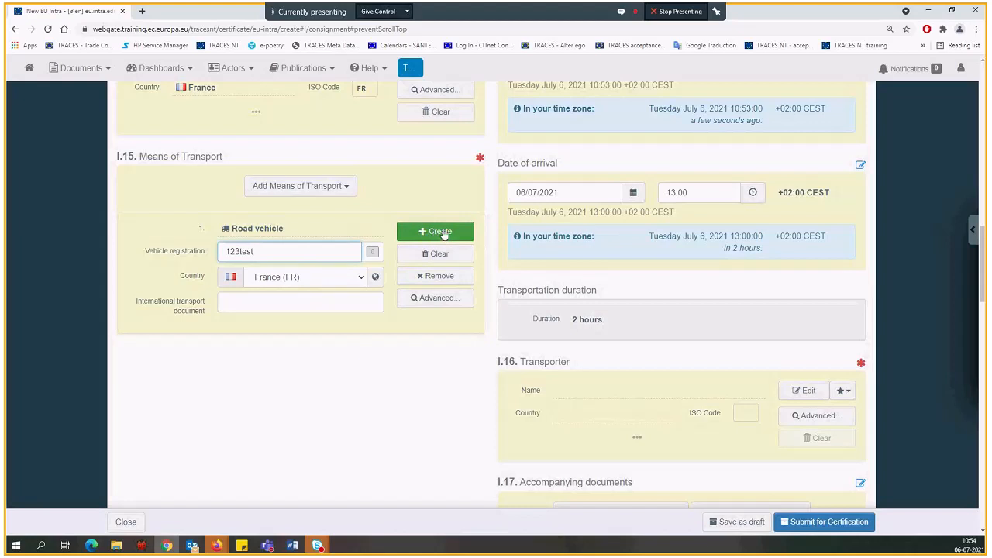
{"action": "left_click", "coordinate": [438, 233]}
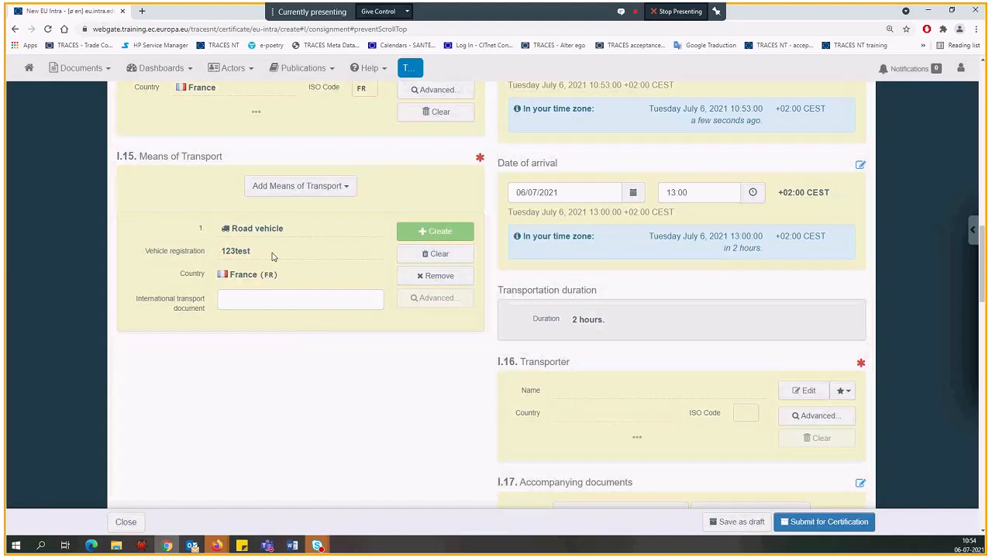
Add a vessel as second means of transport in box I.15, with flag state France and ship's name "test"
{"action": "left_click", "coordinate": [294, 190]}
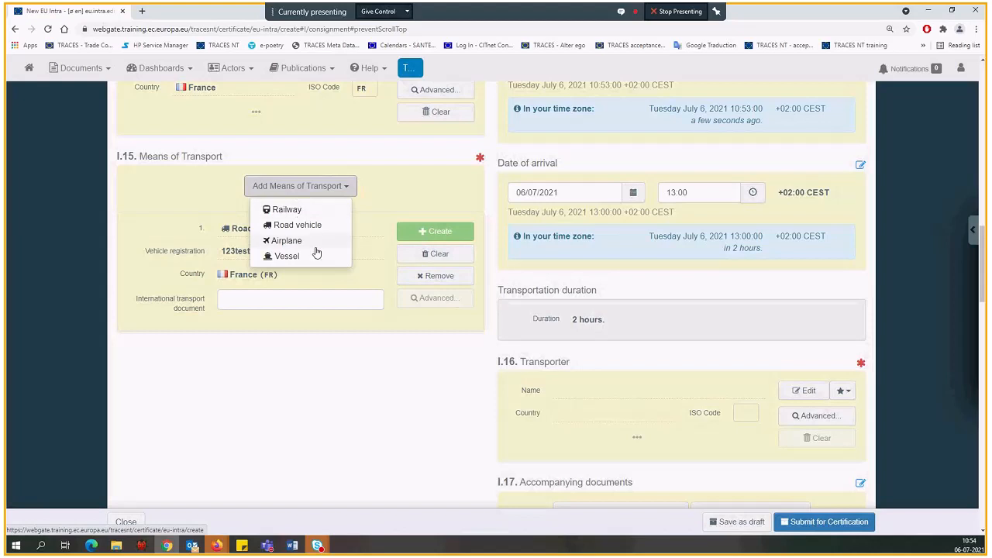
{"action": "left_click", "coordinate": [292, 257]}
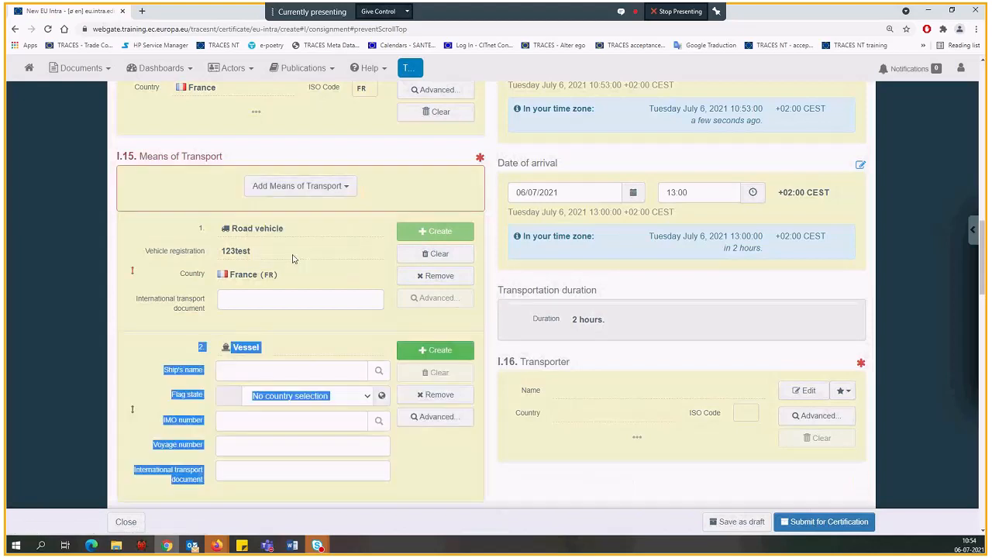
{"action": "left_click", "coordinate": [141, 346]}
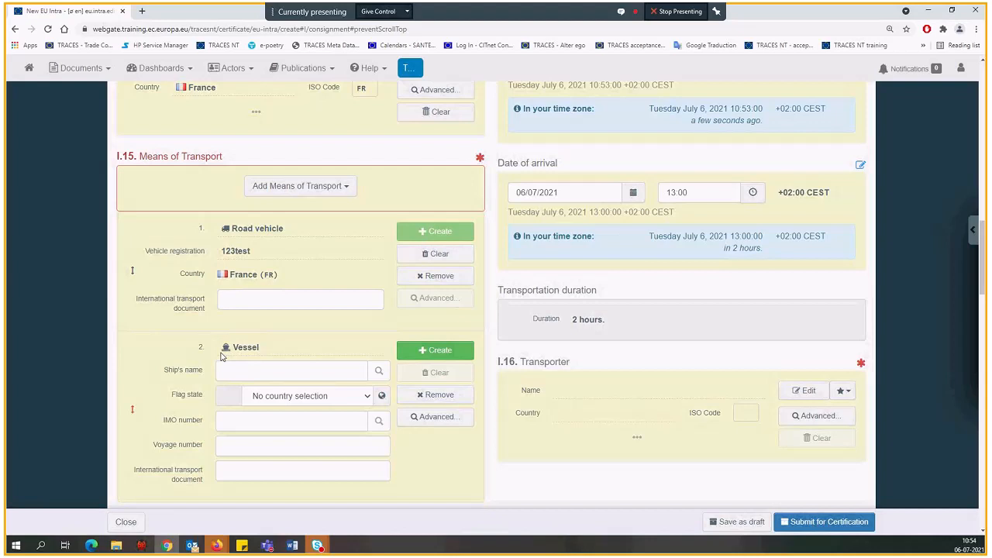
{"action": "scroll", "coordinate": [256, 352], "scroll_direction": "down", "scroll_amount": 1}
{"action": "left_click", "coordinate": [315, 346]}
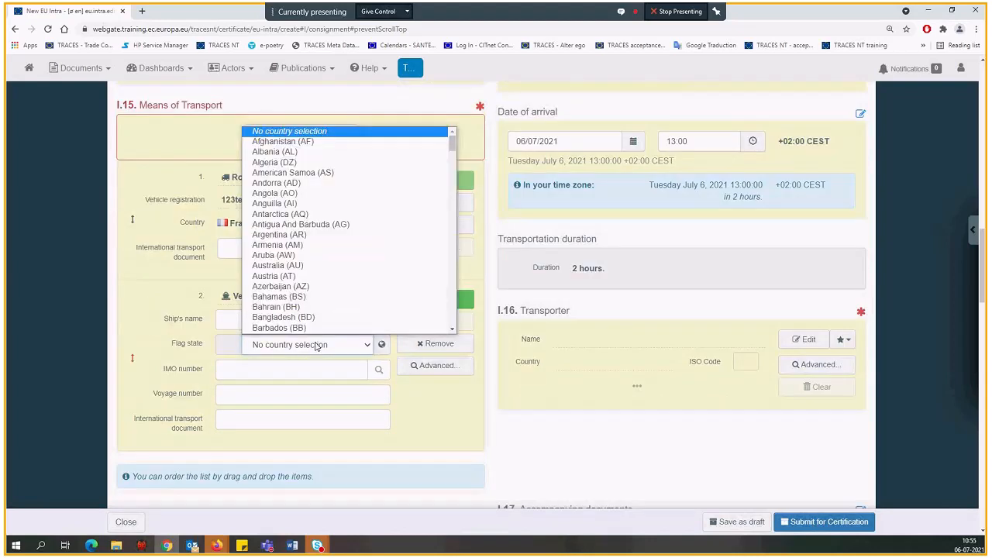
{"action": "type", "text": "fr"}
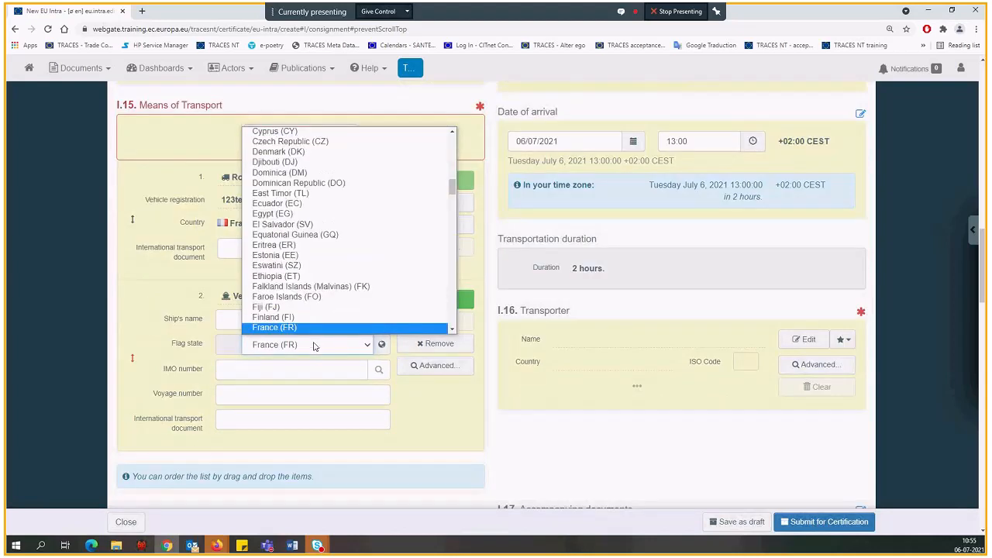
{"action": "left_click", "coordinate": [268, 318]}
{"action": "type", "text": "test"}
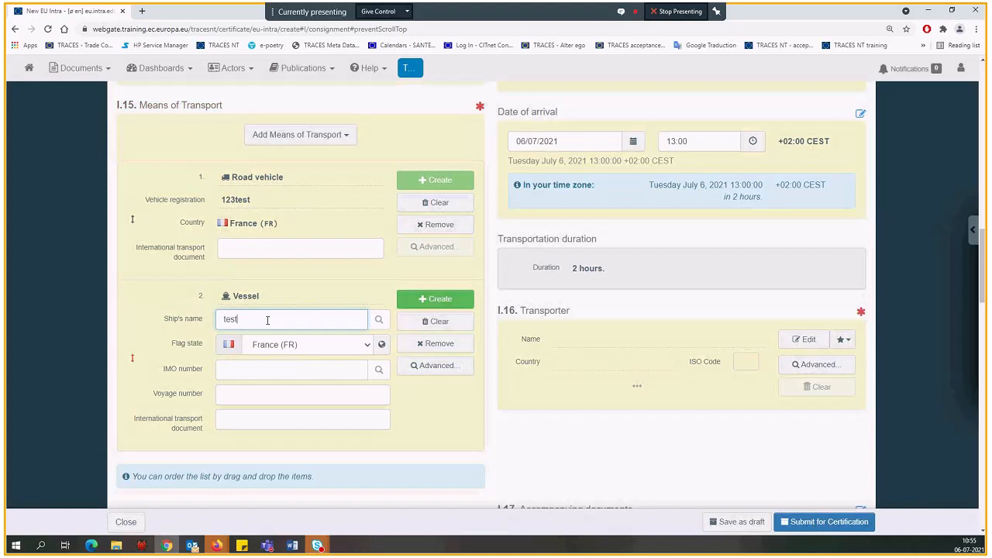
{"action": "left_click", "coordinate": [154, 340]}
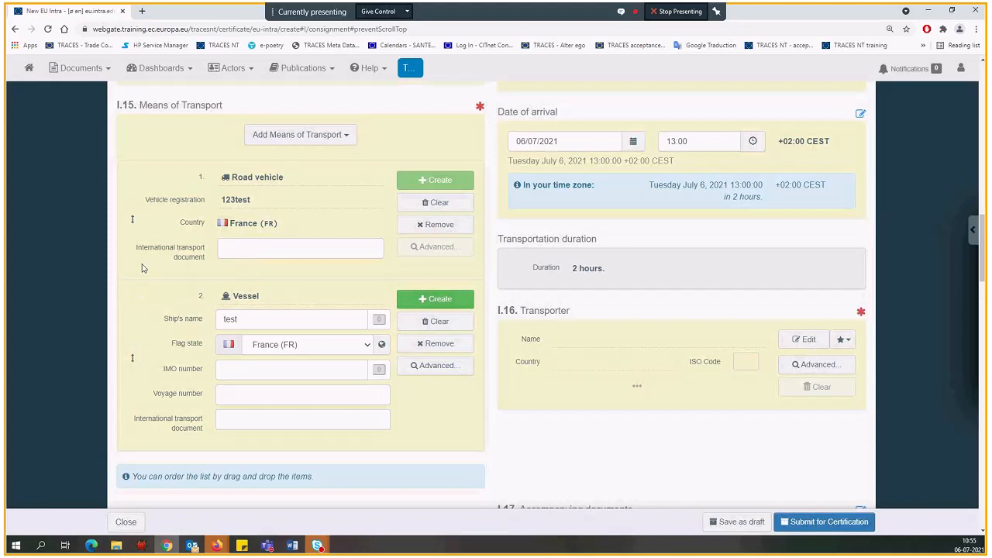
Enter 123 as the vessel's IMO number and try to create the vessel
{"action": "left_click", "coordinate": [252, 372]}
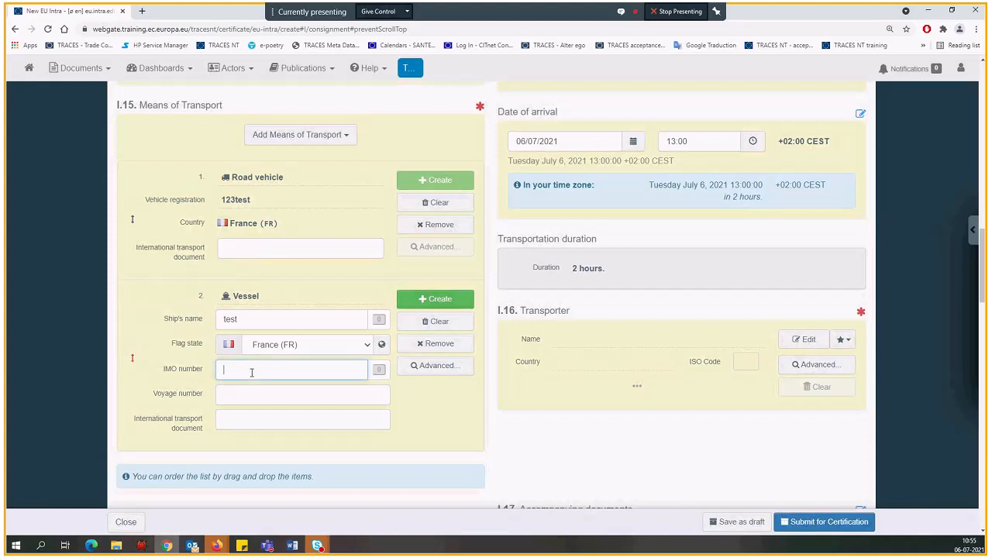
{"action": "type", "text": "123"}
{"action": "left_click", "coordinate": [435, 307]}
{"action": "left_click", "coordinate": [434, 304]}
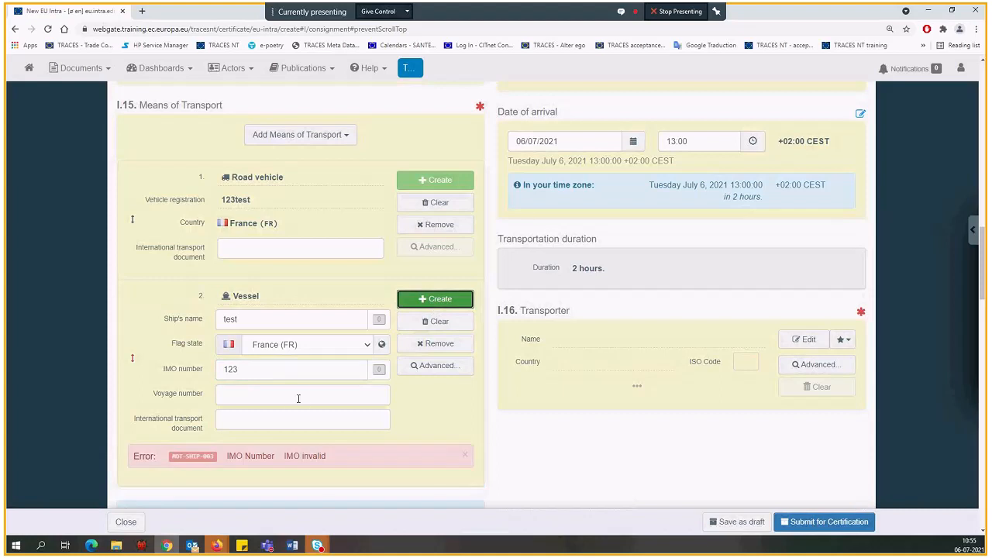
Prefix the vessel's IMO number with FR and remove the vessel entry from box I.15
{"action": "left_click", "coordinate": [222, 369]}
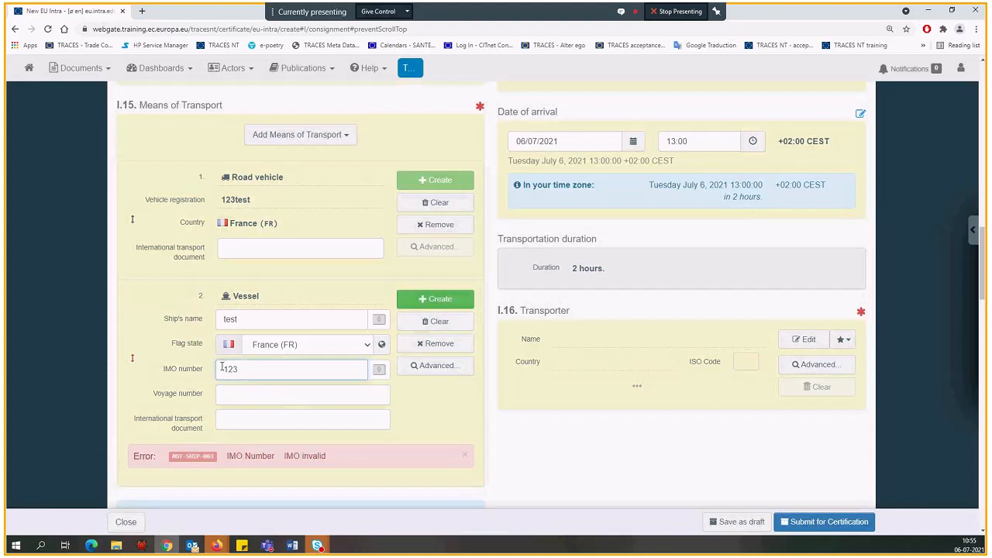
{"action": "type", "text": "FR"}
{"action": "left_click", "coordinate": [418, 345]}
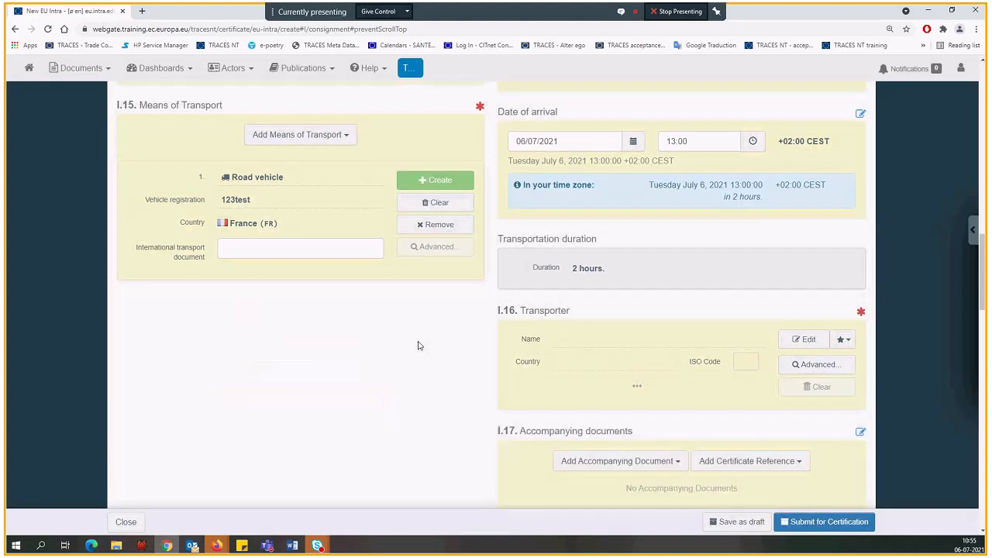
{"action": "left_click", "coordinate": [279, 134]}
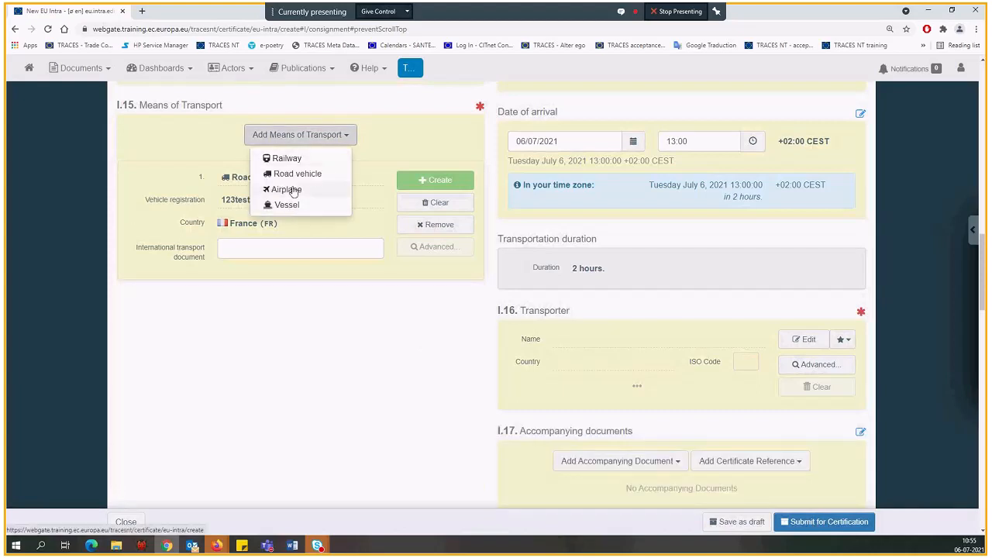
{"action": "left_click", "coordinate": [287, 190]}
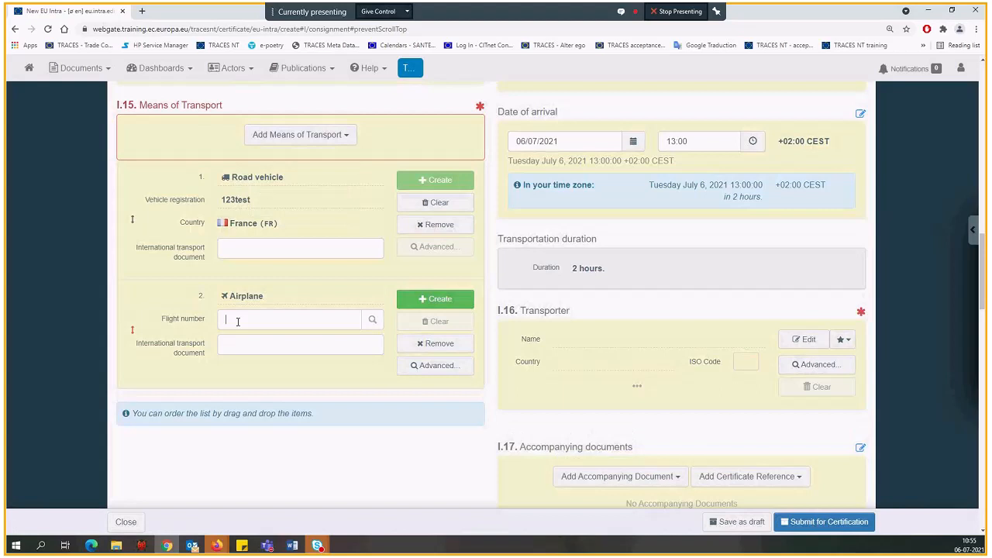
{"action": "type", "text": "123"}
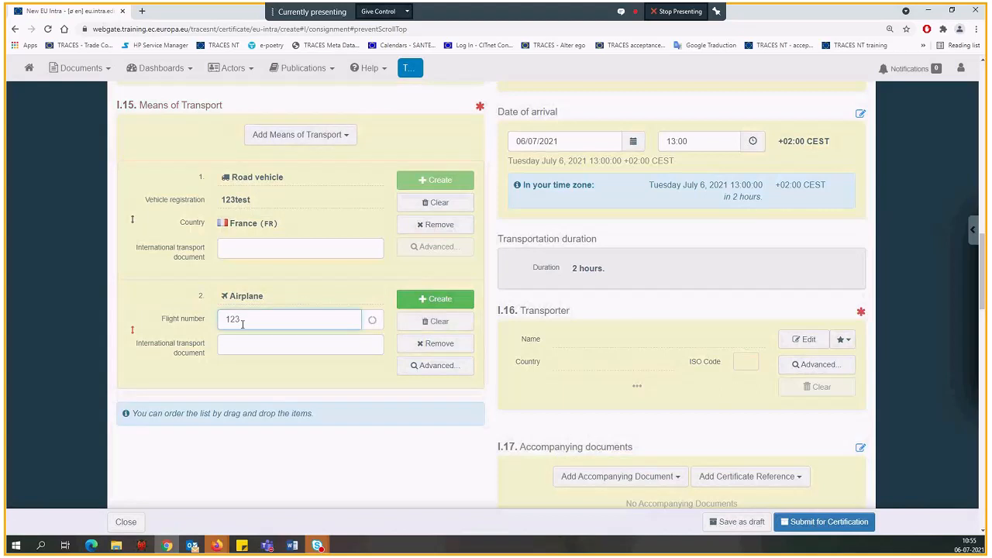
{"action": "left_click", "coordinate": [252, 346]}
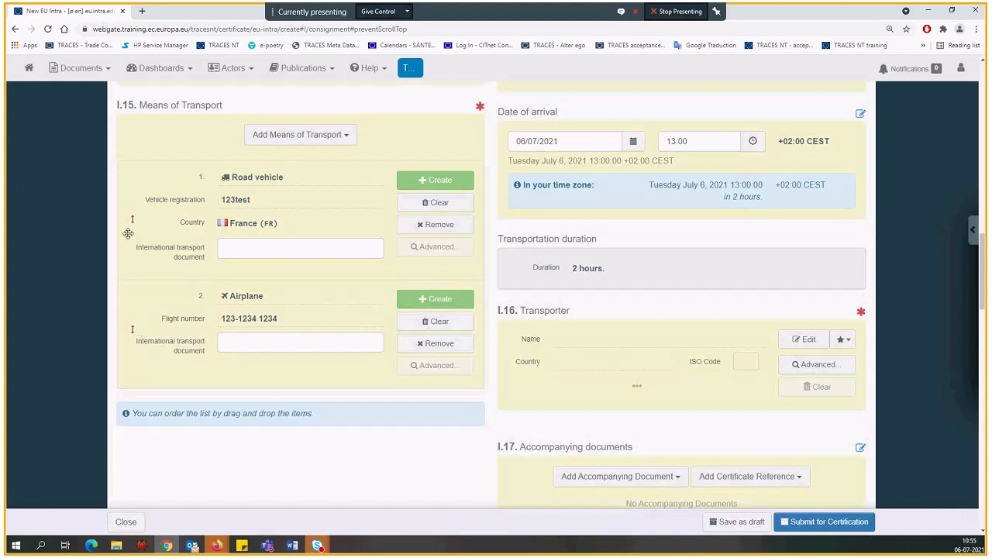
Reorder the means of transport so the airplane precedes the road vehicle, and remove the airplane from box I.15
{"action": "left_click_drag", "start_coordinate": [143, 268], "coordinate": [139, 357]}
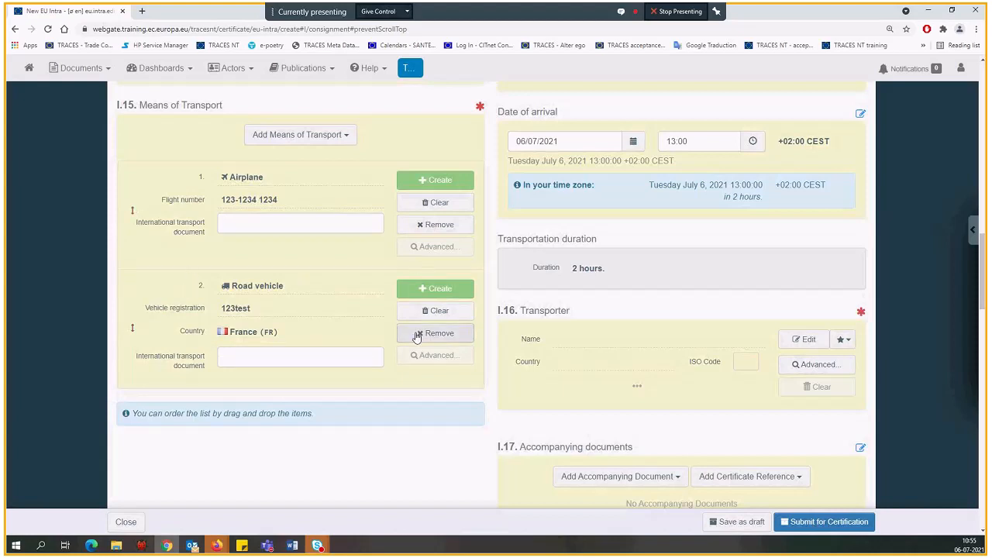
{"action": "left_click", "coordinate": [428, 224]}
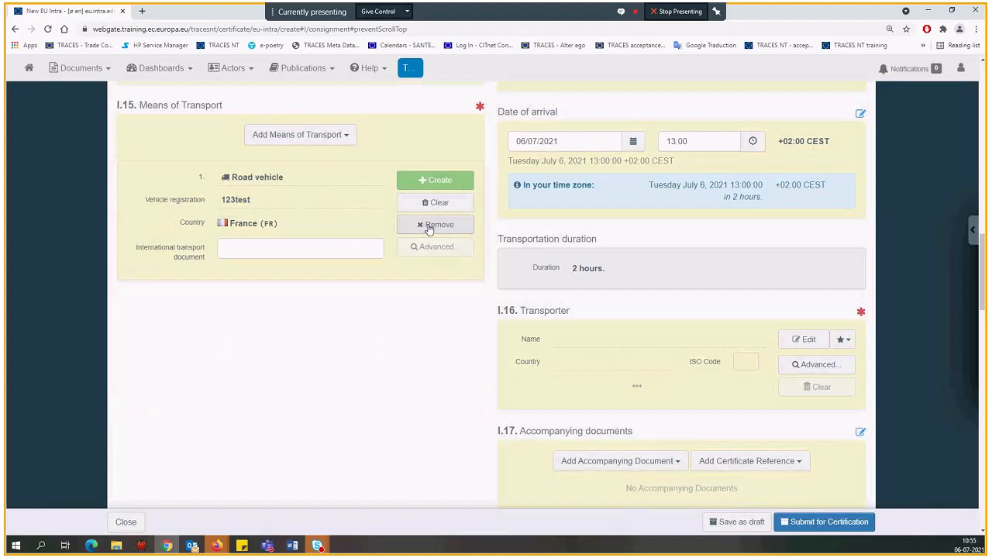
Search for a transporter for box I.16 with country France and the search term "transporter"
{"action": "scroll", "coordinate": [459, 401], "scroll_direction": "down", "scroll_amount": 2}
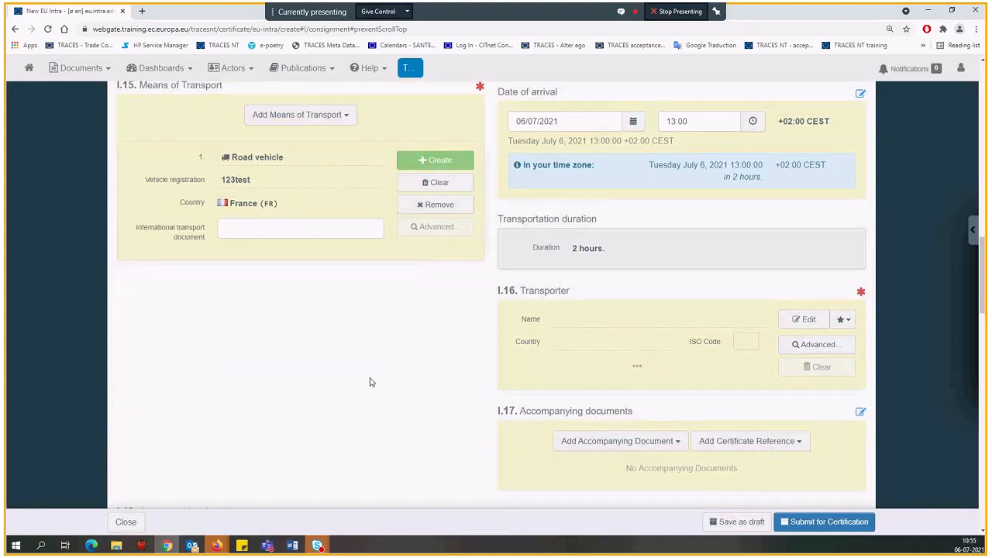
{"action": "scroll", "coordinate": [453, 245], "scroll_direction": "down", "scroll_amount": 1}
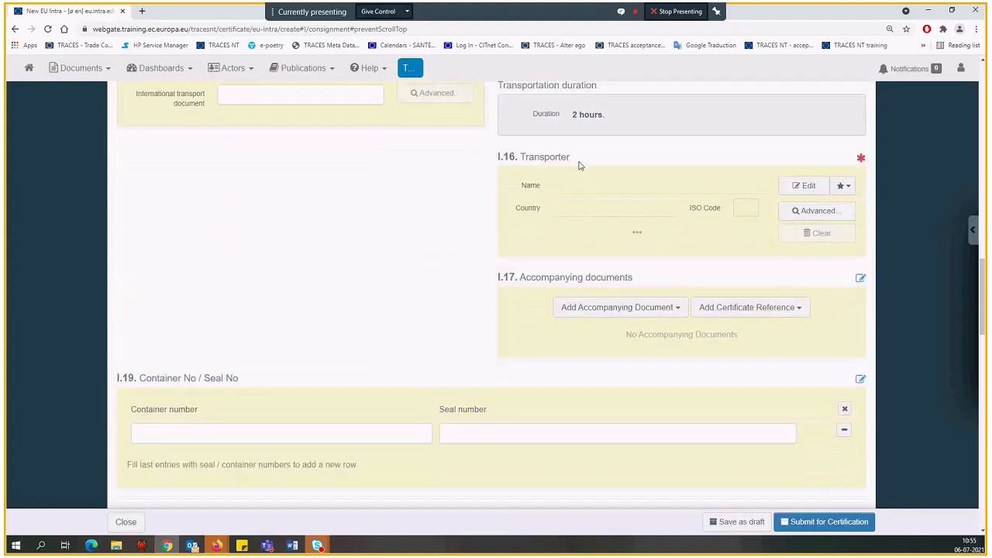
{"action": "left_click", "coordinate": [809, 214]}
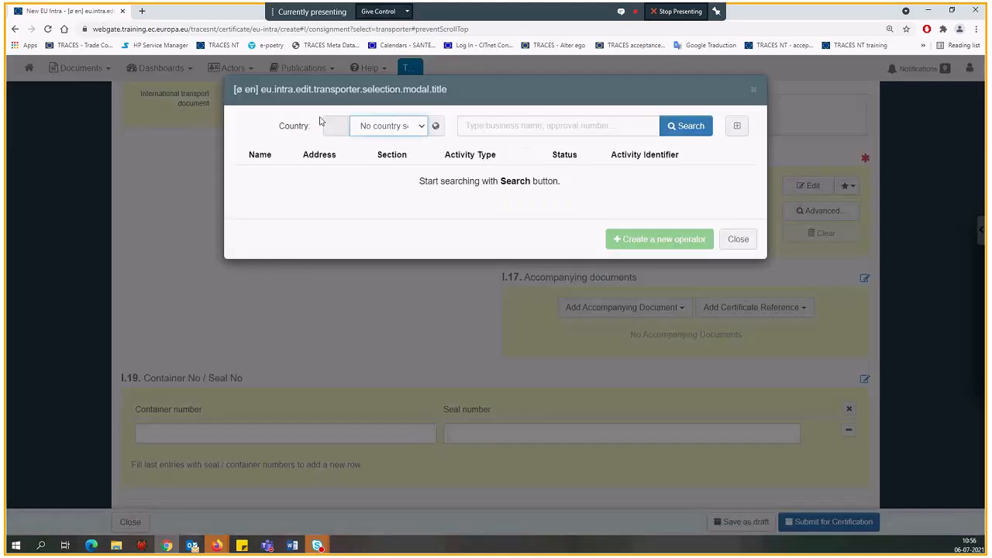
{"action": "left_click", "coordinate": [367, 129]}
{"action": "type", "text": "fr"}
{"action": "key", "text": "Return"}
{"action": "left_click", "coordinate": [473, 128]}
{"action": "type", "text": "tr"}
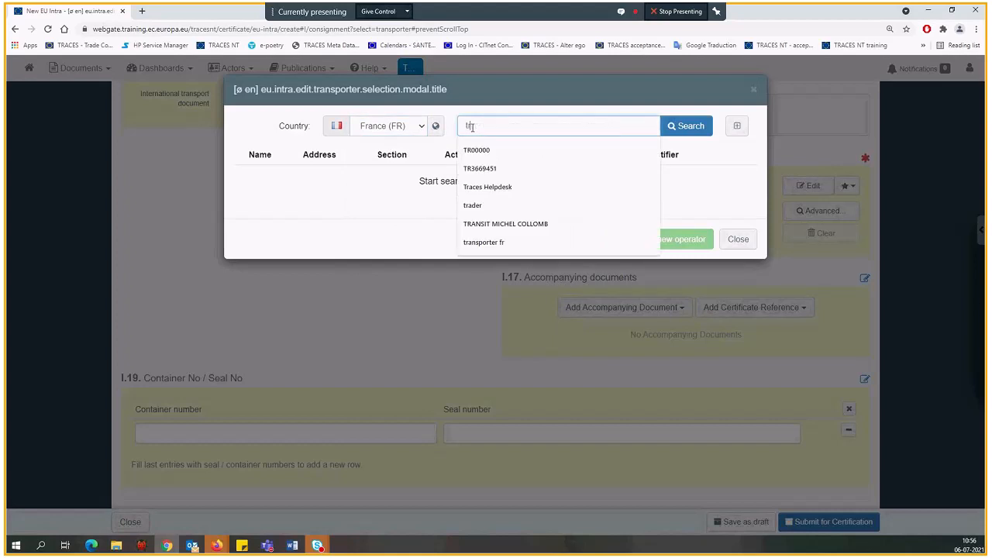
{"action": "type", "text": "ansporter"}
{"action": "left_click", "coordinate": [694, 127]}
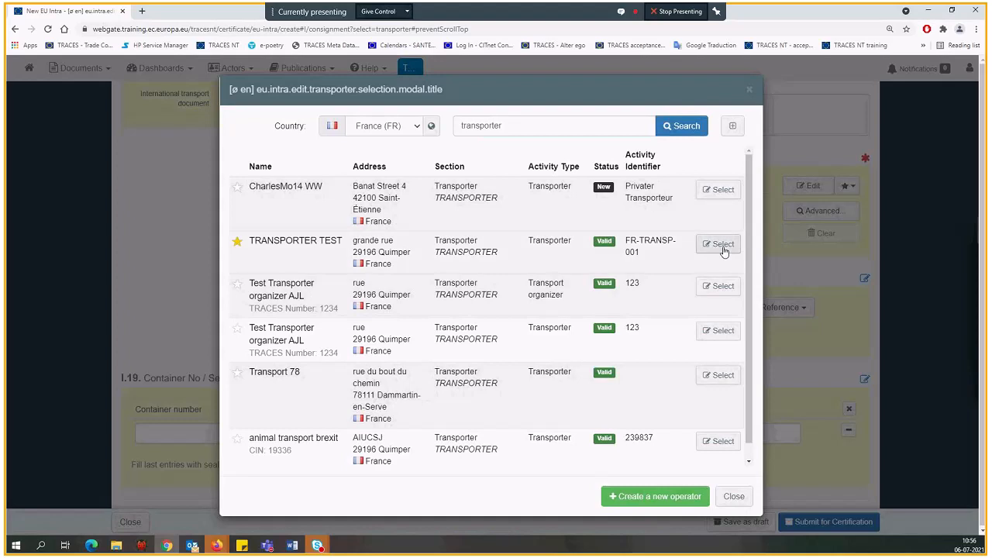
Select TRANSPORTER TEST in Quimper, France, as the transporter in box I.16
{"action": "left_click", "coordinate": [722, 245]}
{"action": "scroll", "coordinate": [432, 311], "scroll_direction": "down", "scroll_amount": 1}
{"action": "right_click", "coordinate": [410, 259]}
{"action": "left_click", "coordinate": [399, 240]}
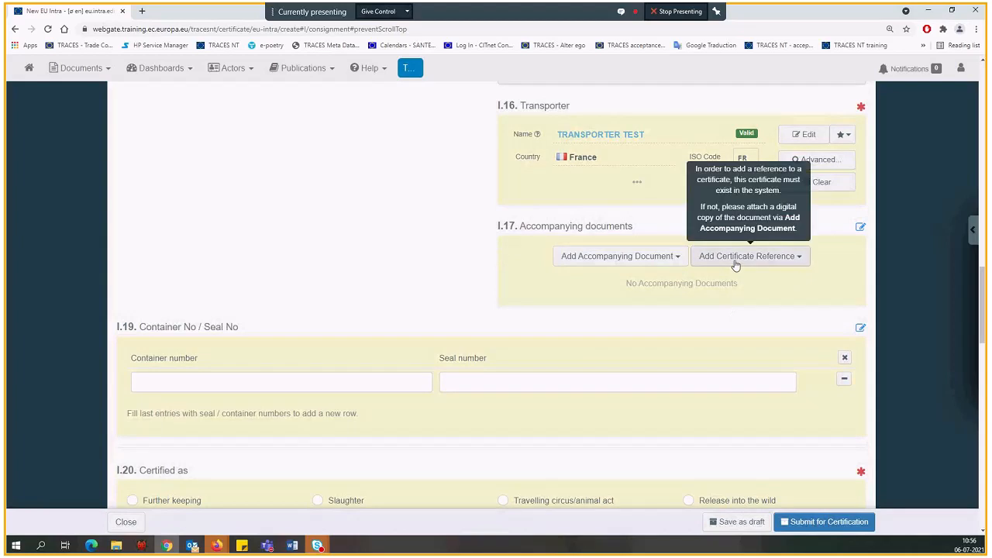
Add a Journey log certificate reference as attachment in box I.17 and remove it again
{"action": "mouse_move", "coordinate": [731, 259]}
{"action": "left_click", "coordinate": [749, 262]}
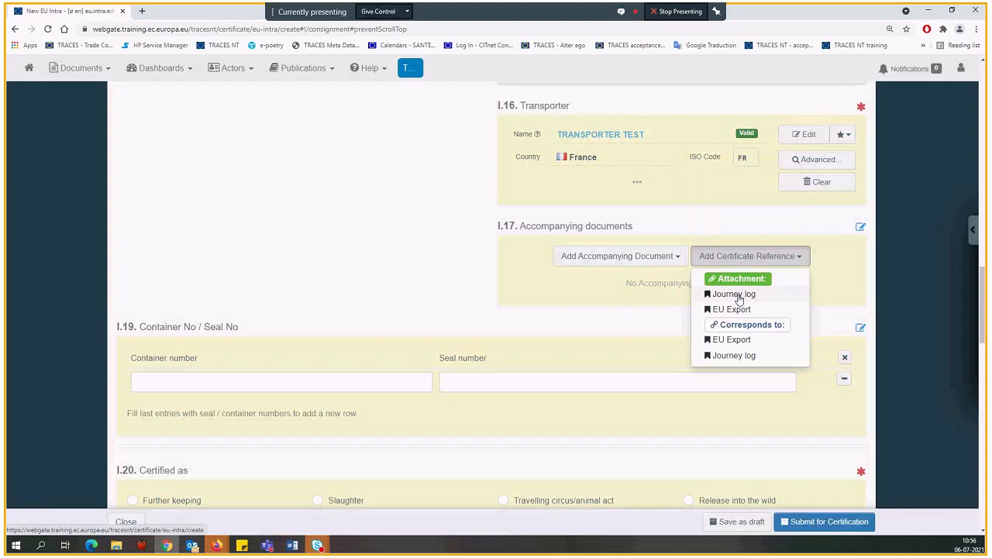
{"action": "left_click", "coordinate": [737, 296]}
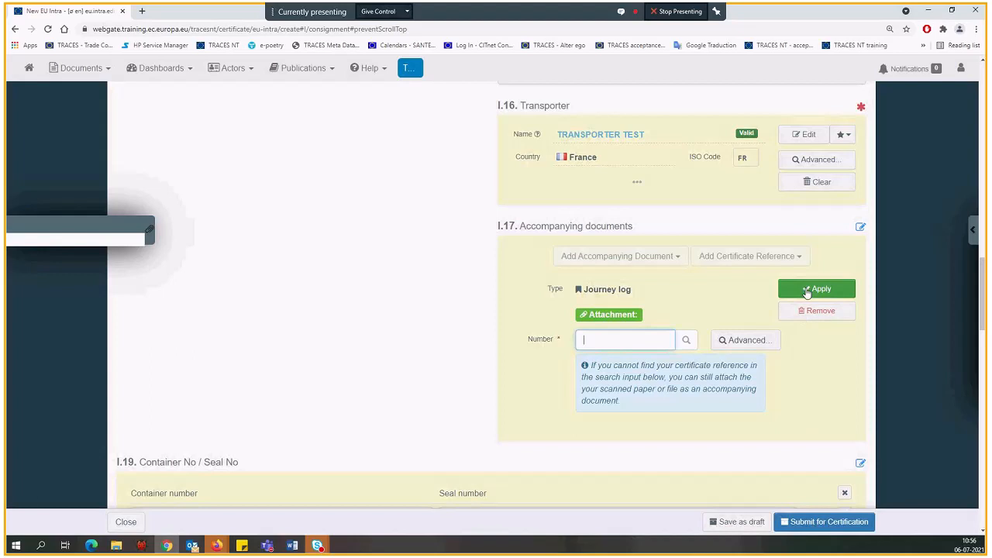
{"action": "left_click", "coordinate": [806, 314]}
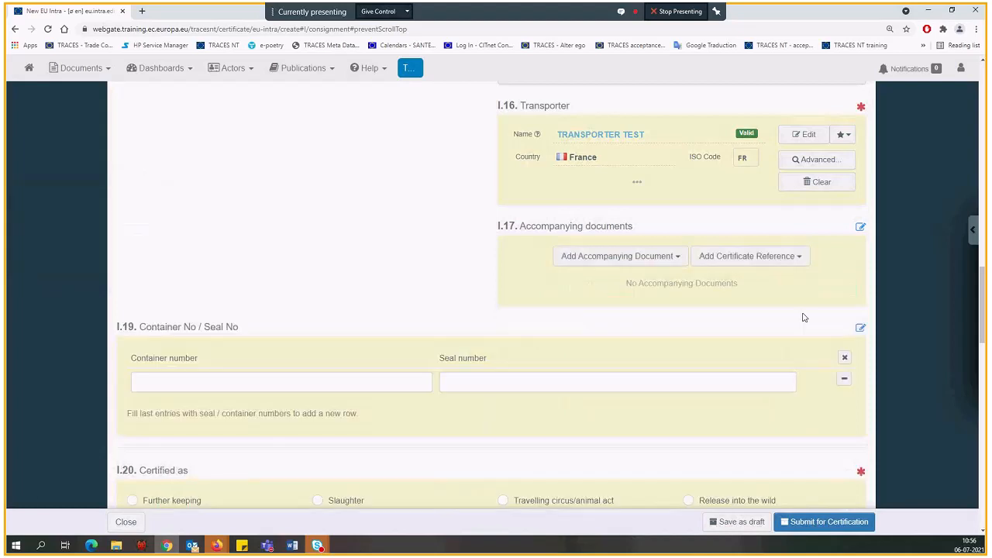
Add a commercial invoice as attachment in box I.17 with number 123 and country France, and apply it
{"action": "left_click", "coordinate": [600, 264]}
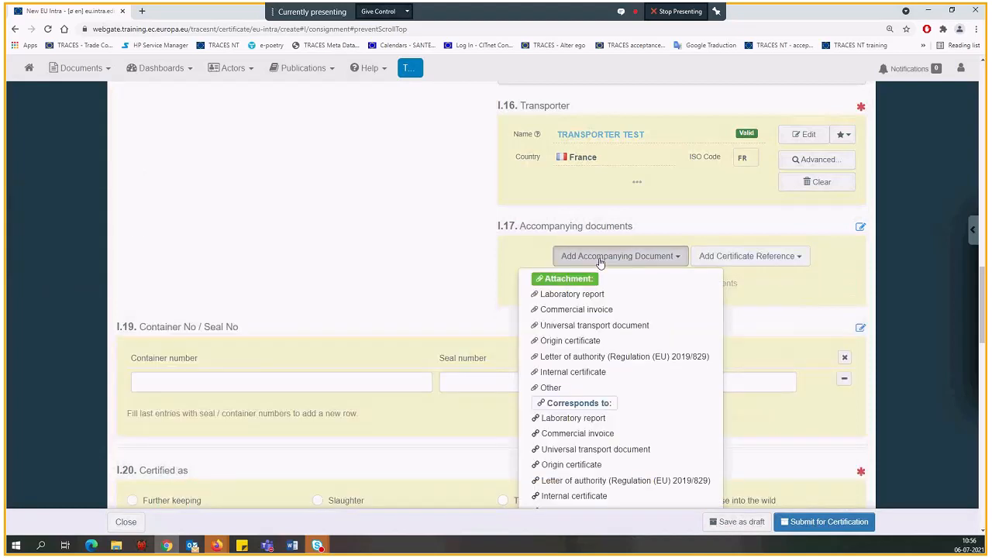
{"action": "left_click", "coordinate": [591, 310]}
{"action": "scroll", "coordinate": [556, 332], "scroll_direction": "down", "scroll_amount": 2}
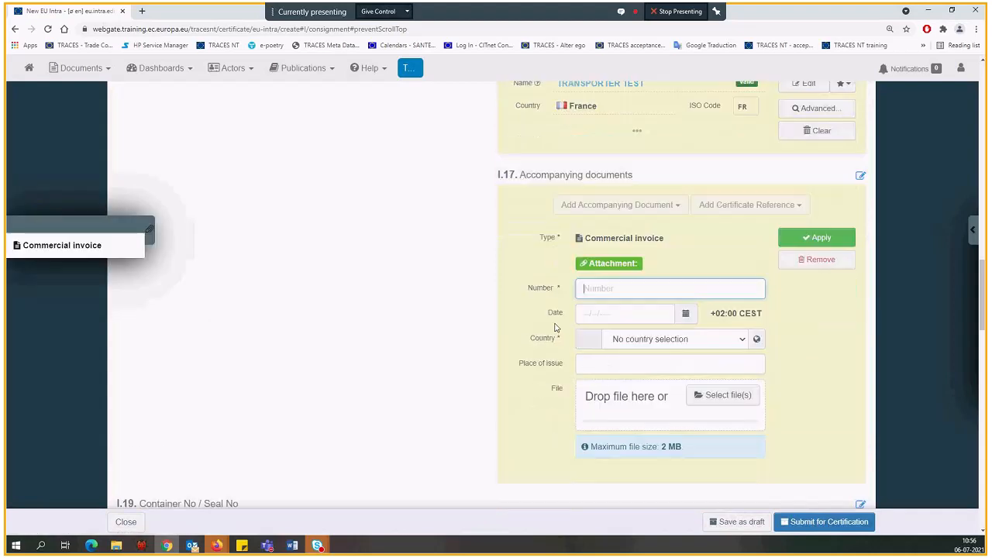
{"action": "type", "text": "123"}
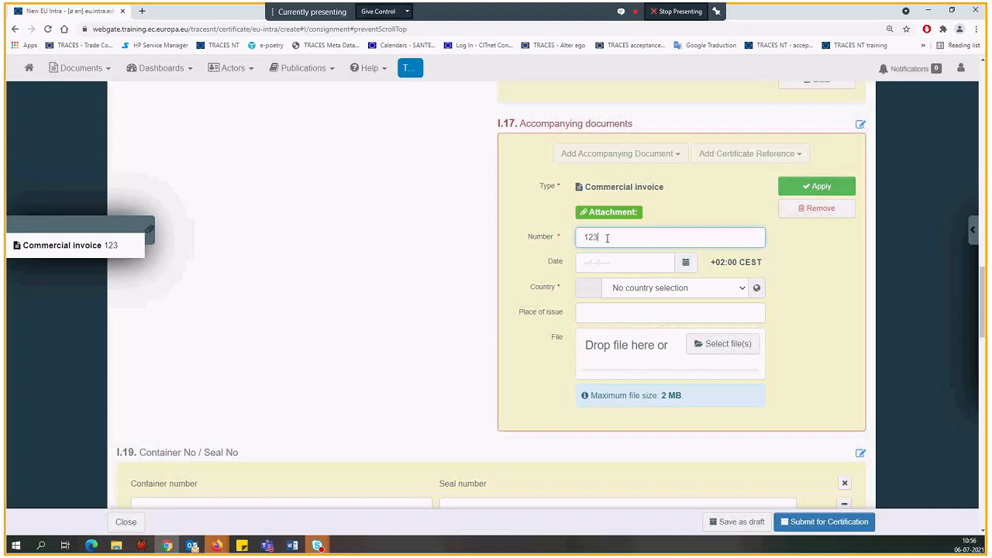
{"action": "left_click", "coordinate": [620, 290]}
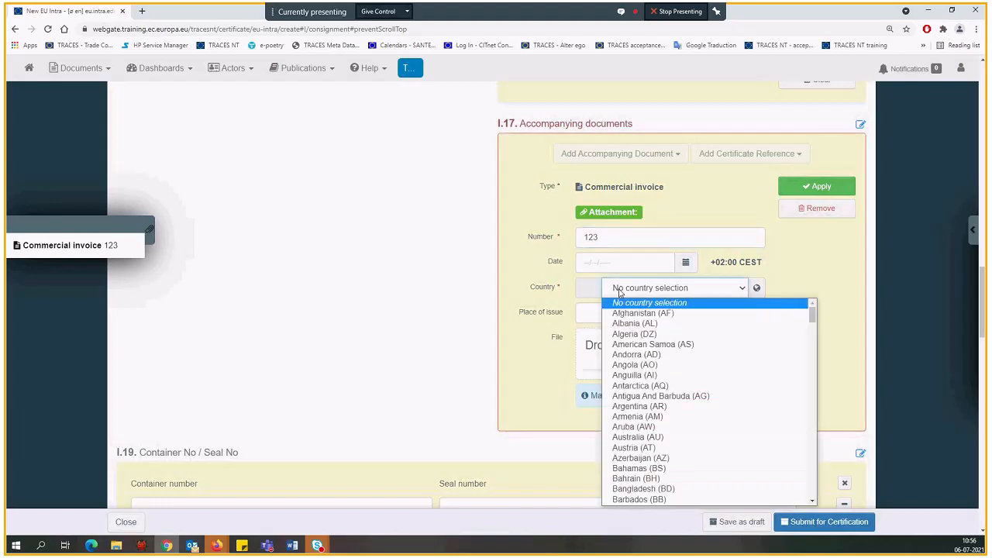
{"action": "type", "text": "fr"}
{"action": "key", "text": "Return"}
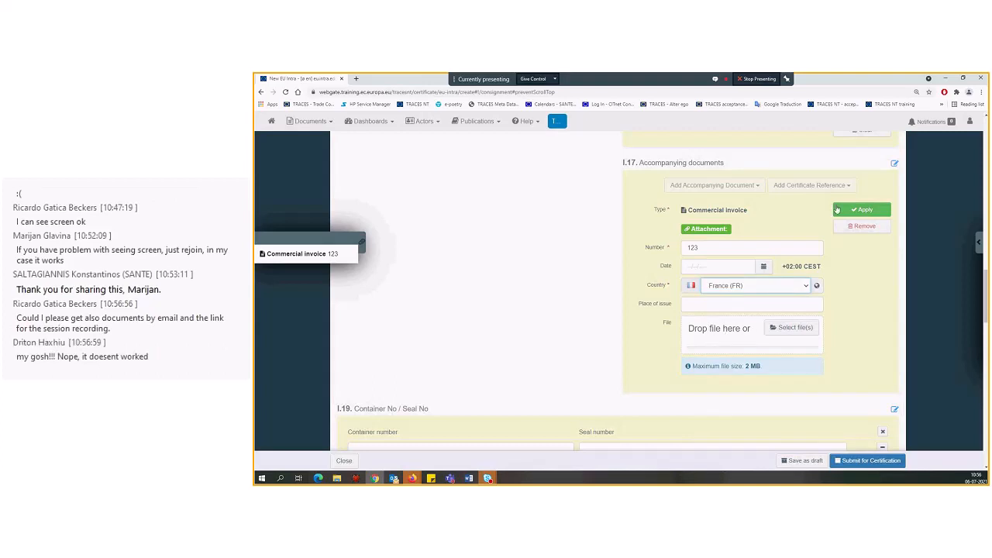
{"action": "left_click", "coordinate": [861, 210]}
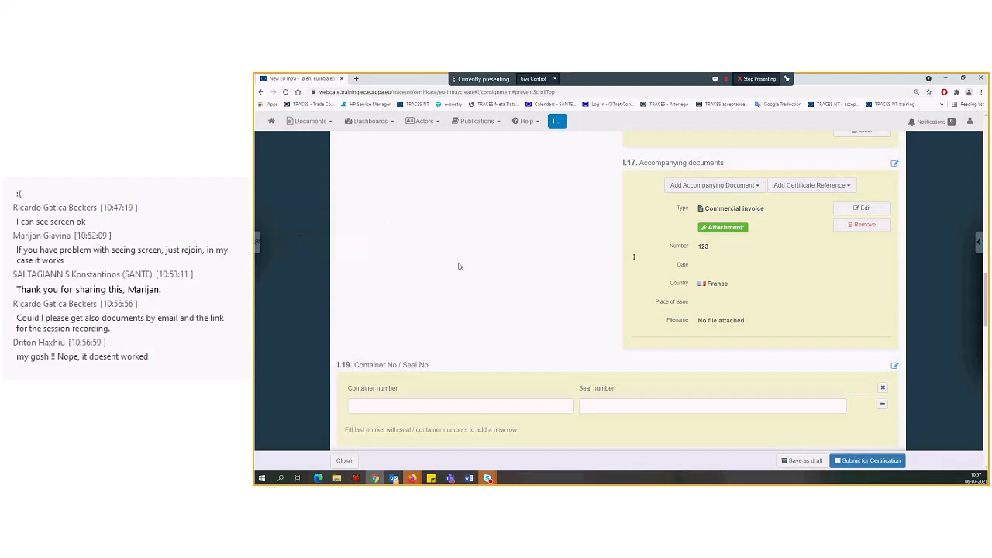
Enter container number "test" and seal number 123 in box I.19, and certify the consignment as Confined establishment in box I.20
{"action": "scroll", "coordinate": [458, 266], "scroll_direction": "down", "scroll_amount": 5}
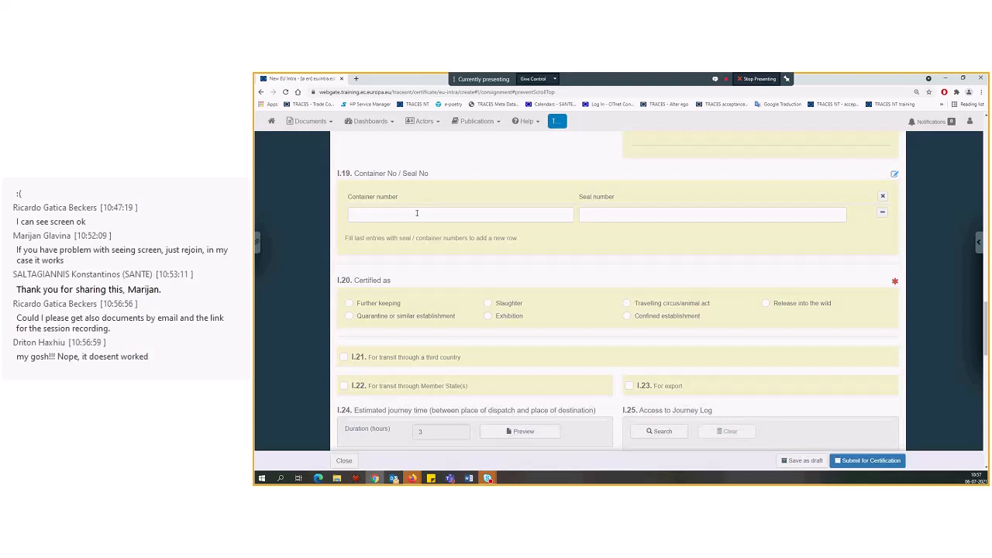
{"action": "left_click", "coordinate": [414, 216]}
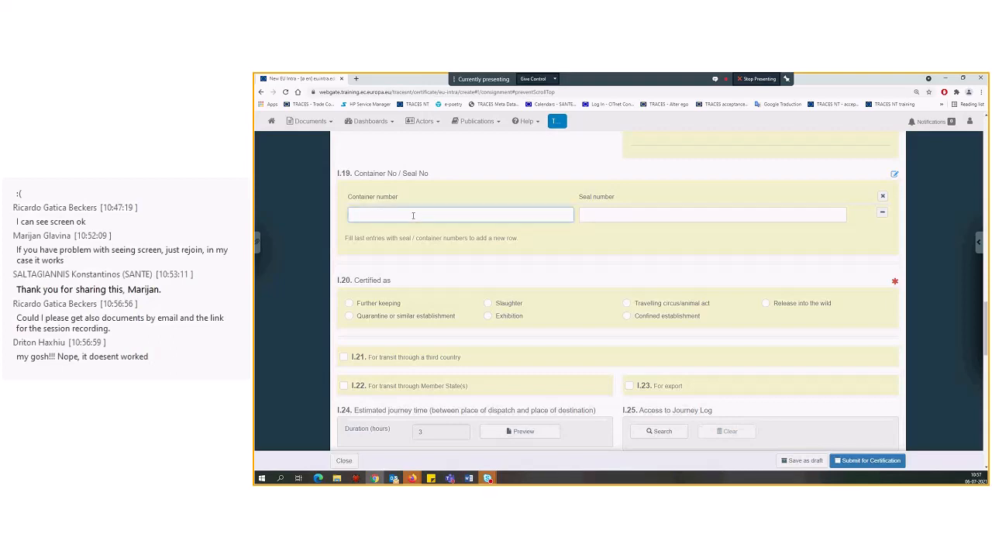
{"action": "type", "text": "test"}
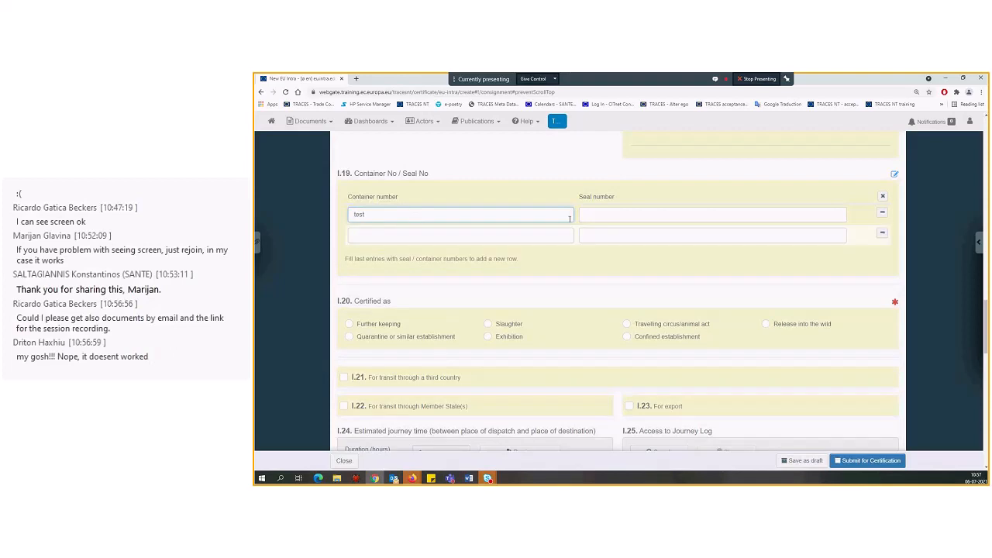
{"action": "left_click", "coordinate": [596, 214]}
{"action": "type", "text": "123"}
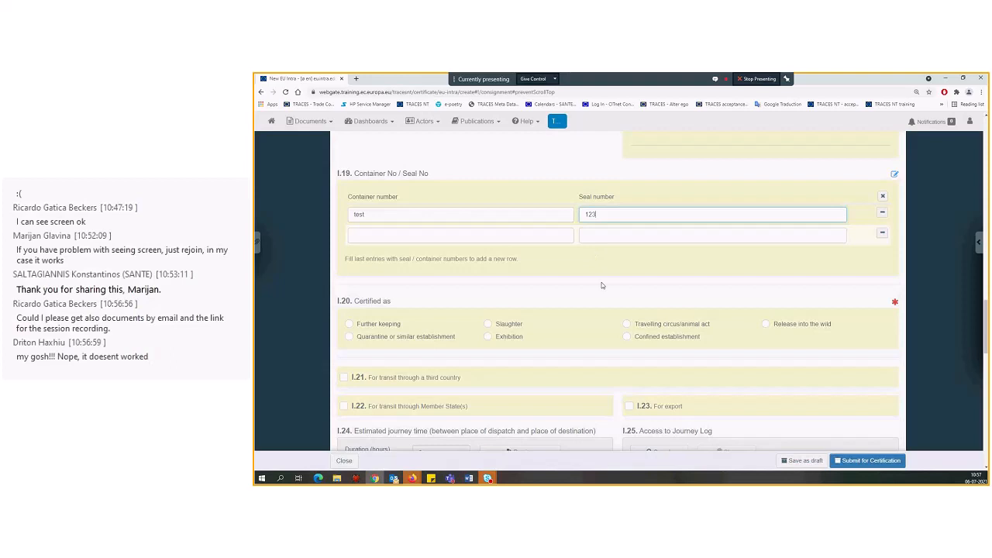
{"action": "scroll", "coordinate": [601, 285], "scroll_direction": "down", "scroll_amount": 2}
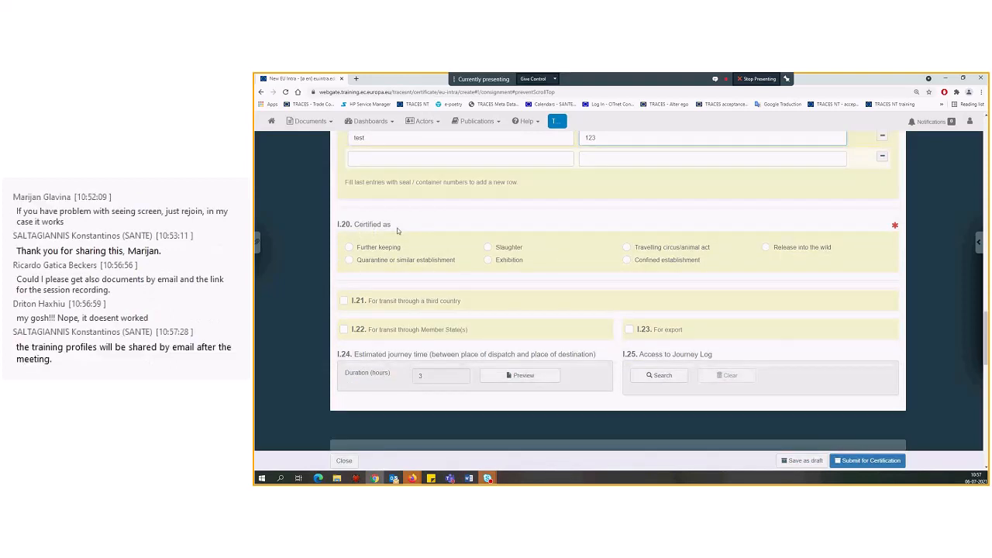
{"action": "left_click", "coordinate": [627, 259]}
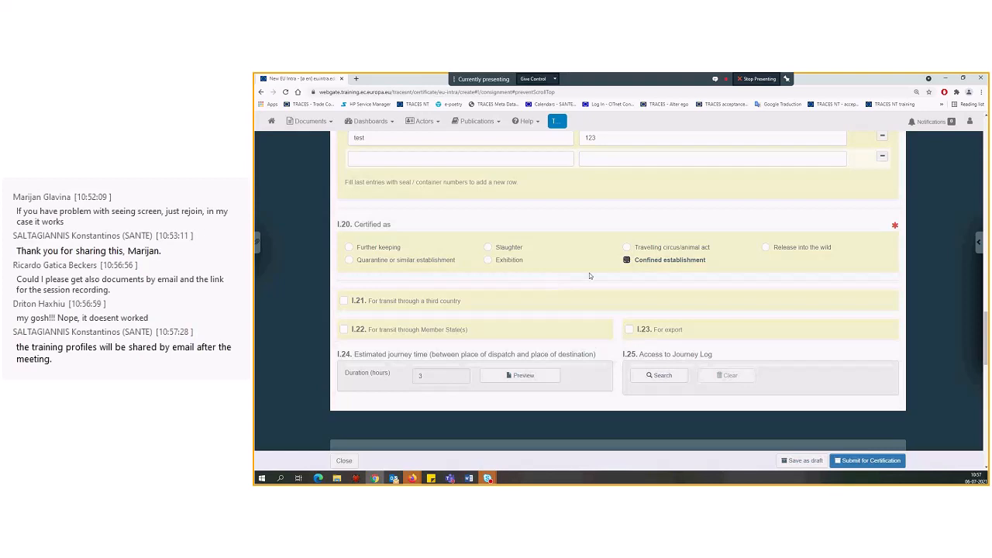
Enable transit through a third country in box I.21 and add Albania and Bosnia and Herzegovina as transit countries
{"action": "scroll", "coordinate": [533, 292], "scroll_direction": "down", "scroll_amount": 1}
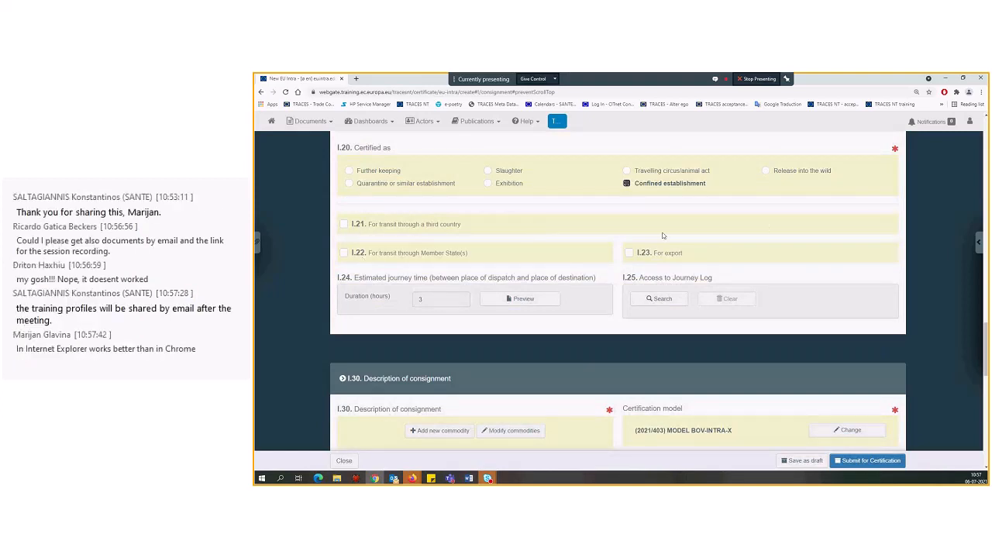
{"action": "left_click", "coordinate": [343, 224]}
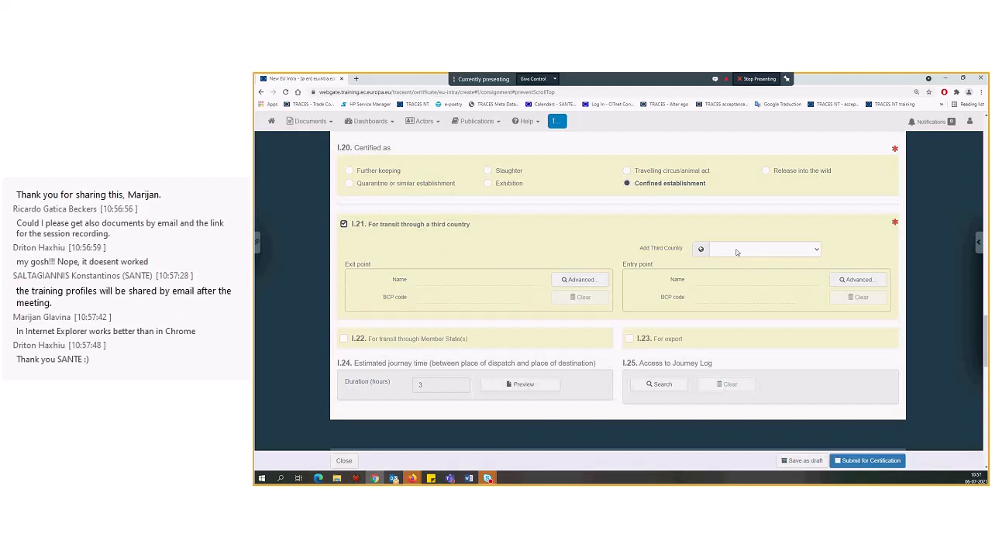
{"action": "left_click", "coordinate": [736, 253]}
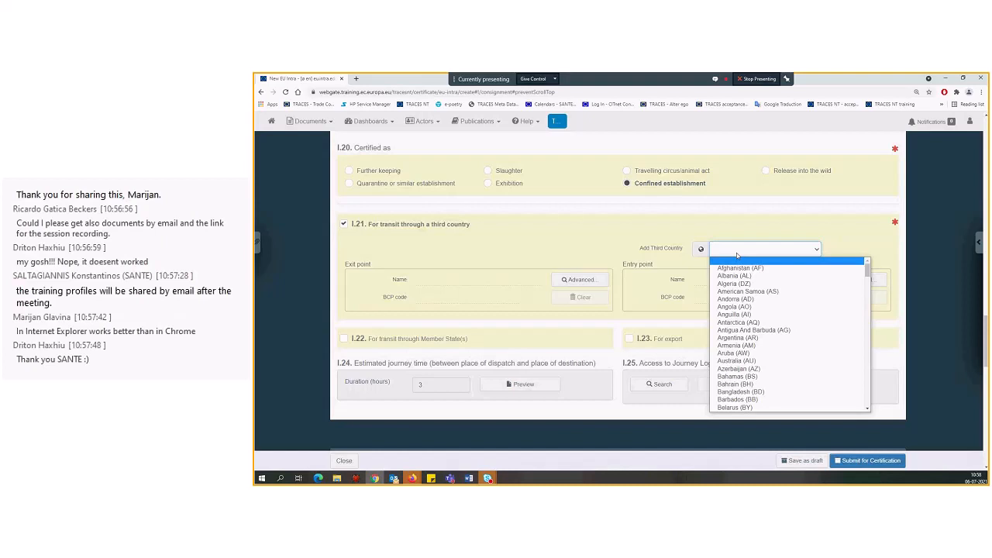
{"action": "type", "text": "al"}
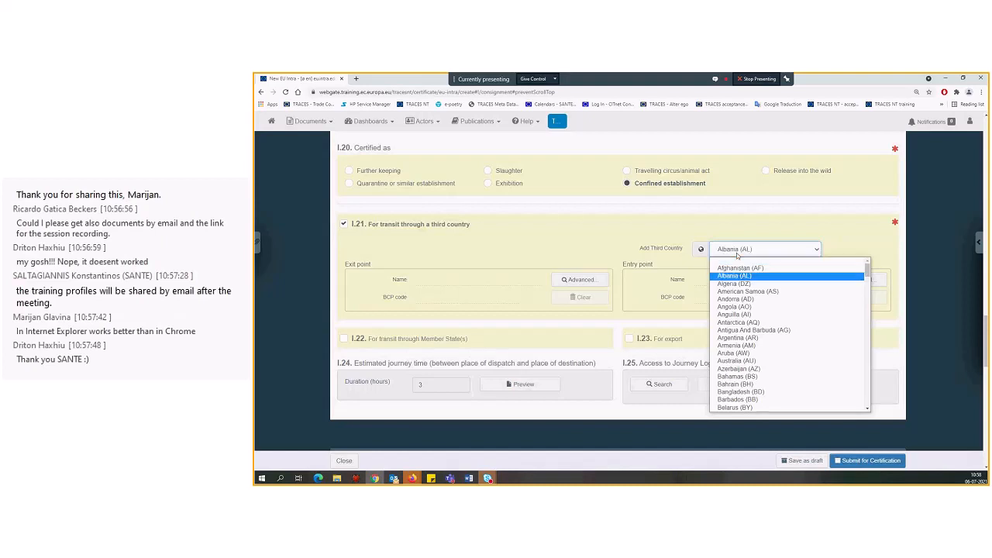
{"action": "left_click", "coordinate": [740, 276]}
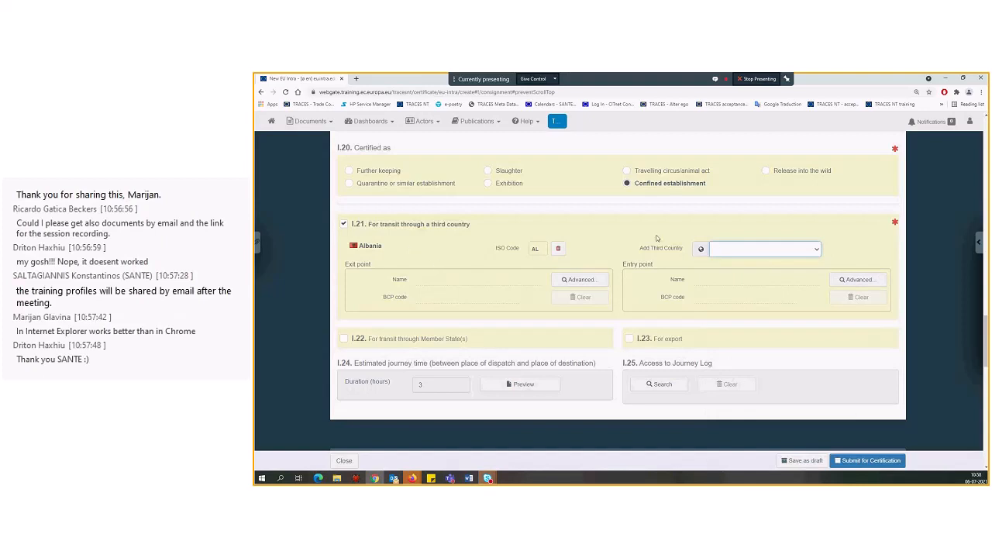
{"action": "left_click", "coordinate": [755, 251]}
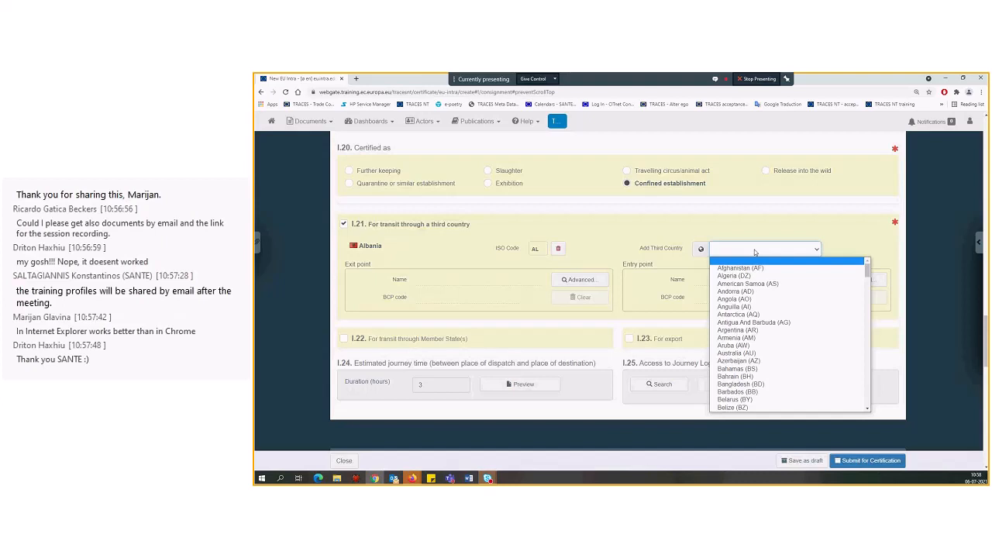
{"action": "type", "text": "bos"}
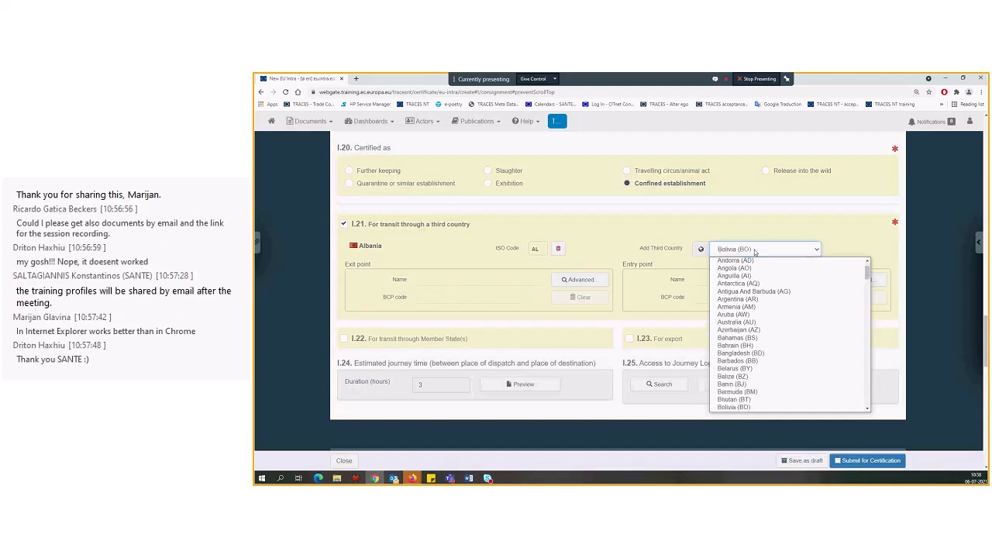
{"action": "key", "text": "Return"}
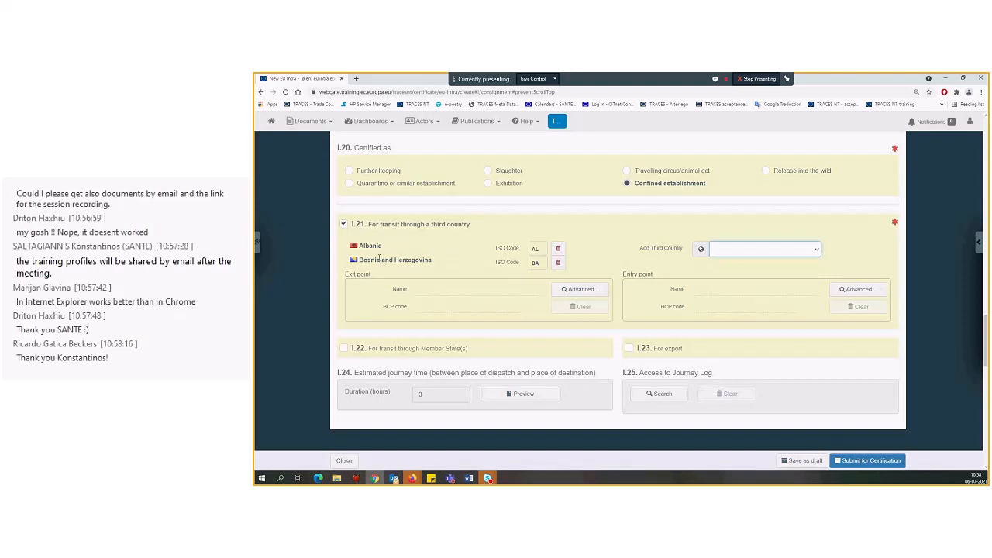
Search the Croatian authorities and select Bajakovo as the exit point for the third-country transit in box I.21
{"action": "left_click", "coordinate": [577, 290]}
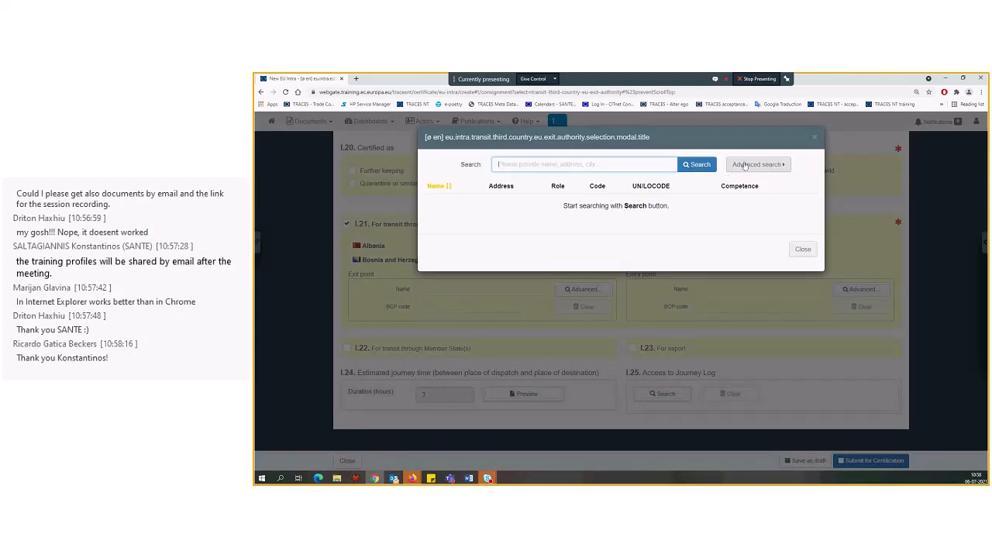
{"action": "left_click", "coordinate": [756, 164]}
{"action": "left_click", "coordinate": [533, 187]}
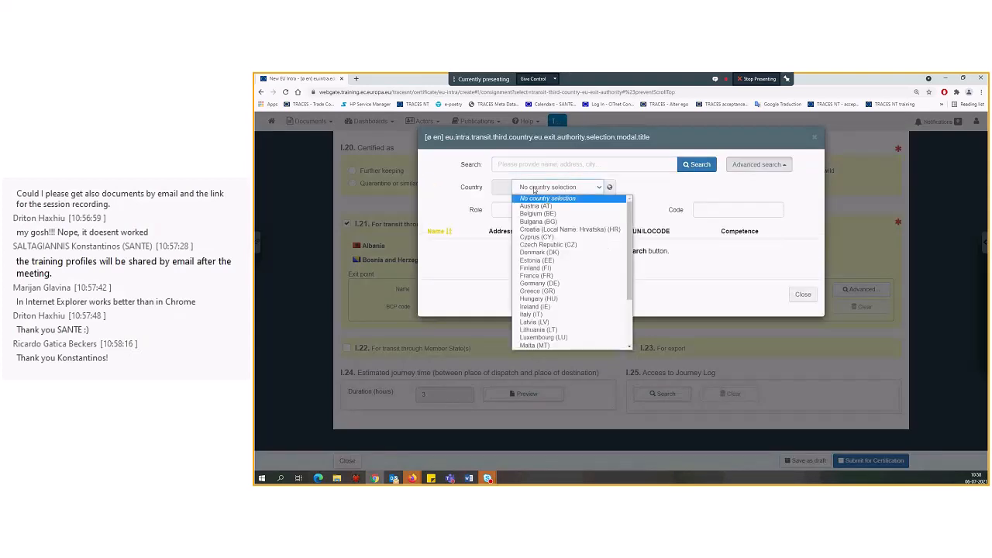
{"action": "key", "text": "c"}
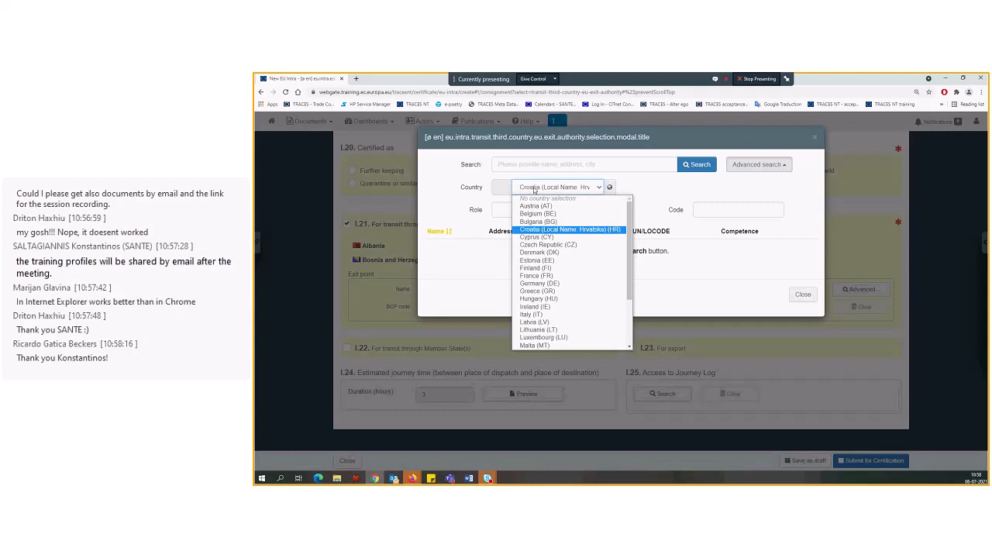
{"action": "key", "text": "Return"}
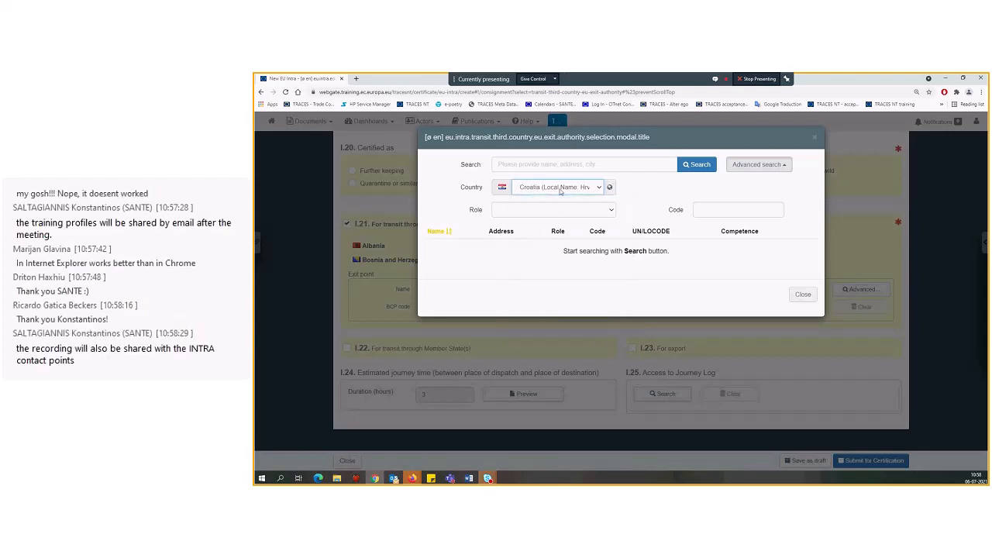
{"action": "left_click", "coordinate": [707, 165]}
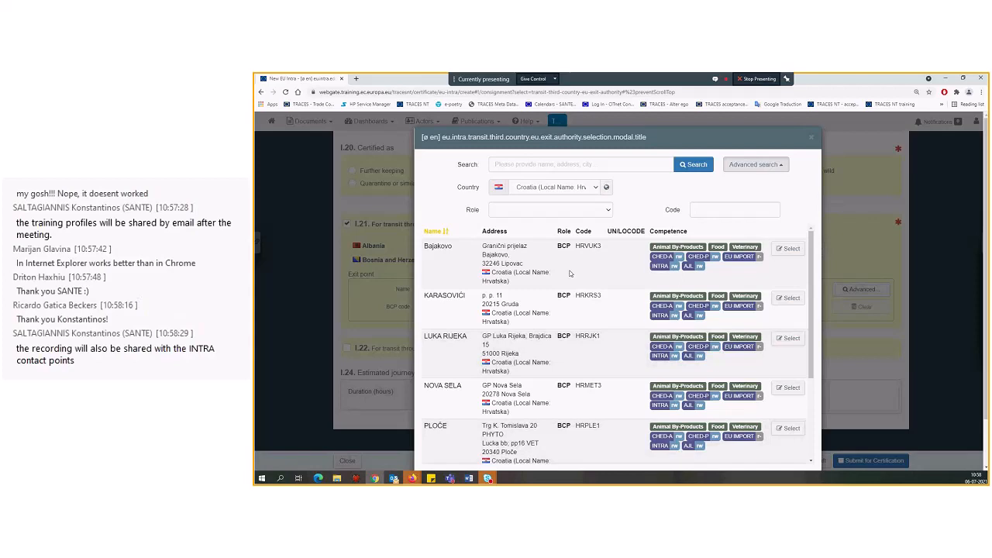
{"action": "left_click", "coordinate": [791, 249]}
Search the Greek authorities and select Athens International Airport as the entry point for the third-country transit in box I.21
{"action": "left_click", "coordinate": [856, 289]}
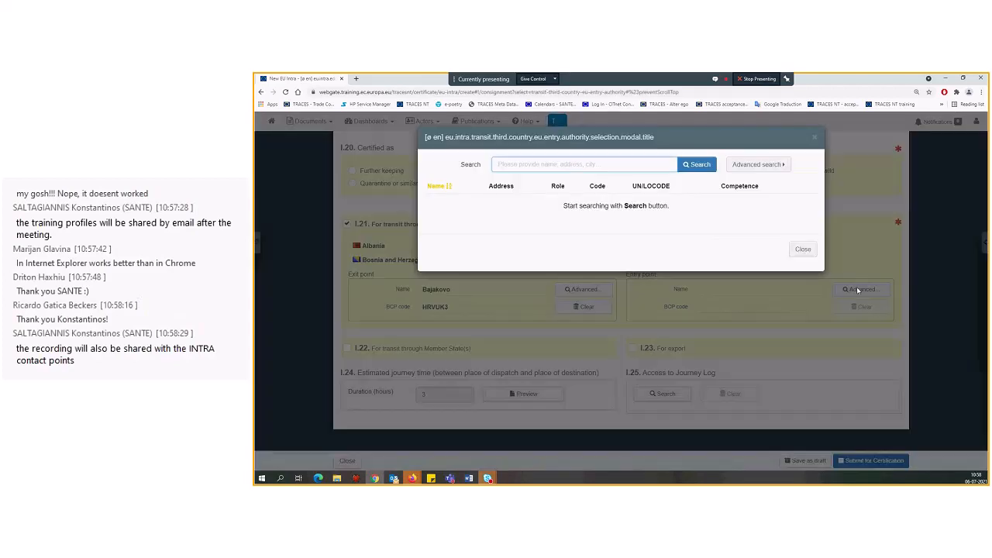
{"action": "left_click", "coordinate": [758, 165]}
{"action": "left_click", "coordinate": [560, 187]}
{"action": "type", "text": "gr"}
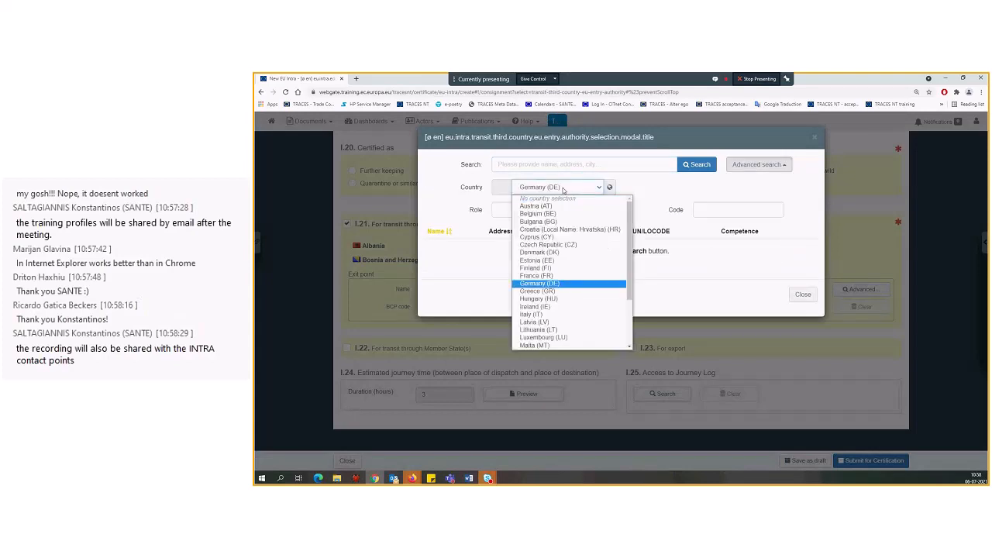
{"action": "left_click", "coordinate": [541, 187]}
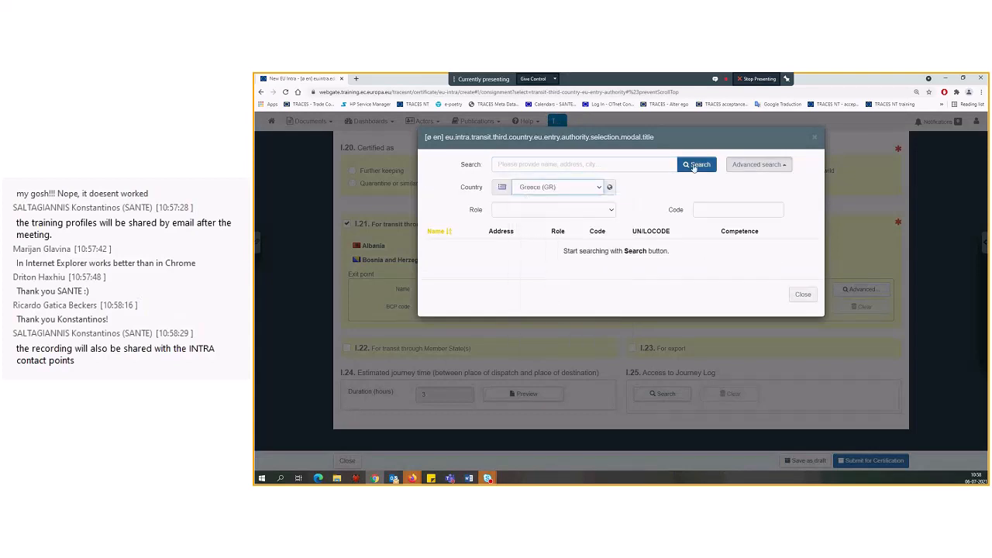
{"action": "left_click", "coordinate": [695, 166]}
{"action": "left_click", "coordinate": [796, 248]}
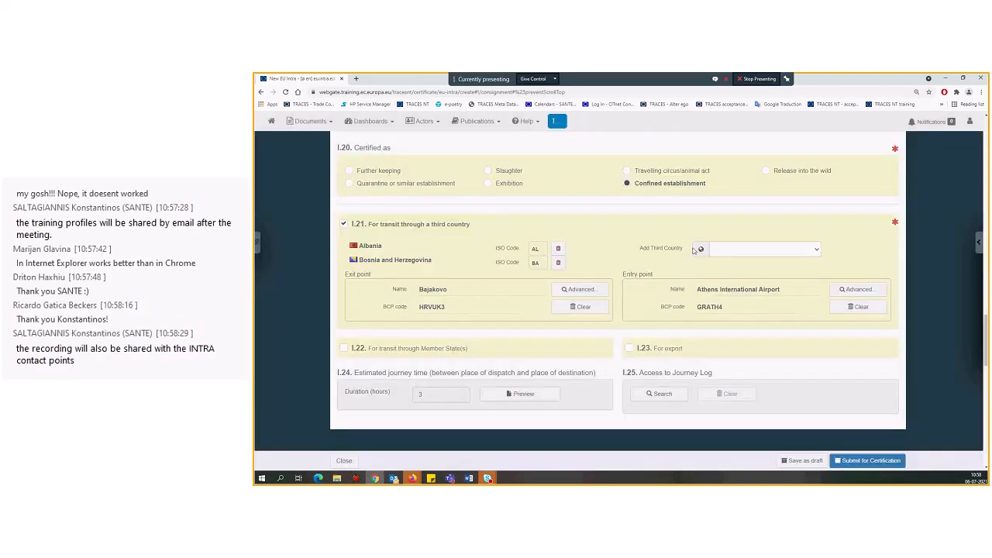
Disable transit through a third country in box I.21
{"action": "scroll", "coordinate": [486, 278], "scroll_direction": "down", "scroll_amount": 1}
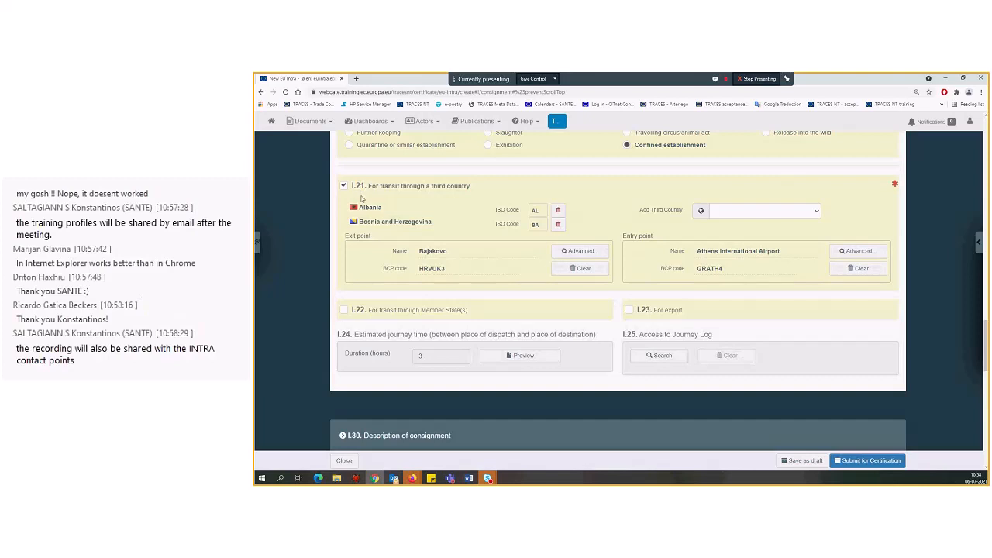
{"action": "left_click", "coordinate": [344, 188]}
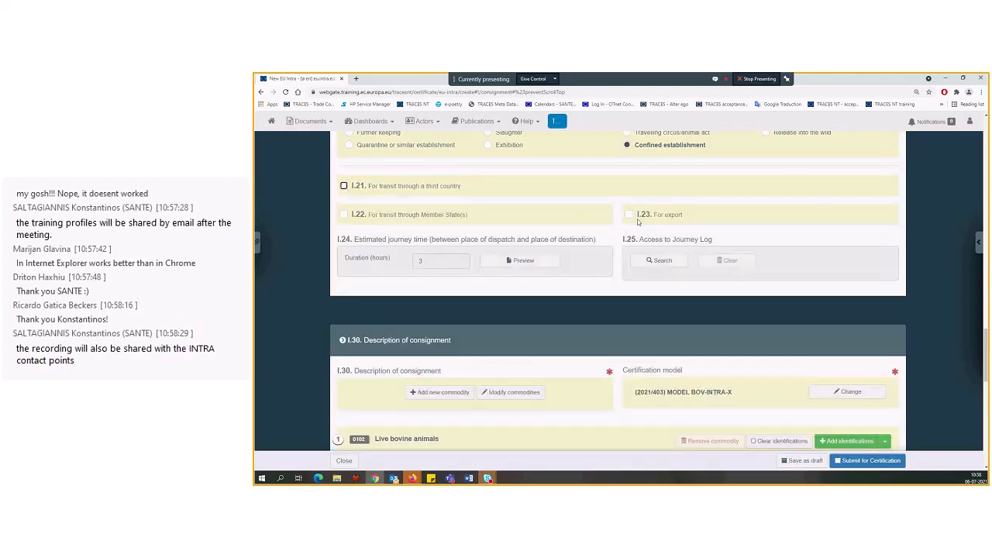
Enable export in box I.23 and set Argentina (AR) as the third country
{"action": "left_click", "coordinate": [628, 215]}
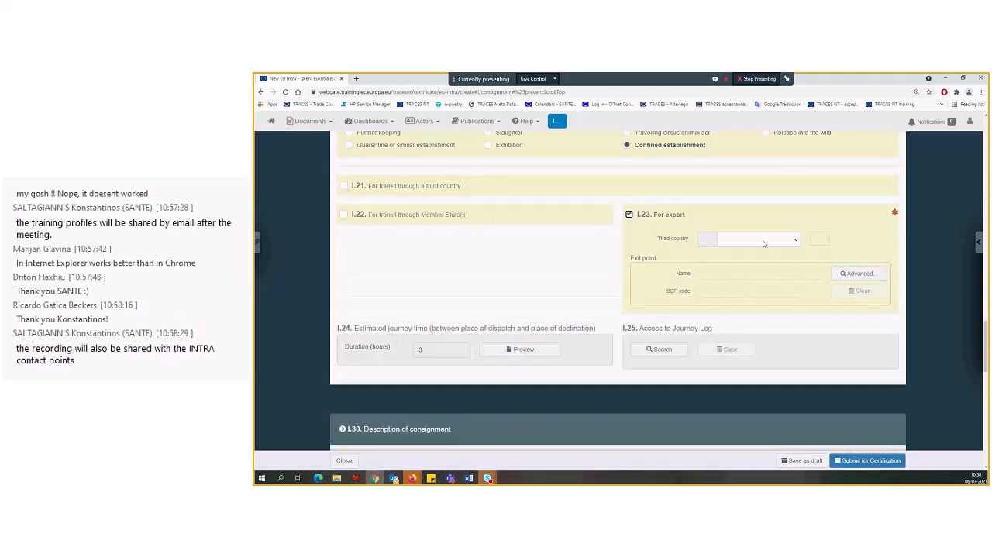
{"action": "left_click", "coordinate": [764, 242]}
{"action": "type", "text": "ar"}
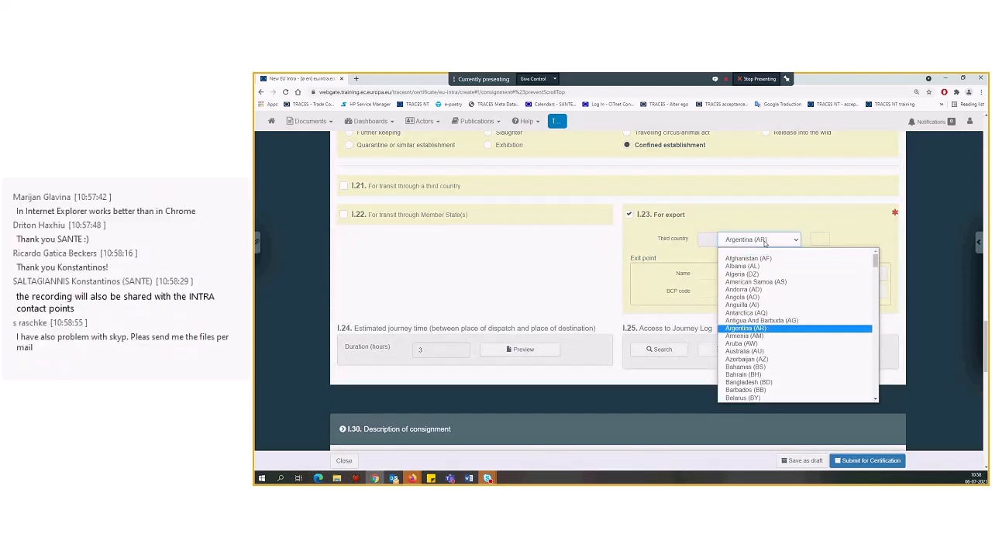
{"action": "key", "text": "Return"}
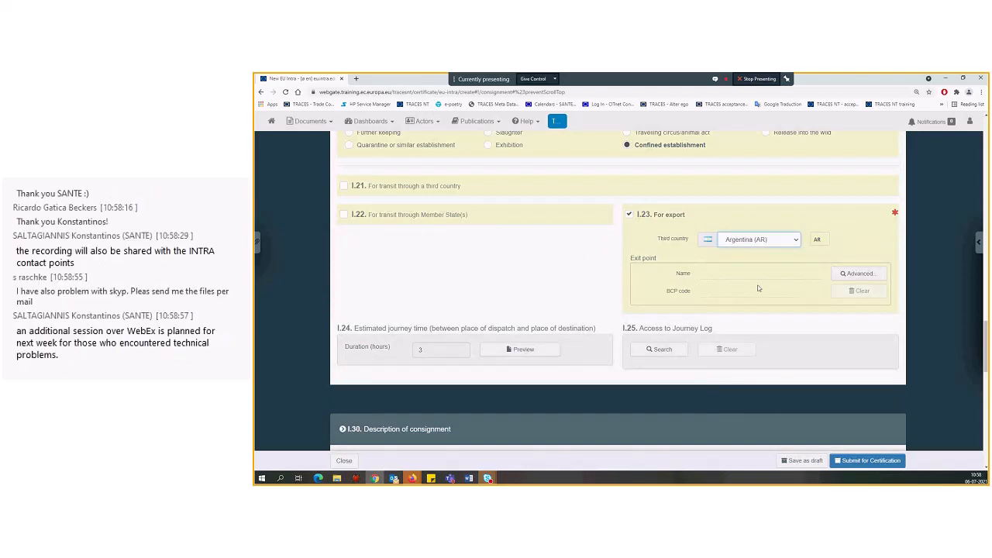
Search for "liege", select Liège Airport as the export exit point in box I.23, and disable the export option again
{"action": "left_click", "coordinate": [853, 276]}
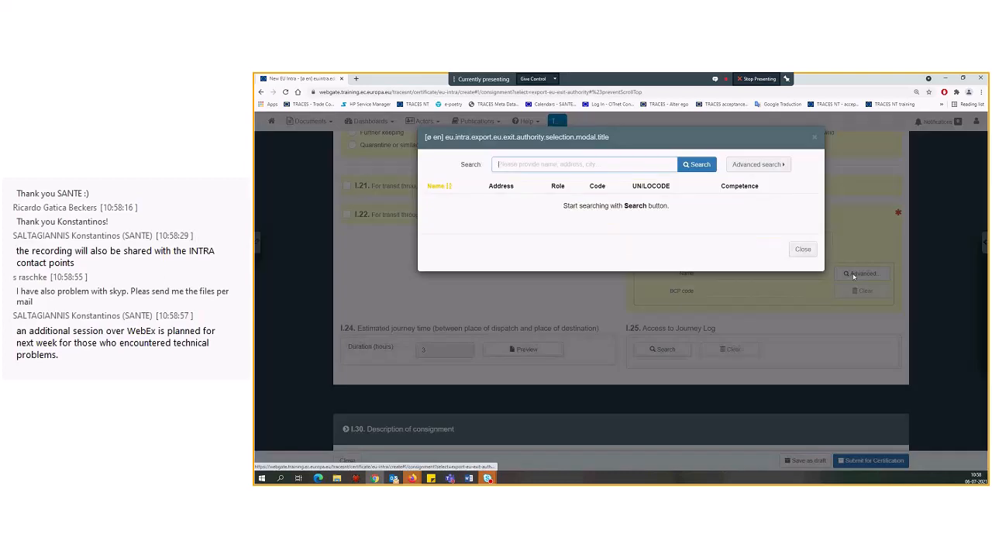
{"action": "left_click", "coordinate": [634, 165]}
{"action": "type", "text": "liege"}
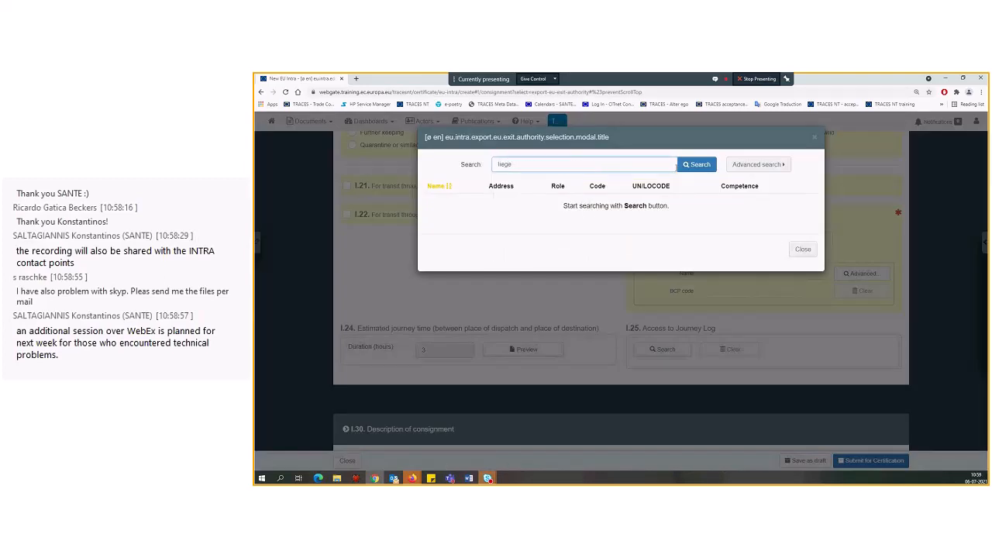
{"action": "left_click", "coordinate": [679, 164]}
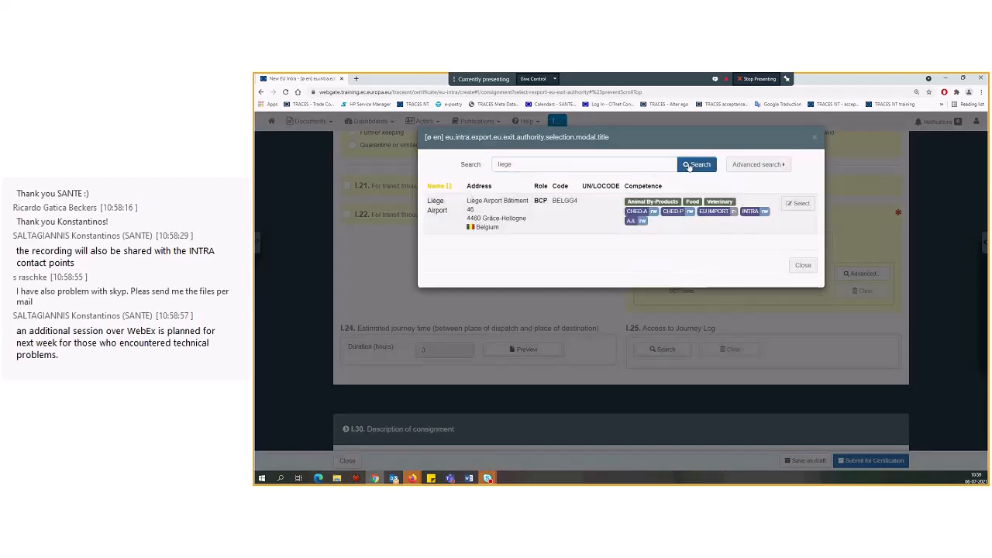
{"action": "left_click", "coordinate": [788, 203]}
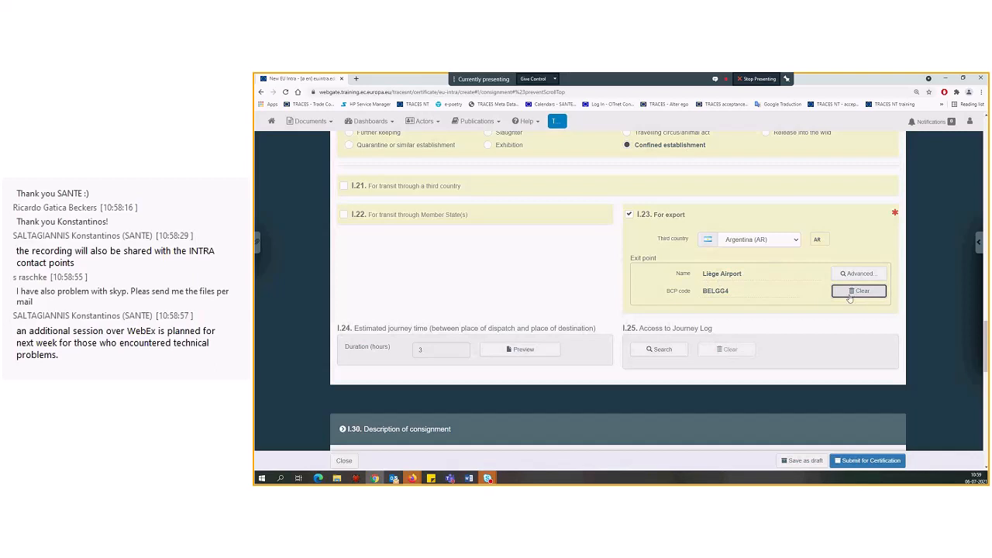
{"action": "left_click", "coordinate": [629, 216]}
Enable transit through Member States in box I.22 and add Luxembourg as the transit country
{"action": "left_click", "coordinate": [370, 220]}
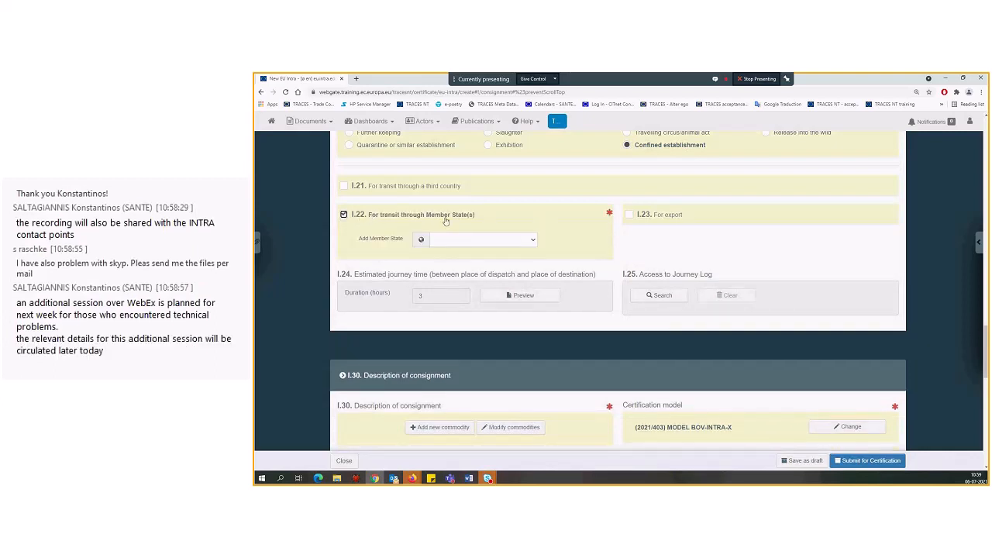
{"action": "left_click", "coordinate": [455, 243]}
{"action": "type", "text": "lu"}
{"action": "key", "text": "Return"}
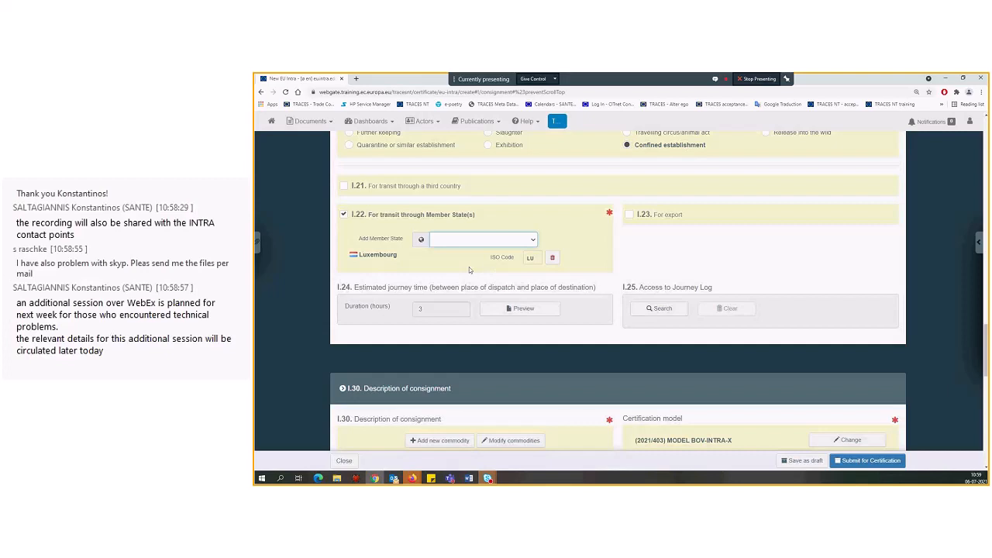
Expand the certificate's section shortcuts and use them to review the Traders and Transport sections
{"action": "scroll", "coordinate": [469, 267], "scroll_direction": "down", "scroll_amount": 1}
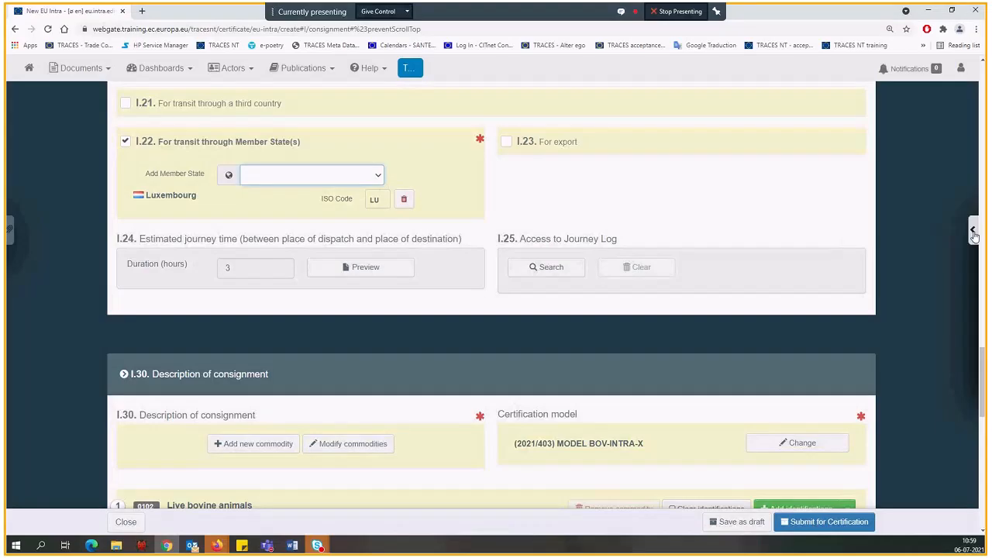
{"action": "left_click", "coordinate": [980, 243]}
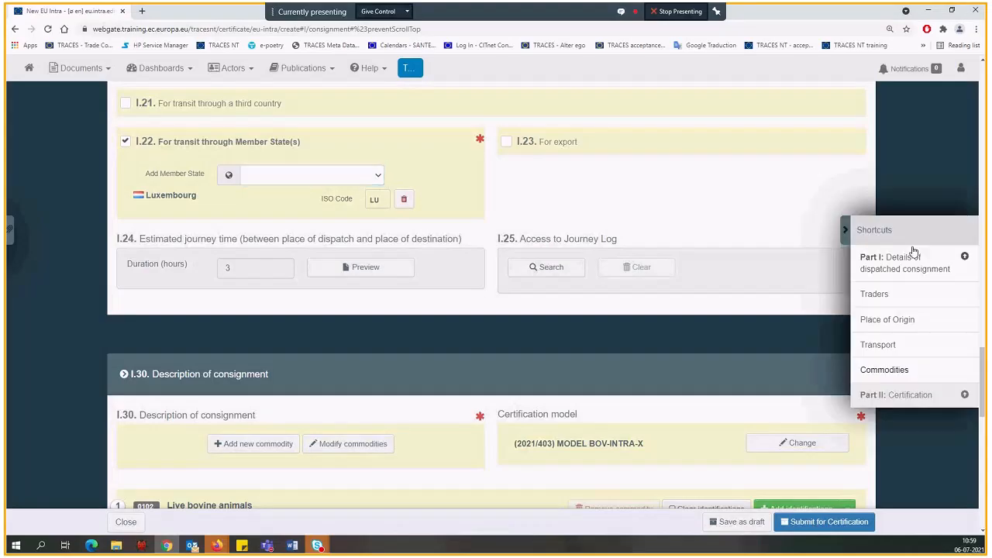
{"action": "left_click", "coordinate": [874, 295]}
{"action": "scroll", "coordinate": [224, 245], "scroll_direction": "down", "scroll_amount": 3}
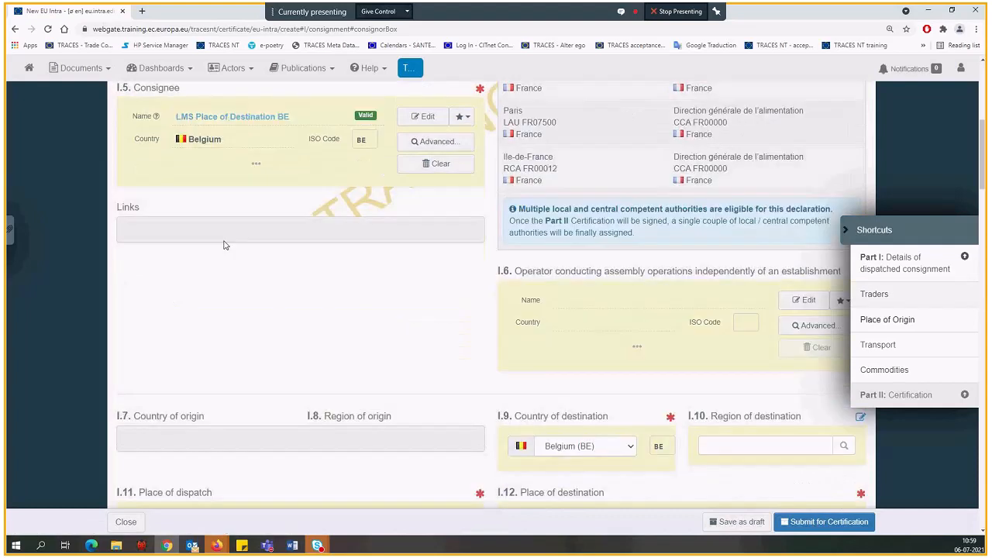
{"action": "scroll", "coordinate": [224, 245], "scroll_direction": "down", "scroll_amount": 3}
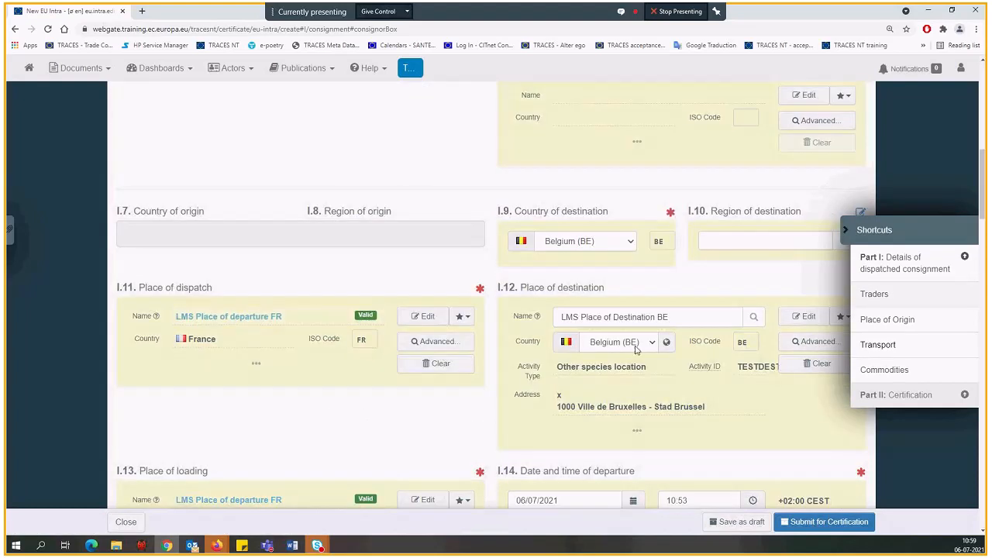
{"action": "left_click", "coordinate": [878, 345]}
{"action": "scroll", "coordinate": [302, 348], "scroll_direction": "down", "scroll_amount": 10}
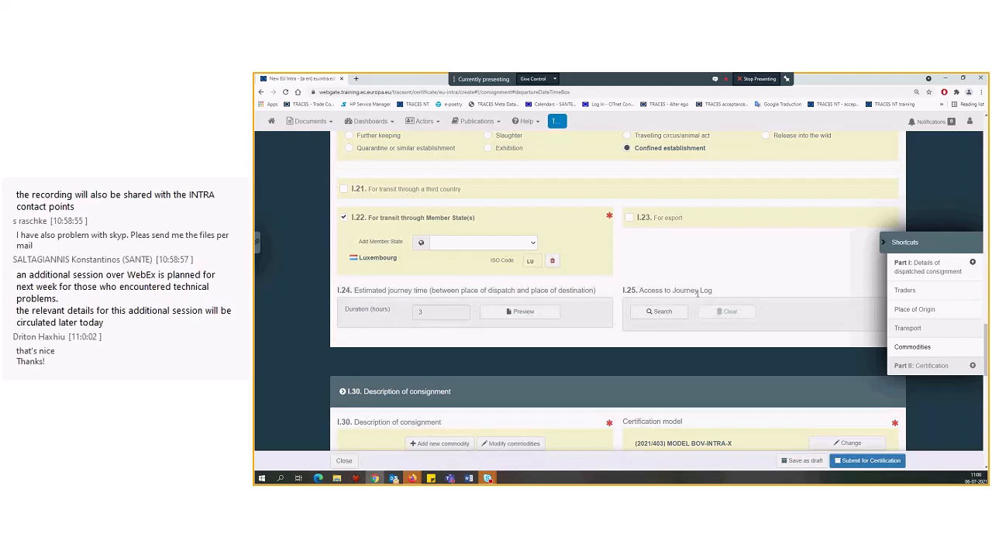
Search for the journey log in box I.25 and link AJL.FR.2021.0000011 to the certificate
{"action": "left_click", "coordinate": [670, 317]}
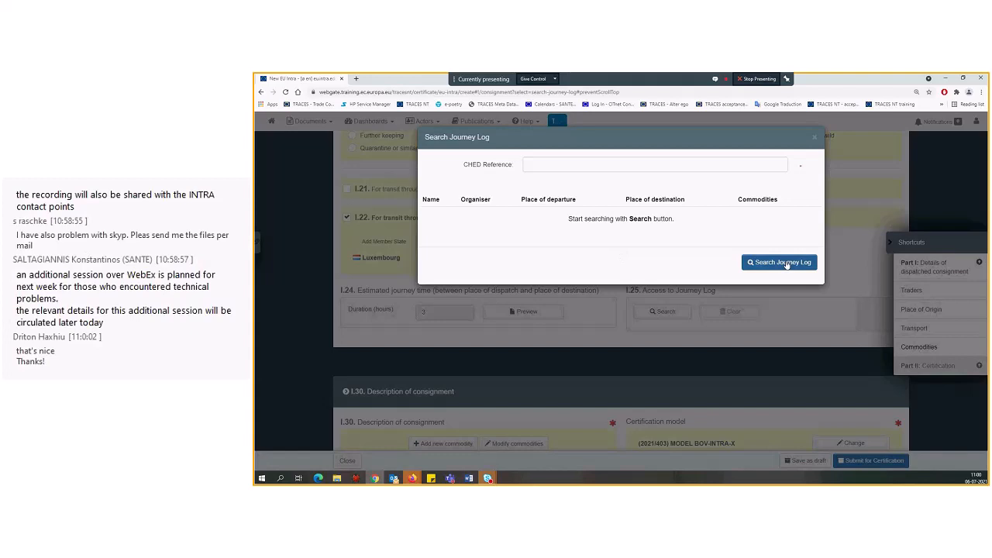
{"action": "left_click", "coordinate": [786, 264]}
{"action": "left_click", "coordinate": [631, 224]}
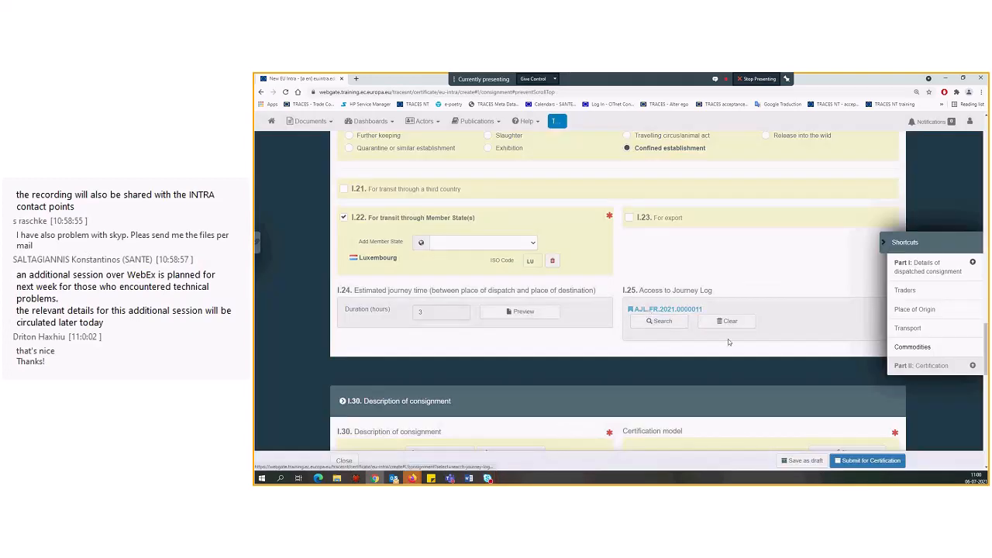
In box I.30, start adding a new commodity, examine the certificate models under 0102 Live bovine animals, and cancel the selection
{"action": "scroll", "coordinate": [728, 341], "scroll_direction": "down", "scroll_amount": 2}
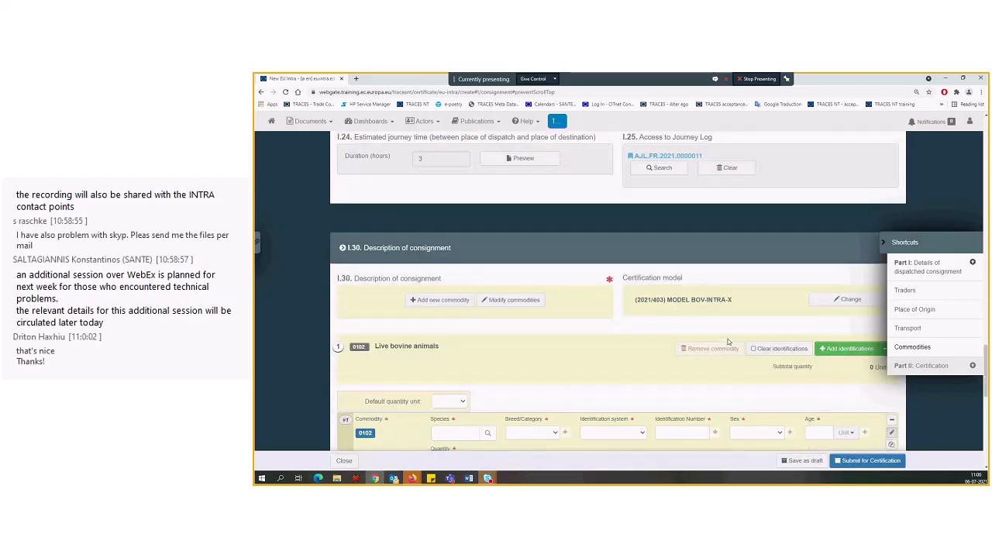
{"action": "scroll", "coordinate": [698, 326], "scroll_direction": "down", "scroll_amount": 1}
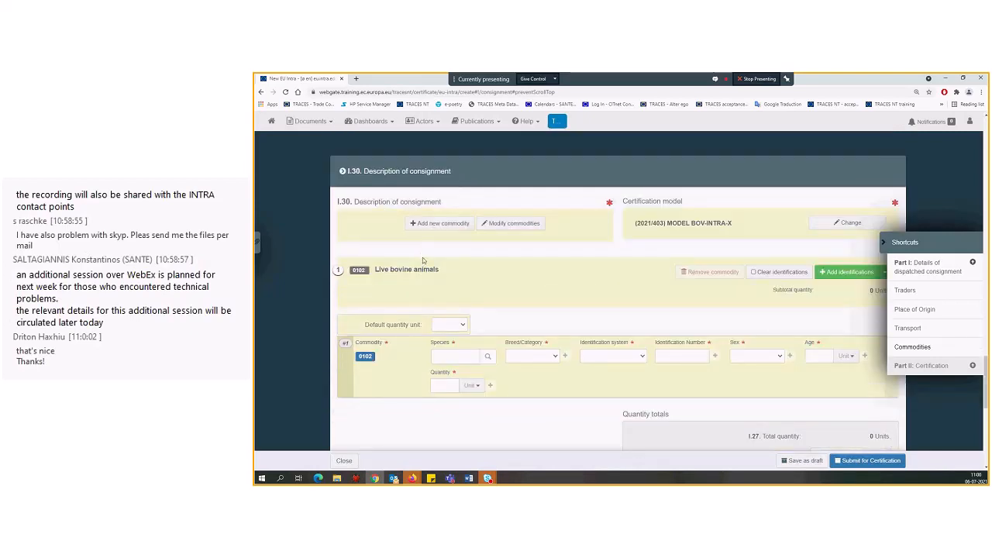
{"action": "scroll", "coordinate": [423, 259], "scroll_direction": "down", "scroll_amount": 2}
{"action": "scroll", "coordinate": [423, 258], "scroll_direction": "up", "scroll_amount": 2}
{"action": "left_click", "coordinate": [435, 226]}
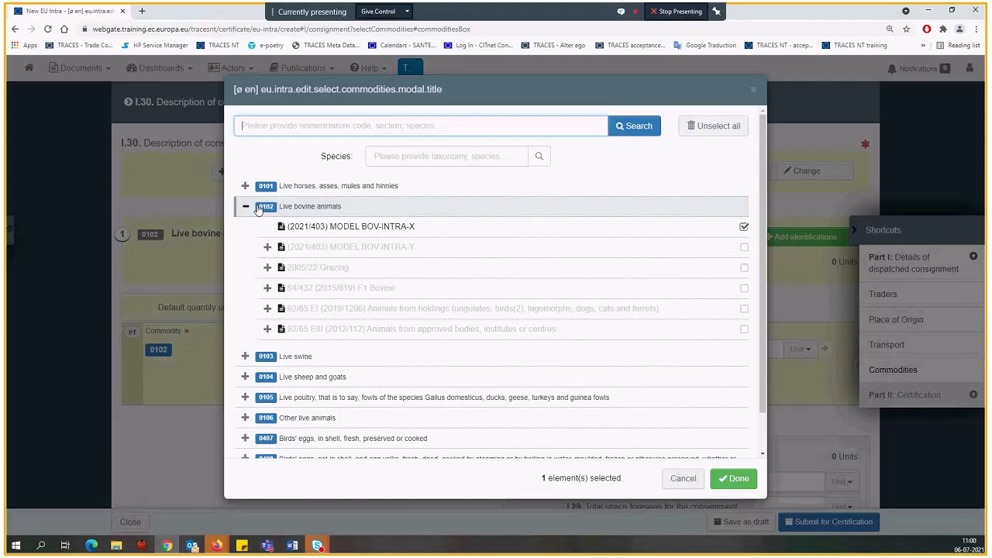
{"action": "right_click", "coordinate": [334, 229]}
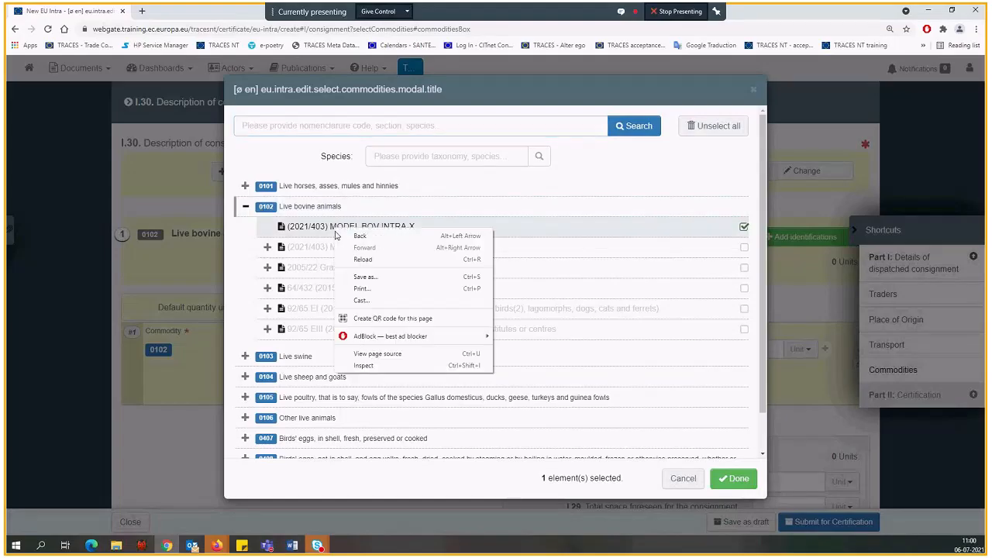
{"action": "left_click", "coordinate": [238, 233]}
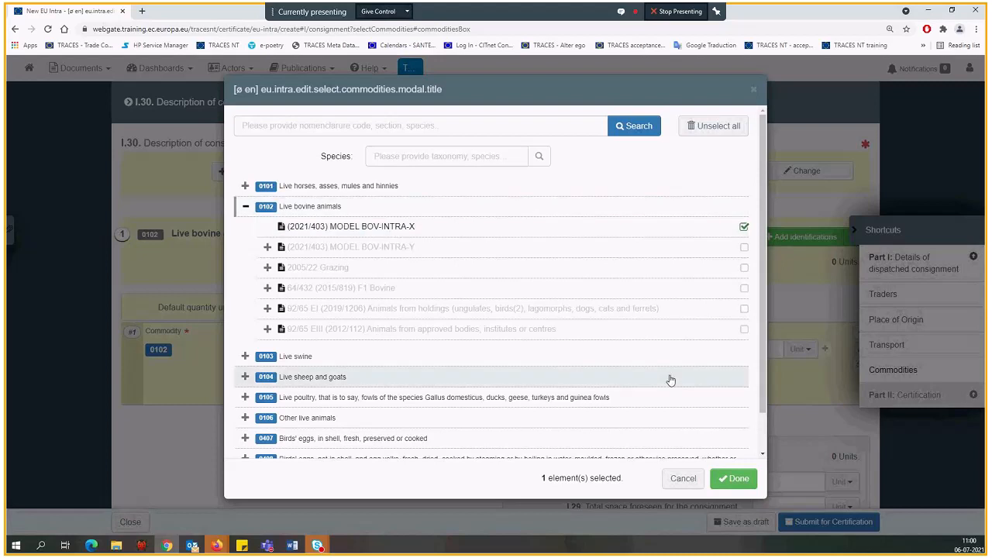
{"action": "left_click", "coordinate": [683, 478]}
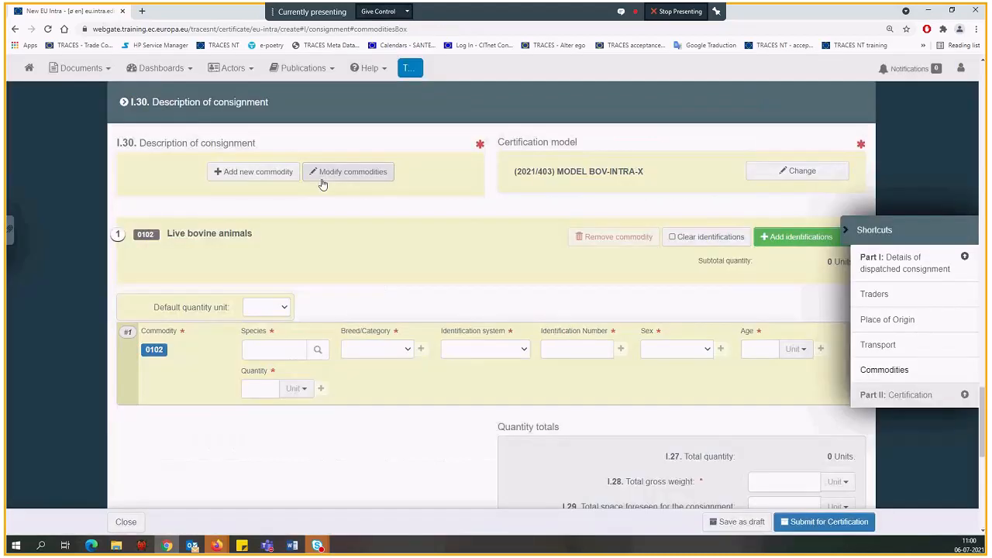
Try deselecting (2021/403) MODEL BOV-INTRA-X when modifying the commodities in box I.30, and cancel the selection
{"action": "left_click", "coordinate": [337, 181]}
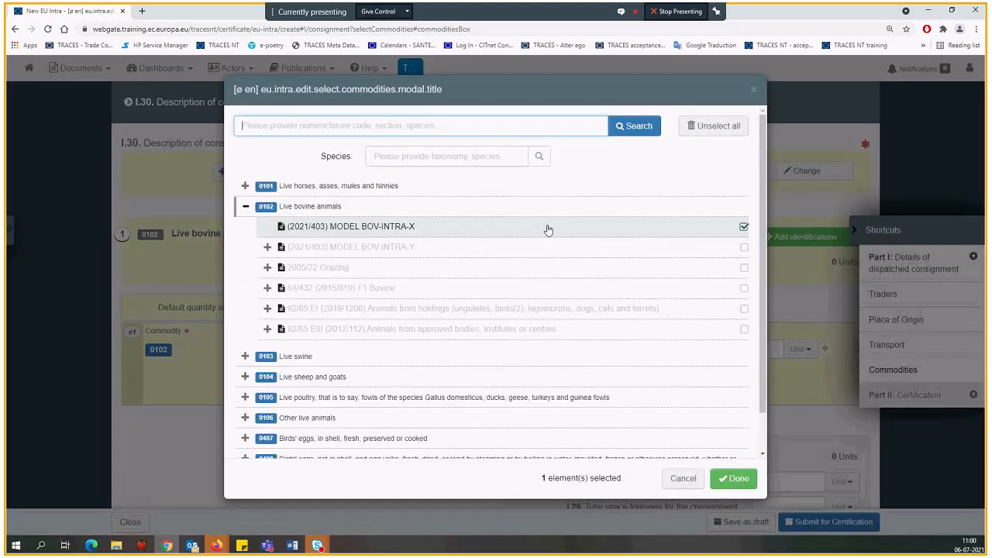
{"action": "left_click", "coordinate": [744, 229]}
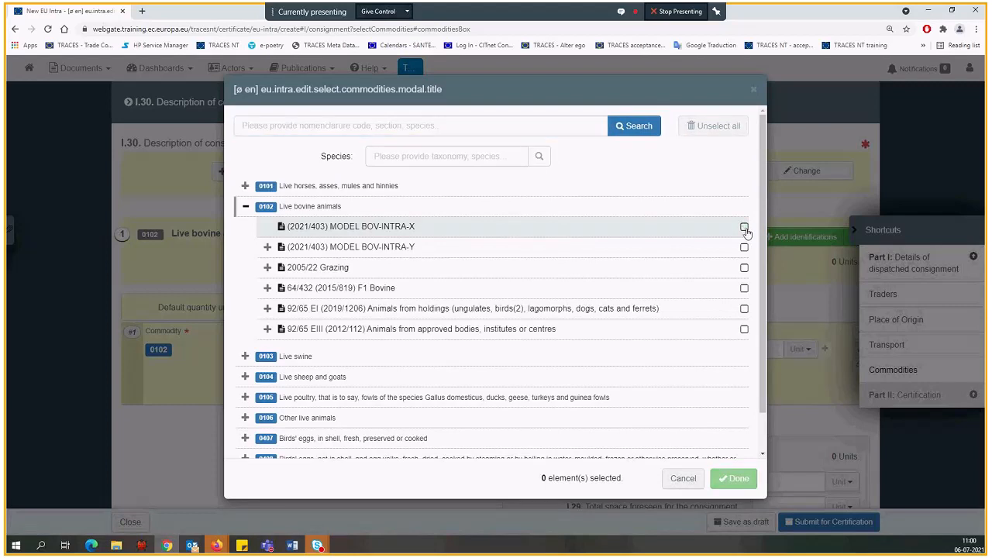
{"action": "left_click", "coordinate": [685, 476]}
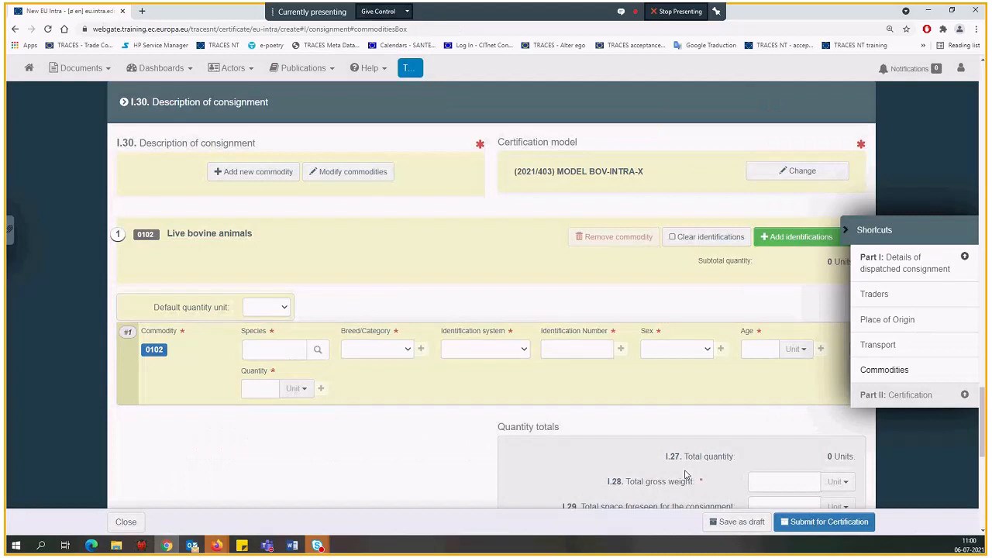
Try changing the certification model to 64/432 (2015/819) F1 Bovine, and cancel the change
{"action": "left_click", "coordinate": [782, 172]}
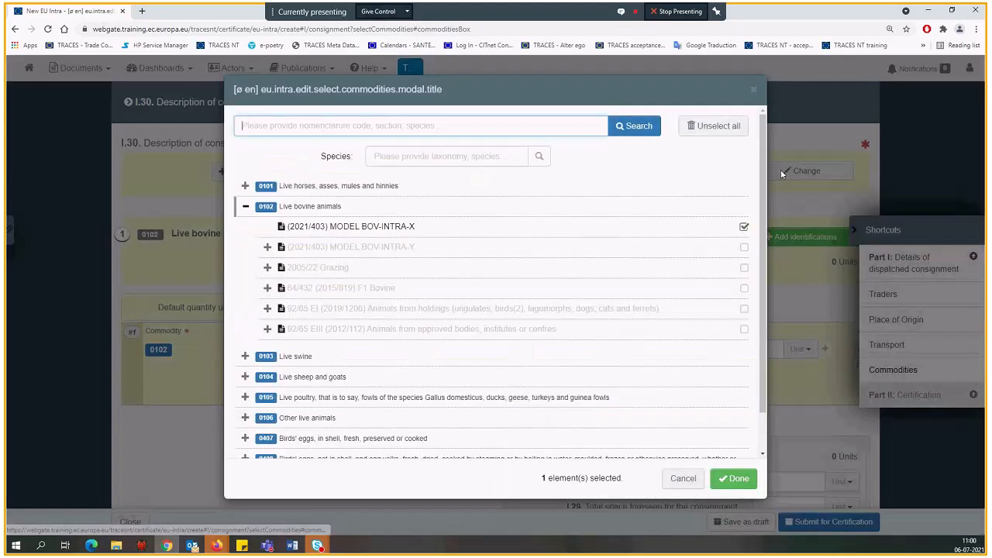
{"action": "left_click", "coordinate": [744, 226]}
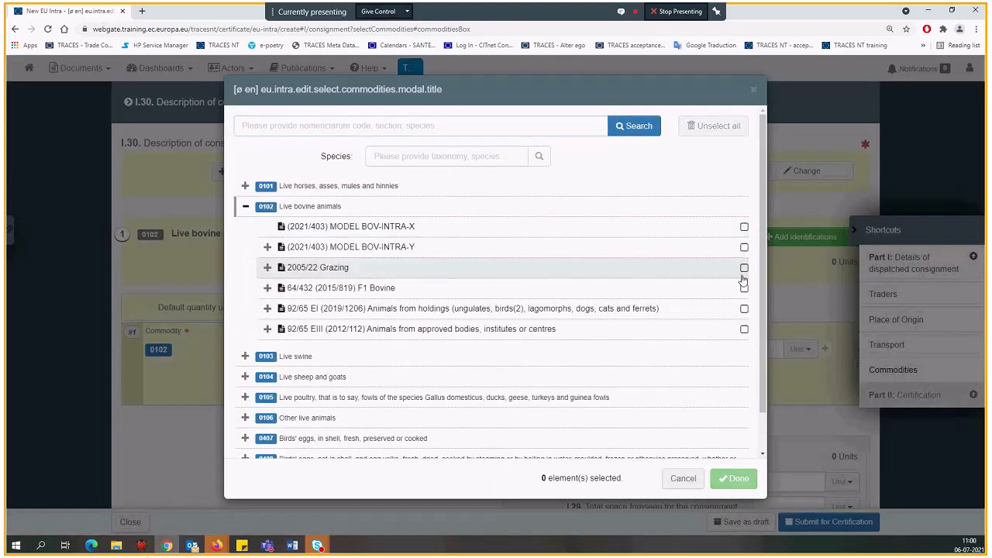
{"action": "left_click", "coordinate": [744, 289]}
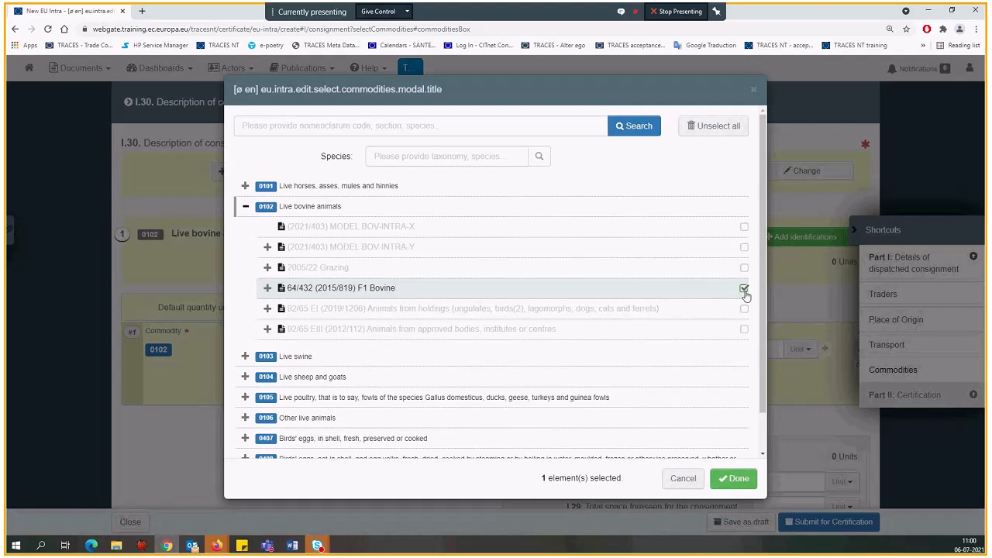
{"action": "left_click", "coordinate": [685, 478]}
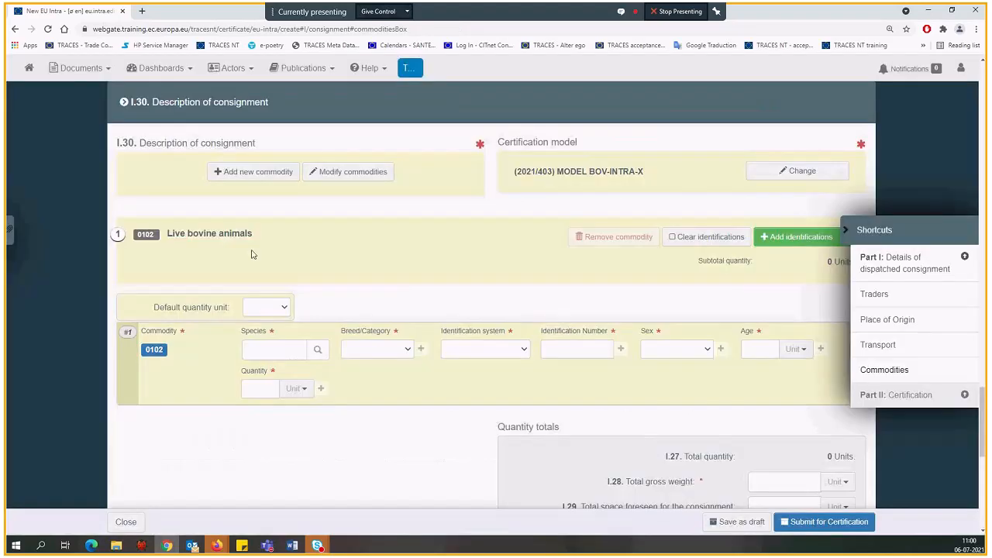
Clear the identifications of the live bovine animals, add one identification row again, and view the options for adding several
{"action": "scroll", "coordinate": [251, 254], "scroll_direction": "down", "scroll_amount": 1}
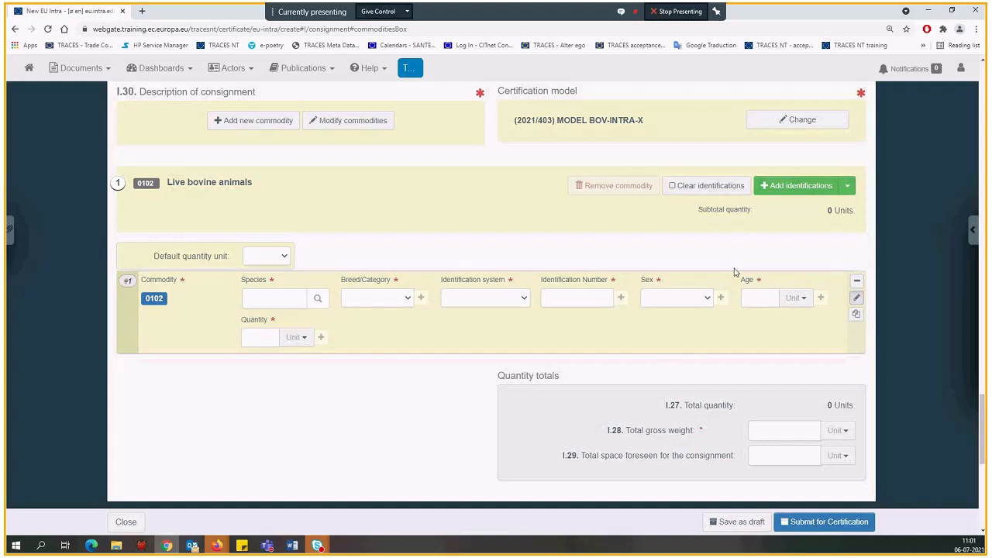
{"action": "left_click", "coordinate": [702, 193]}
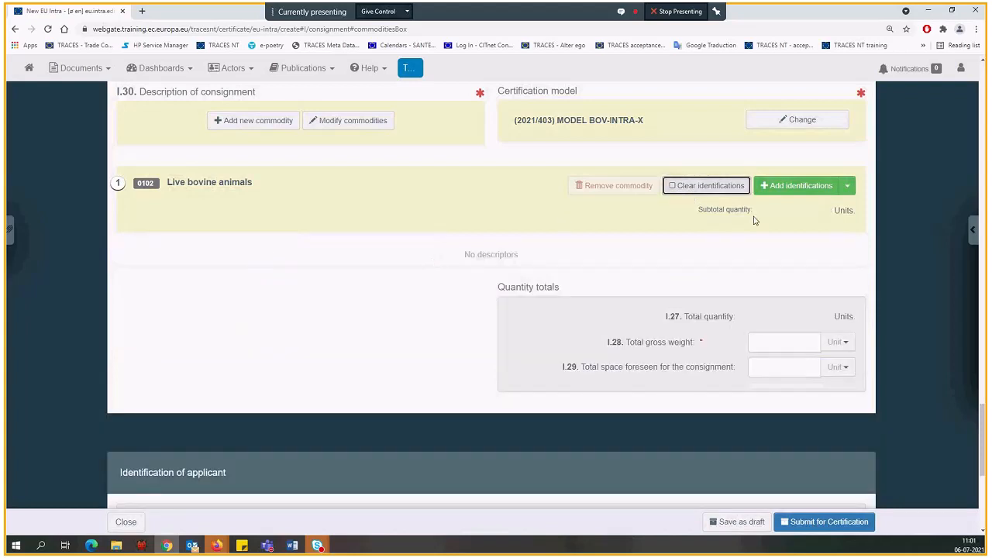
{"action": "left_click", "coordinate": [795, 193]}
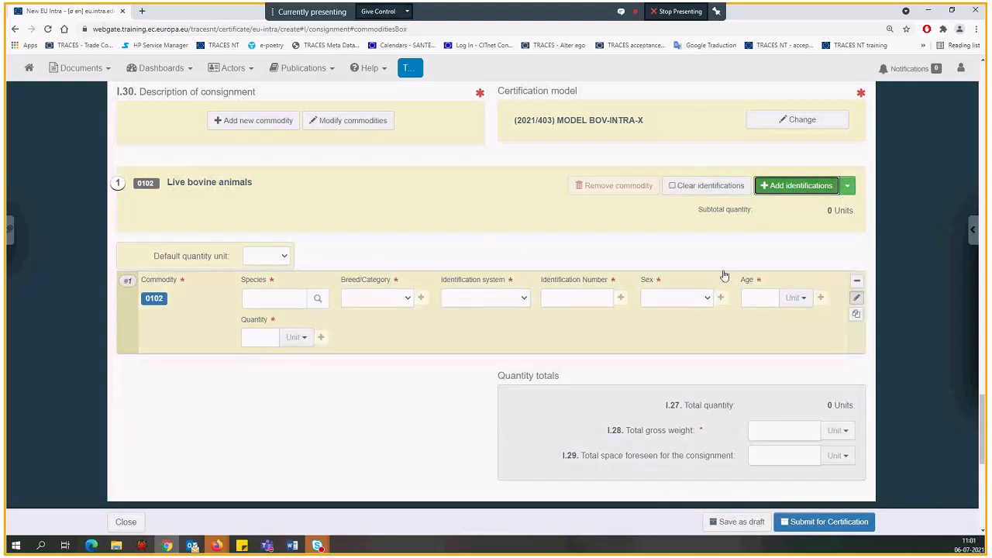
{"action": "left_click", "coordinate": [847, 185]}
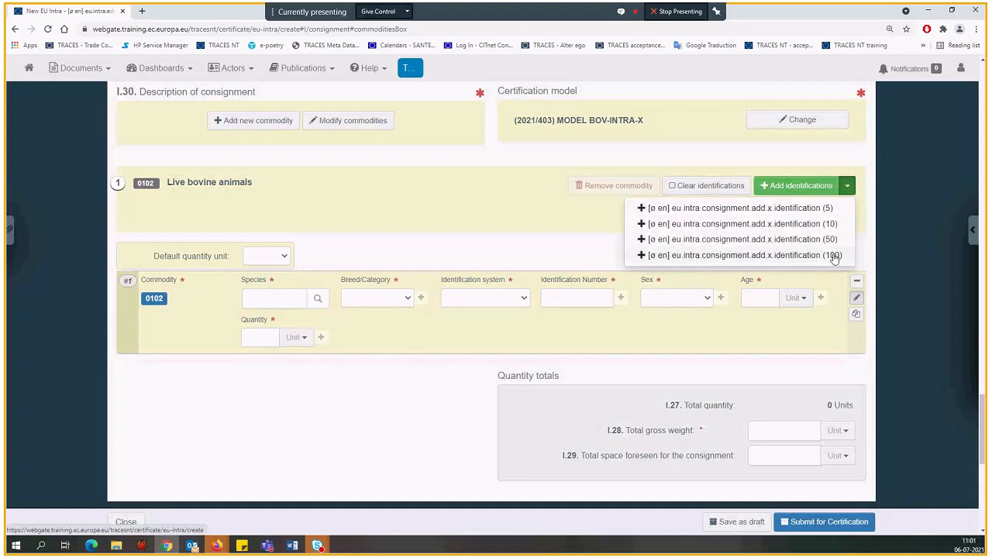
{"action": "left_click", "coordinate": [850, 191]}
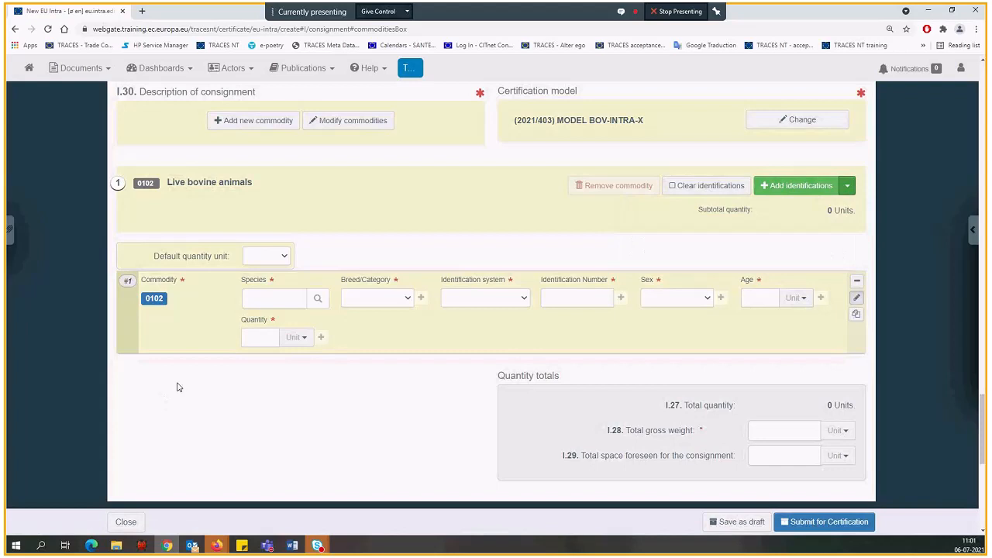
Set the default quantity unit for the live bovine animals to Units and check the unit choices for the row's quantity
{"action": "scroll", "coordinate": [176, 387], "scroll_direction": "down", "scroll_amount": 1}
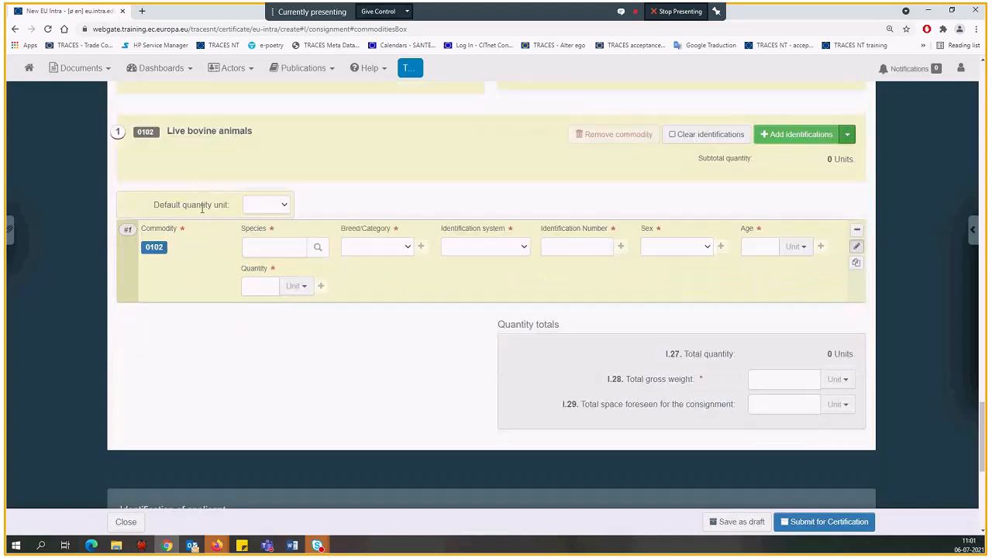
{"action": "left_click", "coordinate": [284, 206]}
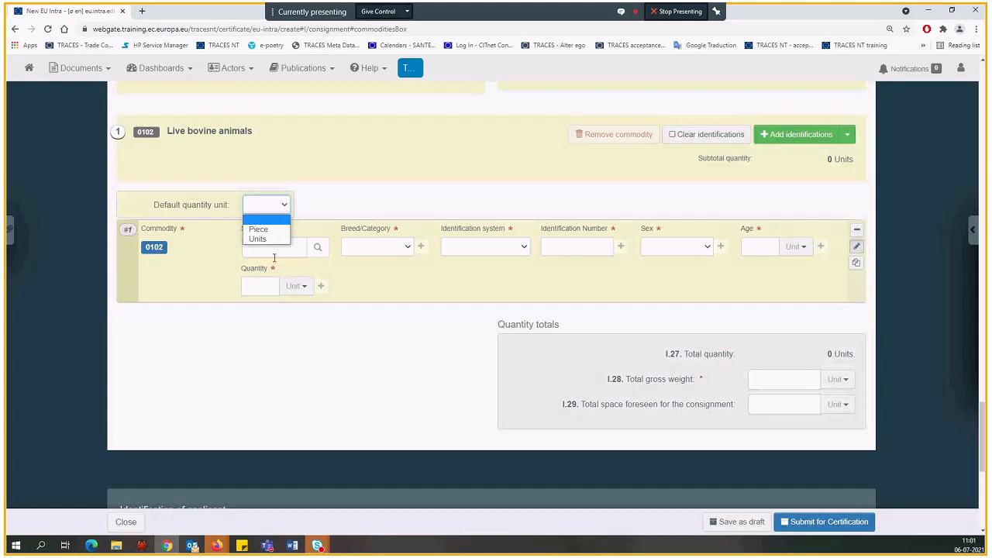
{"action": "left_click", "coordinate": [271, 240]}
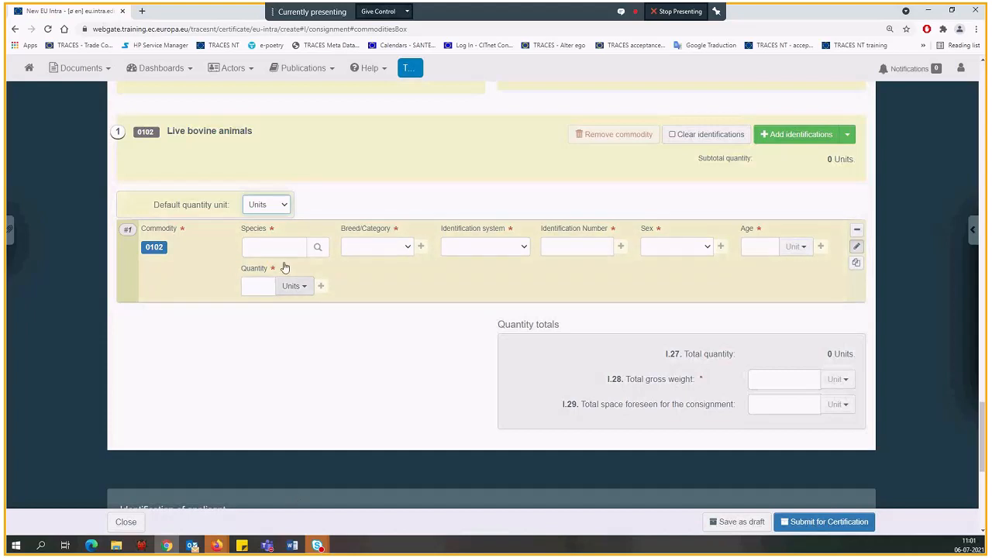
{"action": "left_click", "coordinate": [293, 292]}
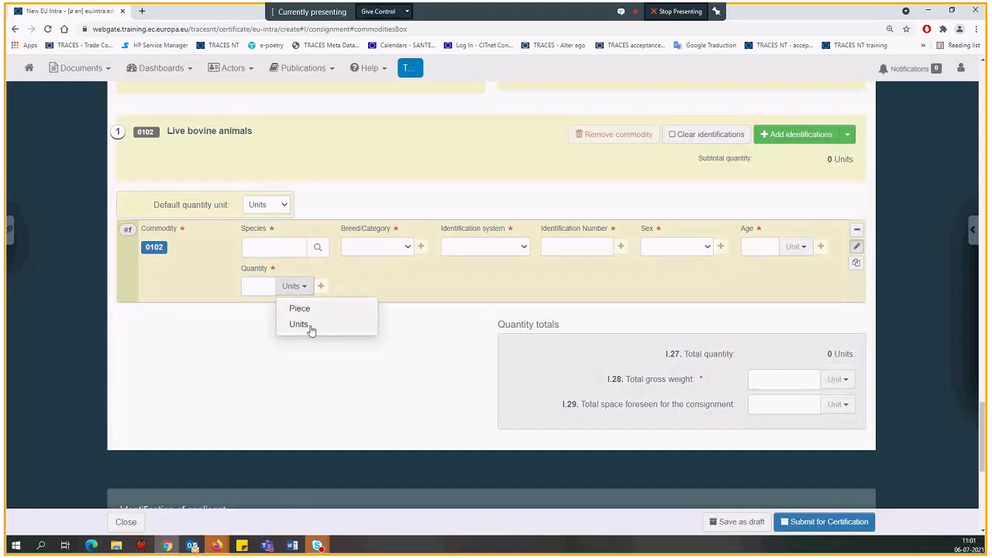
{"action": "left_click", "coordinate": [293, 286]}
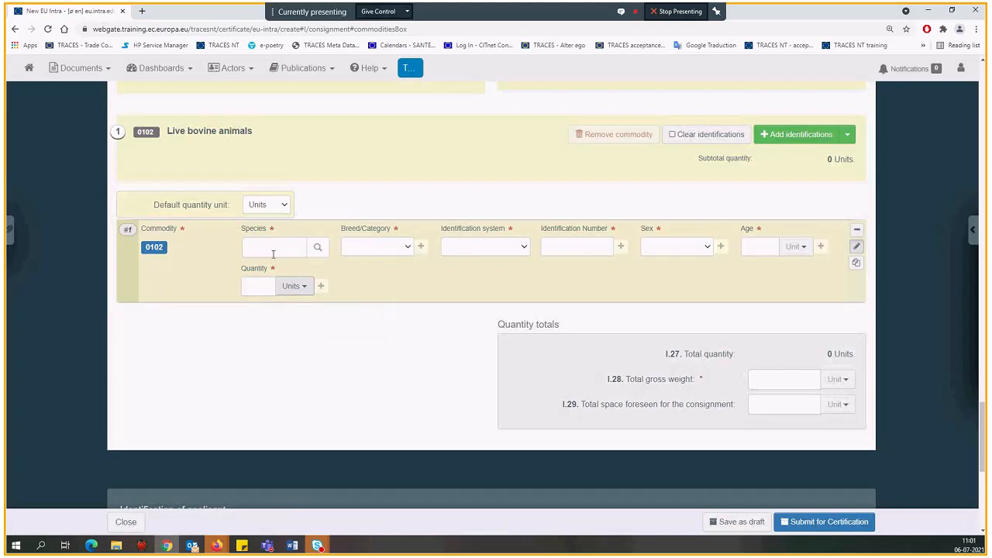
Set the first identification row's species to Bos taurus and its breed/category to Pure breed
{"action": "left_click", "coordinate": [271, 250]}
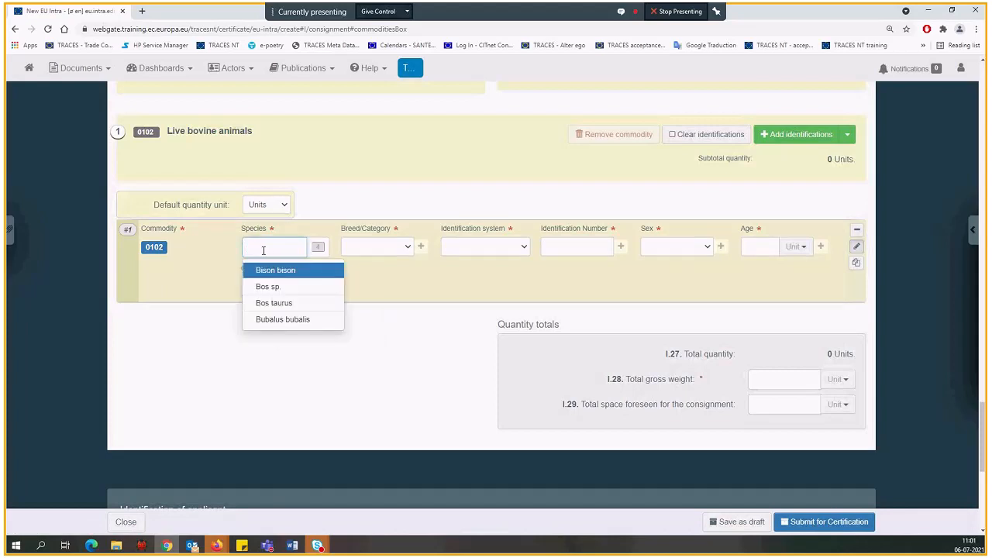
{"action": "left_click", "coordinate": [275, 303]}
{"action": "left_click", "coordinate": [379, 246]}
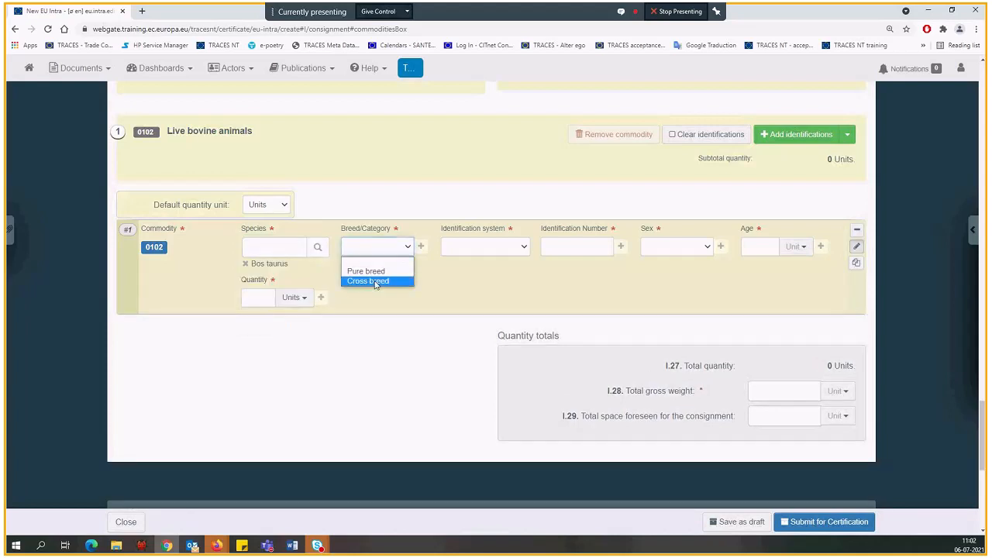
{"action": "left_click", "coordinate": [366, 271]}
Choose Neck-tag as the animal's identification system and enter fr123 as the identification number
{"action": "left_click", "coordinate": [485, 246]}
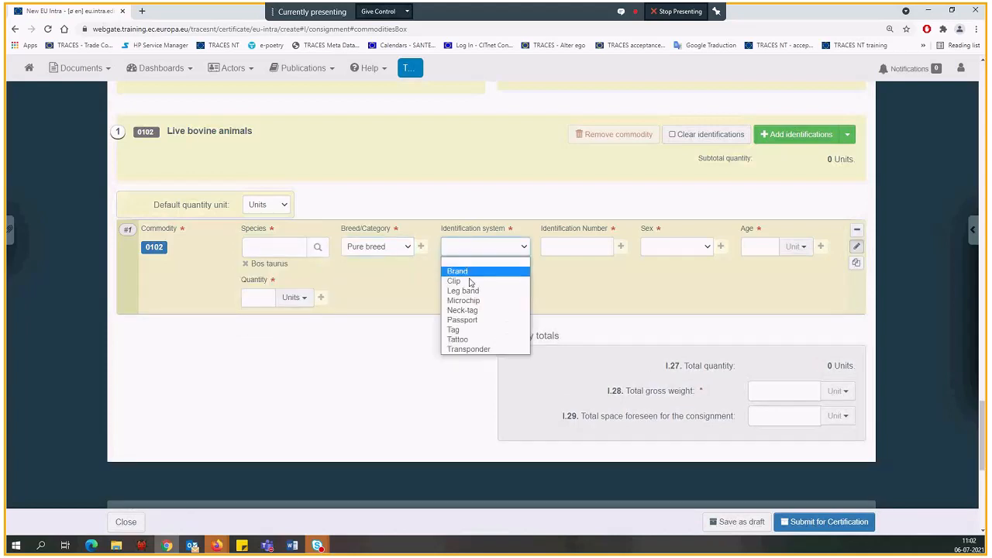
{"action": "left_click", "coordinate": [479, 310]}
{"action": "right_click", "coordinate": [477, 311]}
{"action": "left_click", "coordinate": [476, 299]}
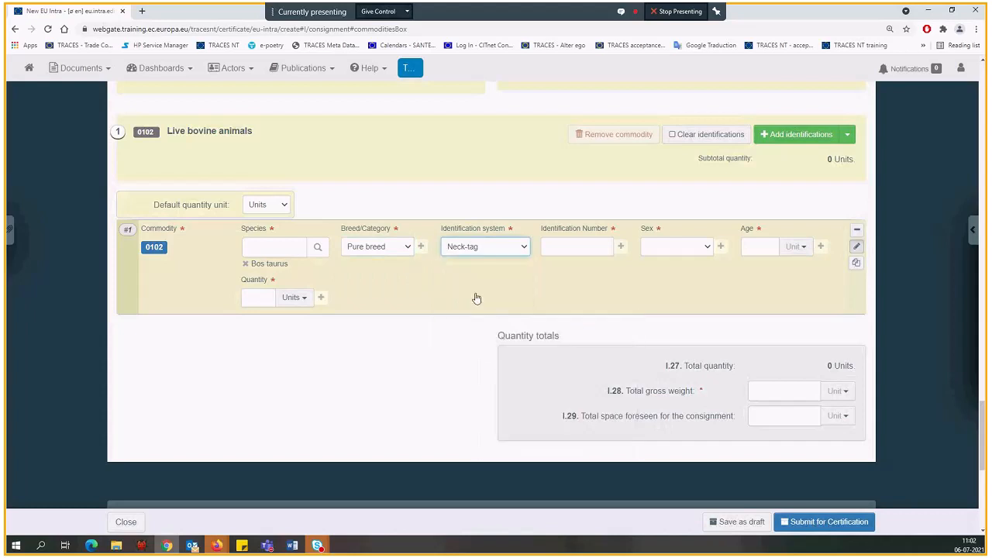
{"action": "left_click", "coordinate": [577, 248]}
{"action": "type", "text": "f"}
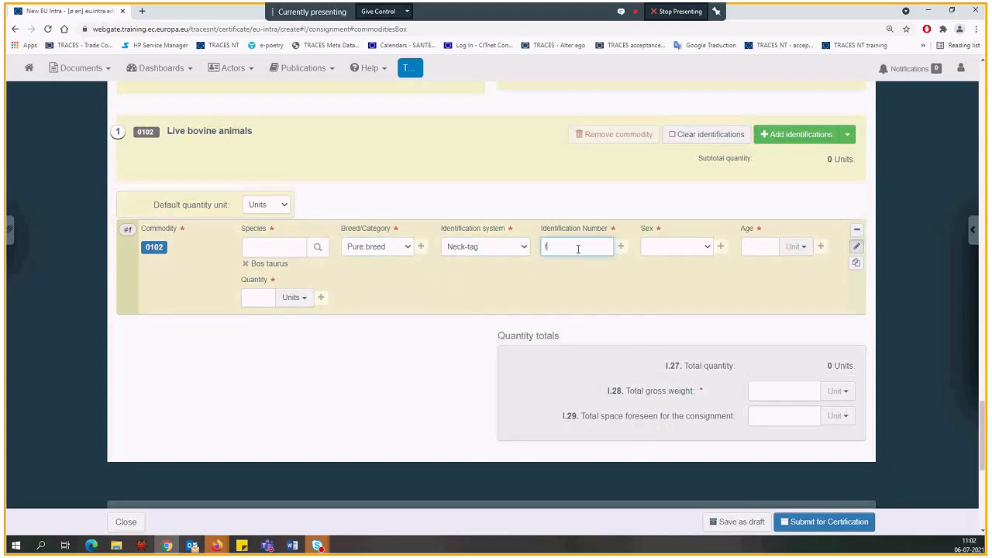
{"action": "type", "text": "r123"}
Set the animal's sex to Female and its age to 10 months
{"action": "left_click", "coordinate": [667, 247]}
{"action": "left_click", "coordinate": [668, 287]}
{"action": "left_click", "coordinate": [758, 245]}
{"action": "type", "text": "10"}
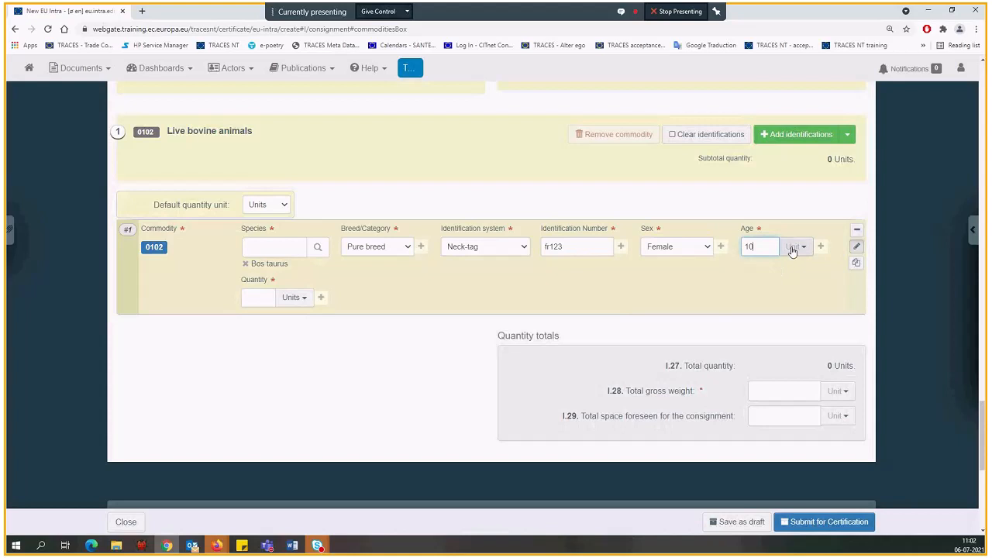
{"action": "left_click", "coordinate": [792, 248]}
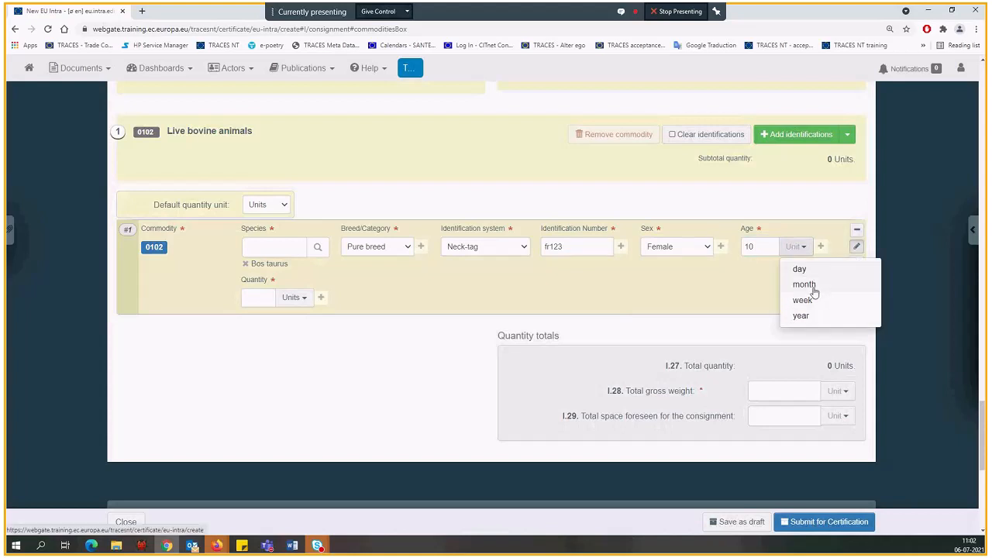
{"action": "left_click", "coordinate": [806, 286]}
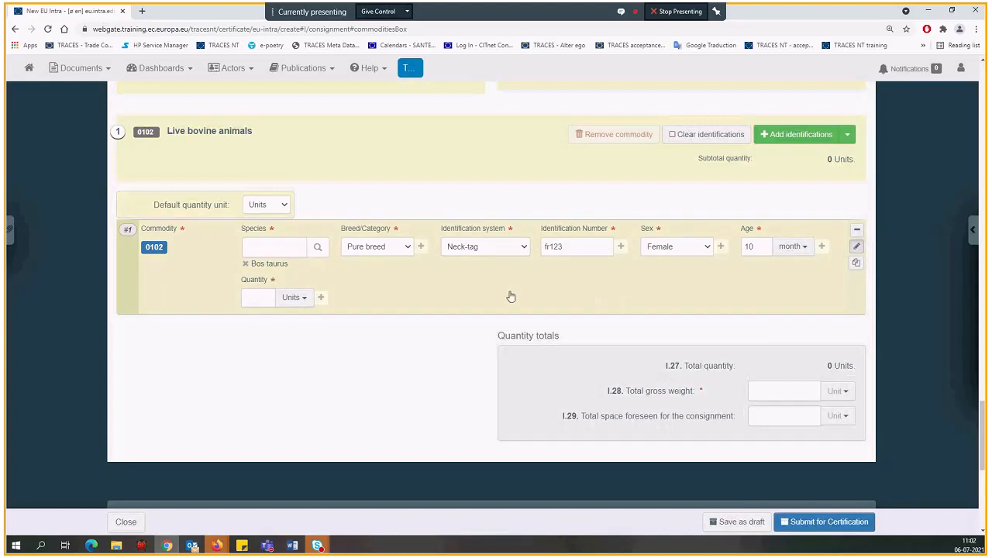
Enter a quantity of 10 units in the Bos taurus identification row
{"action": "left_click", "coordinate": [255, 297]}
{"action": "type", "text": "10"}
{"action": "left_click", "coordinate": [303, 366]}
Enter a total gross weight of 1000 kg in I.28 and a total foreseen space of 30 m2 in I.29
{"action": "scroll", "coordinate": [341, 341], "scroll_direction": "down", "scroll_amount": 1}
{"action": "scroll", "coordinate": [343, 342], "scroll_direction": "up", "scroll_amount": 1}
{"action": "left_click", "coordinate": [782, 392]}
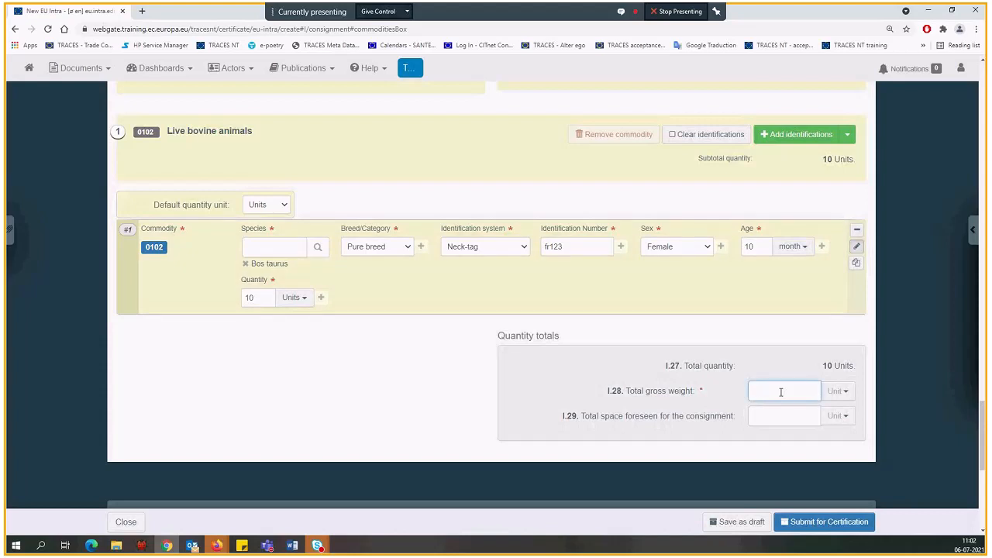
{"action": "type", "text": "1000"}
{"action": "left_click", "coordinate": [775, 415]}
{"action": "type", "text": "30"}
{"action": "left_click", "coordinate": [418, 415]}
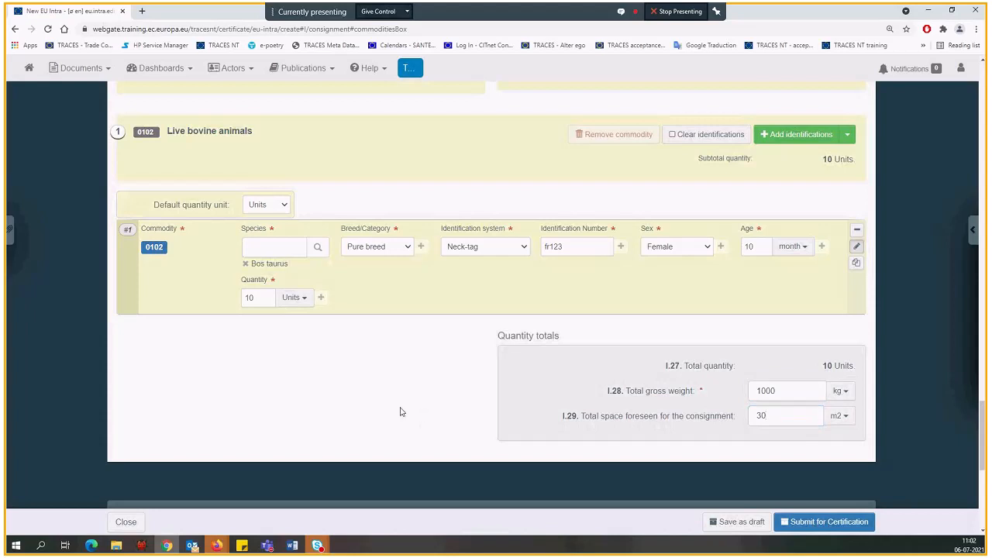
Review the completed consignment description and applicant section, and save the certificate as a draft
{"action": "scroll", "coordinate": [405, 387], "scroll_direction": "up", "scroll_amount": 1}
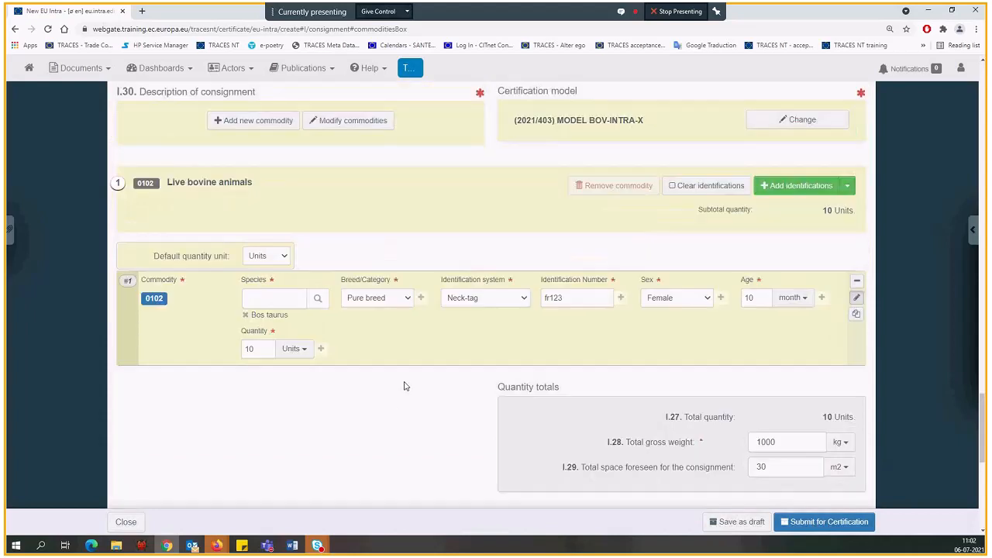
{"action": "scroll", "coordinate": [404, 386], "scroll_direction": "down", "scroll_amount": 3}
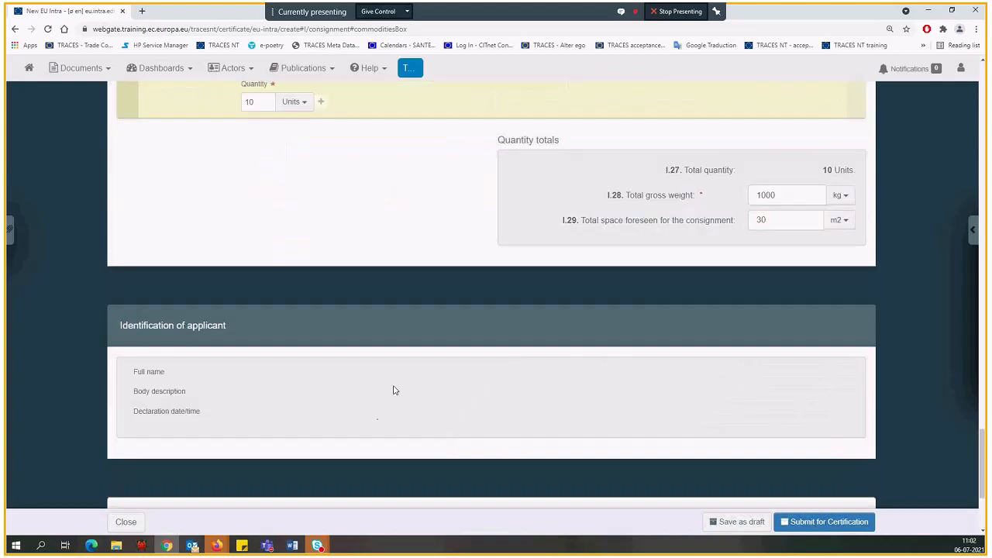
{"action": "scroll", "coordinate": [374, 391], "scroll_direction": "up", "scroll_amount": 3}
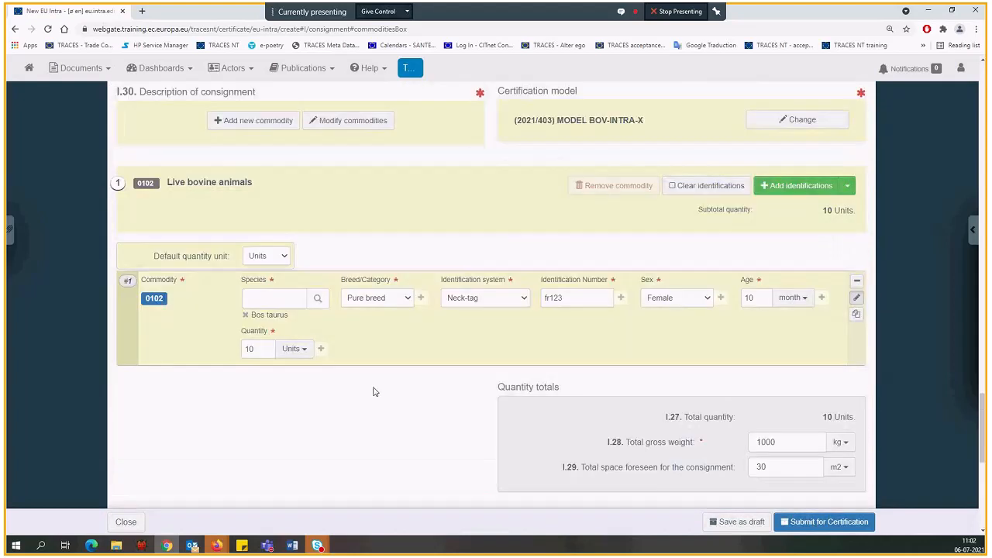
{"action": "left_click", "coordinate": [739, 523]}
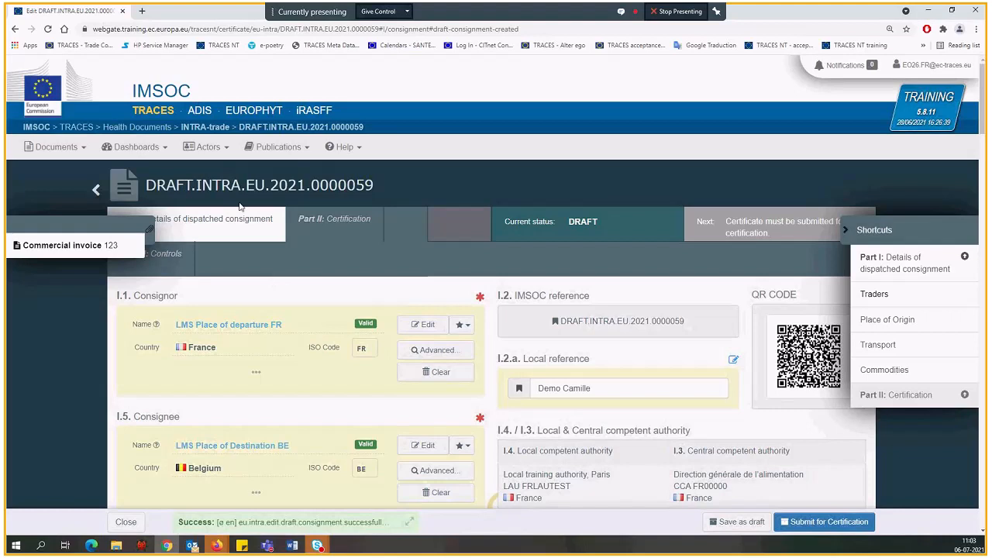
Examine the saved draft's reference number in the title and review the trader and place details of Part I
{"action": "left_click_drag", "start_coordinate": [147, 184], "coordinate": [373, 186]}
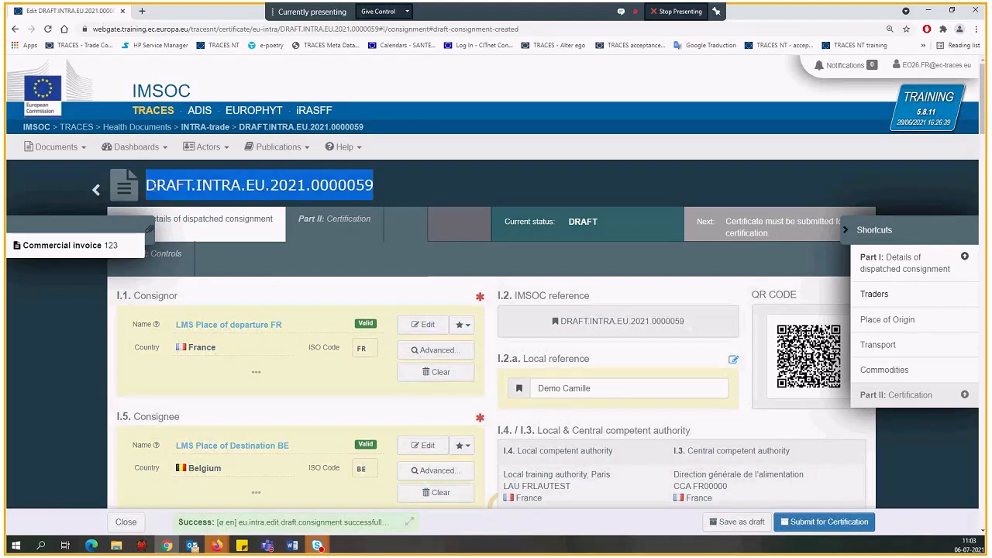
{"action": "left_click", "coordinate": [193, 186]}
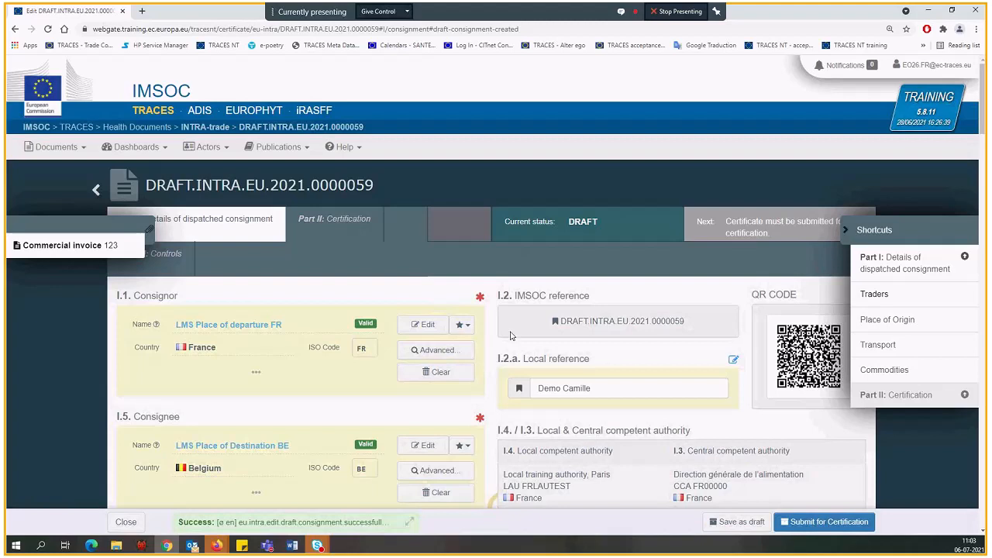
{"action": "scroll", "coordinate": [510, 335], "scroll_direction": "down", "scroll_amount": 3}
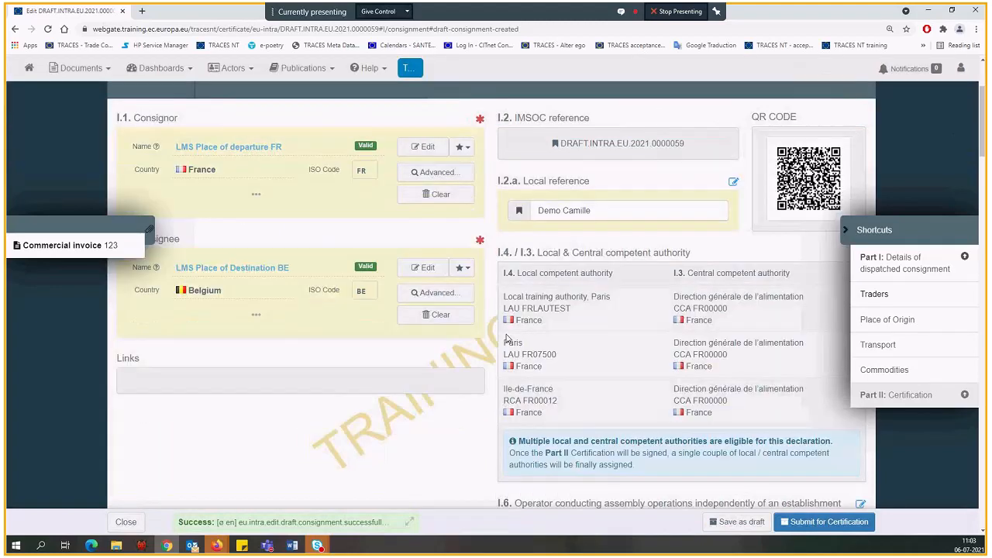
{"action": "scroll", "coordinate": [435, 302], "scroll_direction": "down", "scroll_amount": 1}
{"action": "scroll", "coordinate": [357, 271], "scroll_direction": "down", "scroll_amount": 5}
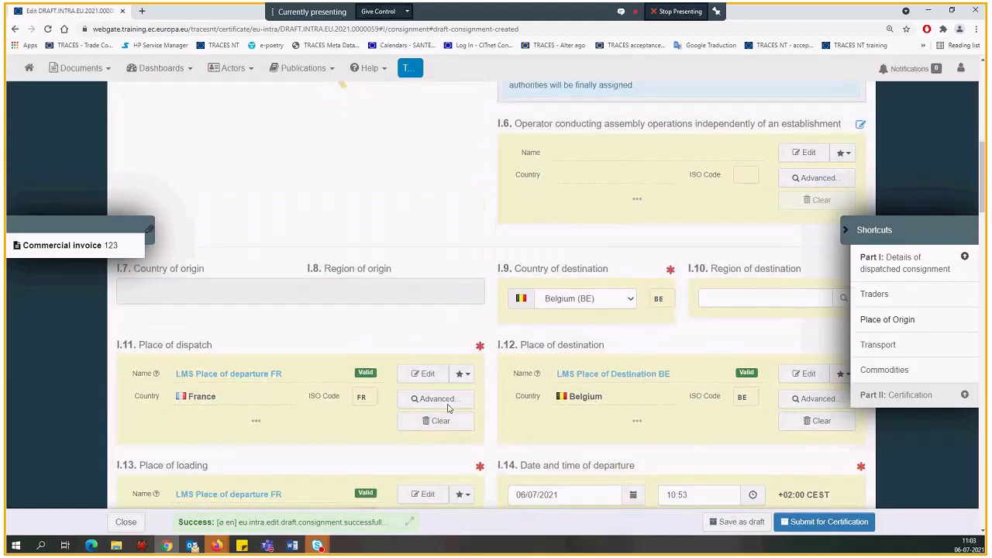
Review the draft's transport and commodity details and try to submit the certificate for certification
{"action": "scroll", "coordinate": [448, 409], "scroll_direction": "down", "scroll_amount": 4}
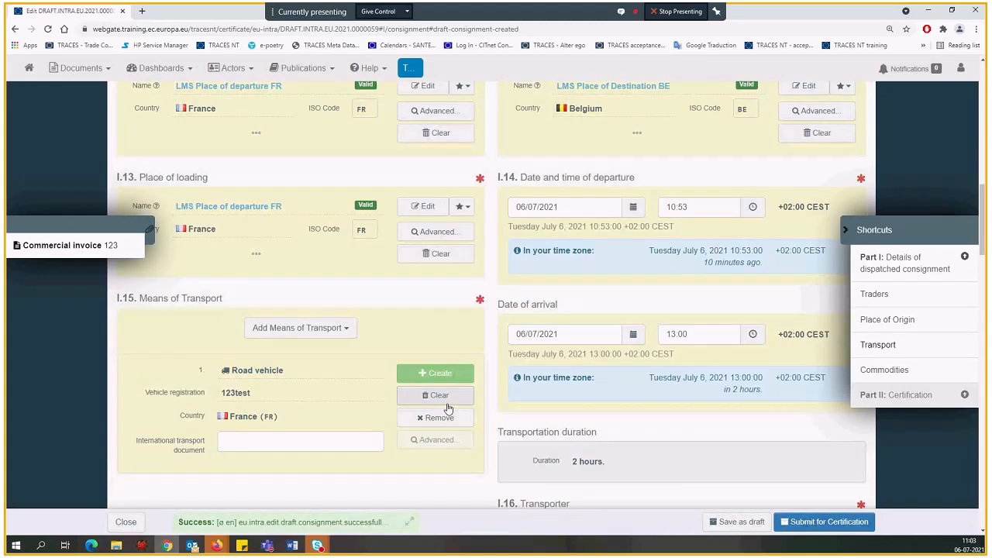
{"action": "scroll", "coordinate": [449, 411], "scroll_direction": "down", "scroll_amount": 15}
{"action": "scroll", "coordinate": [452, 413], "scroll_direction": "down", "scroll_amount": 5}
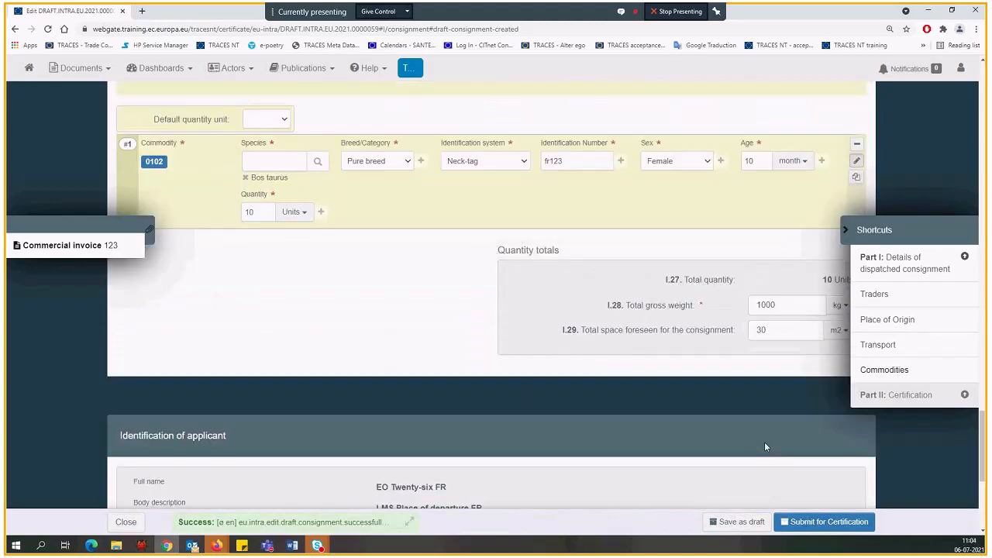
{"action": "left_click", "coordinate": [822, 522]}
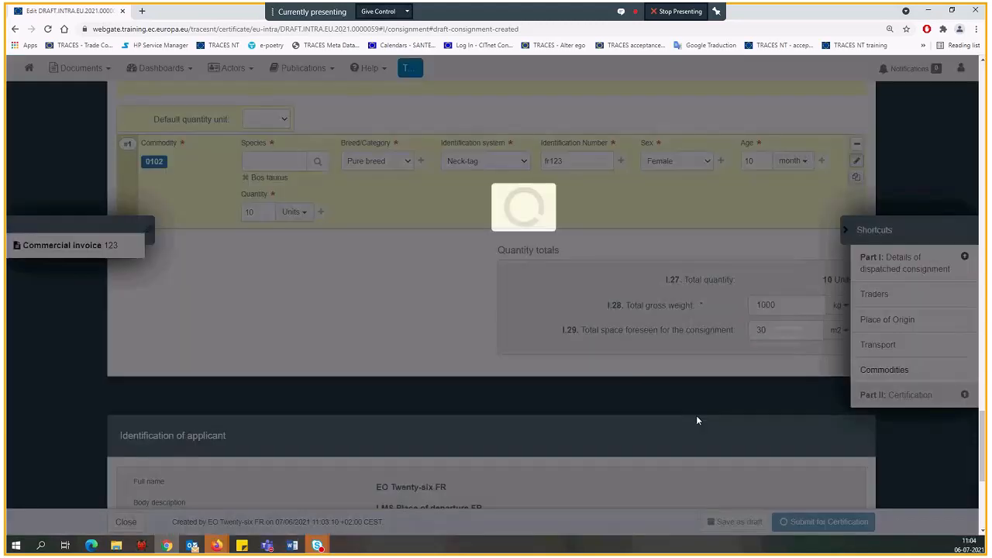
Go to the I.19 container number error, remove the row with container "test" and seal "123", and resubmit the certificate for certification
{"action": "left_click", "coordinate": [407, 525]}
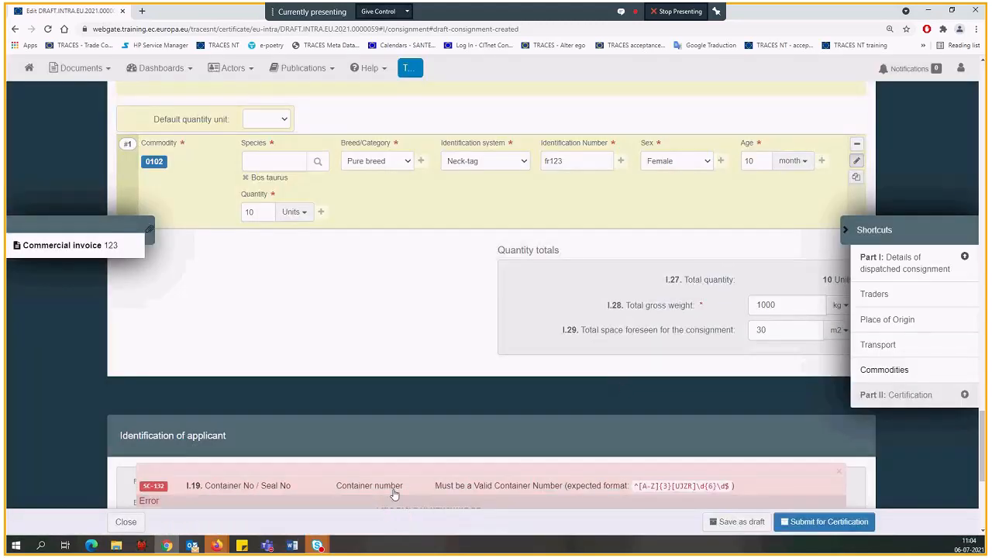
{"action": "left_click", "coordinate": [394, 490]}
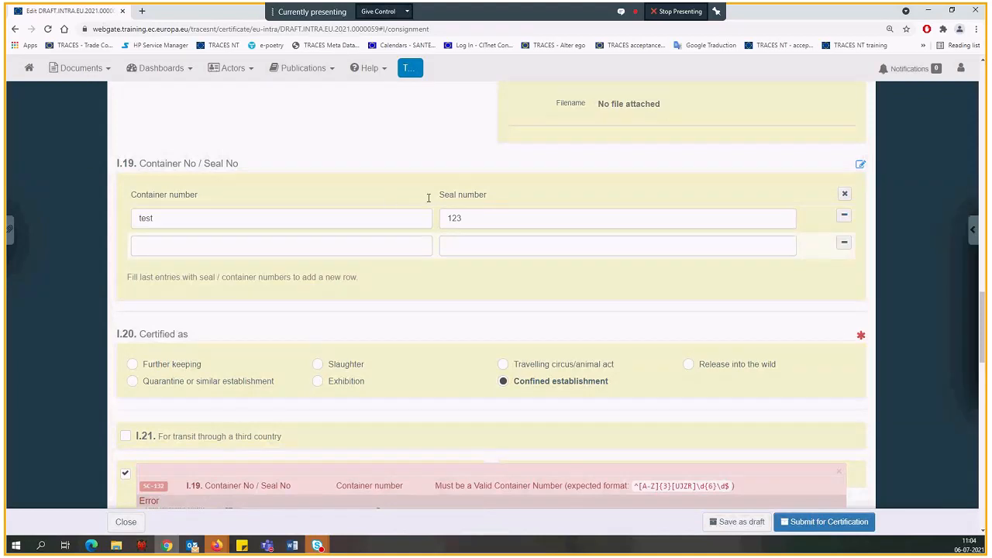
{"action": "left_click", "coordinate": [845, 216]}
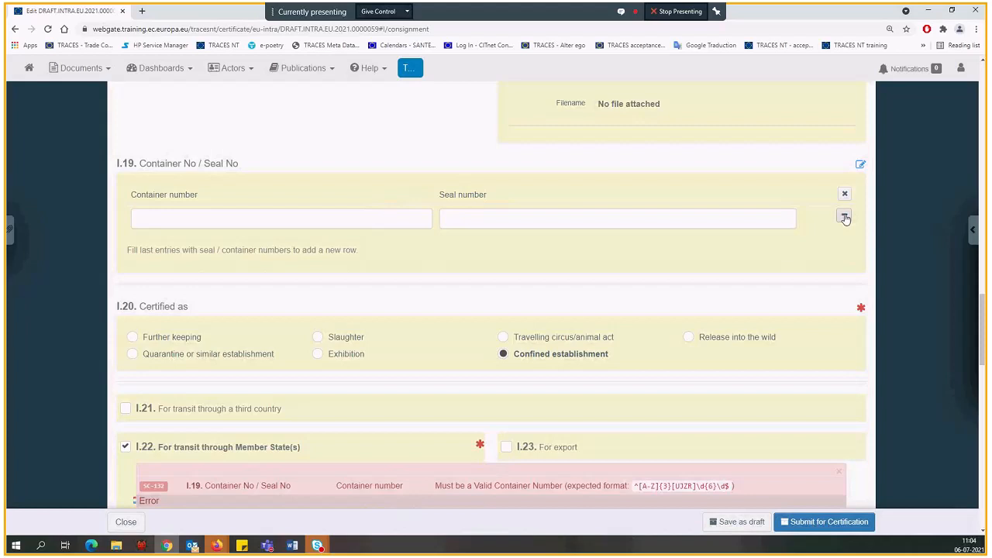
{"action": "left_click", "coordinate": [818, 524]}
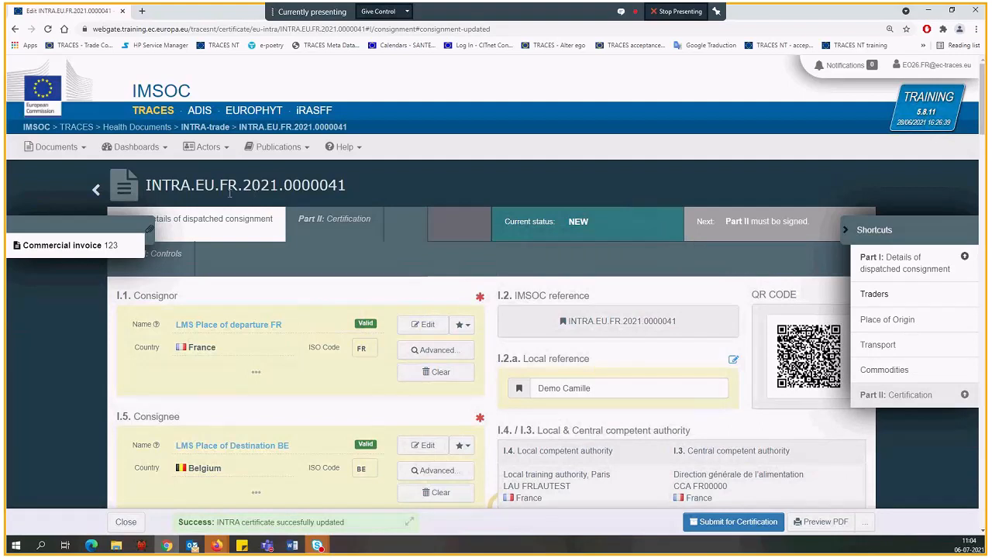
Examine the submitted certificate's reference number, current status, and trader and competent authority details in Part I
{"action": "left_click_drag", "start_coordinate": [146, 186], "coordinate": [349, 186]}
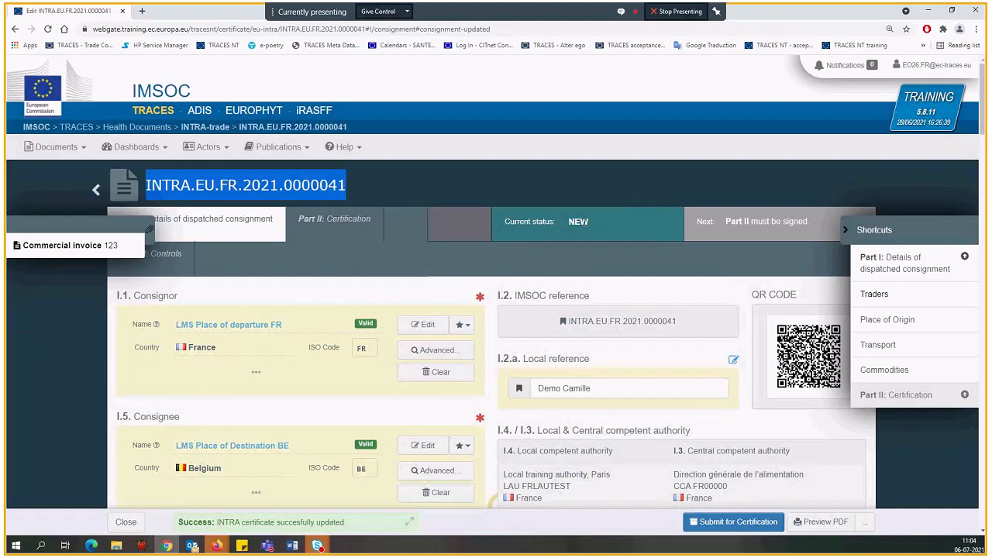
{"action": "double_click", "coordinate": [586, 222]}
{"action": "left_click", "coordinate": [579, 258]}
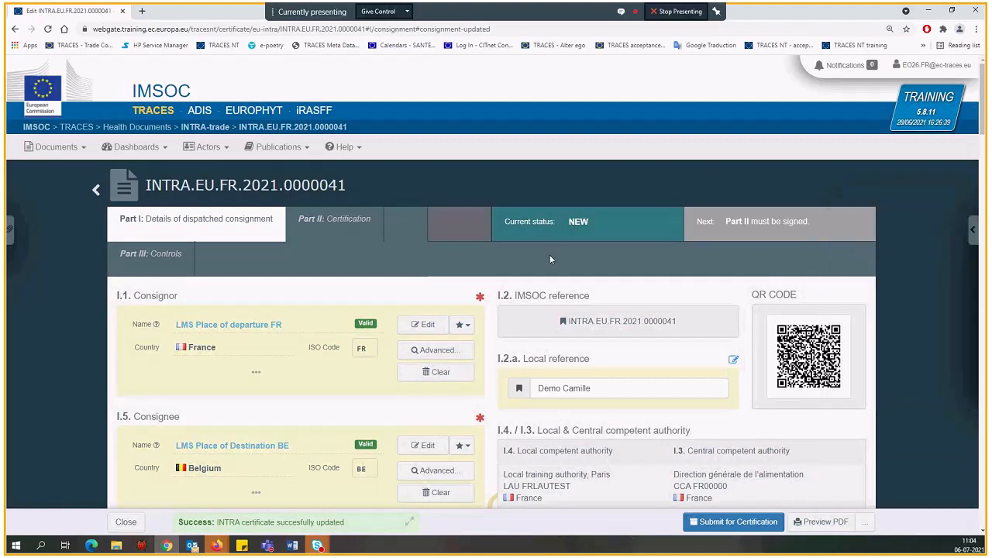
{"action": "scroll", "coordinate": [551, 260], "scroll_direction": "down", "scroll_amount": 2}
{"action": "scroll", "coordinate": [550, 262], "scroll_direction": "down", "scroll_amount": 1}
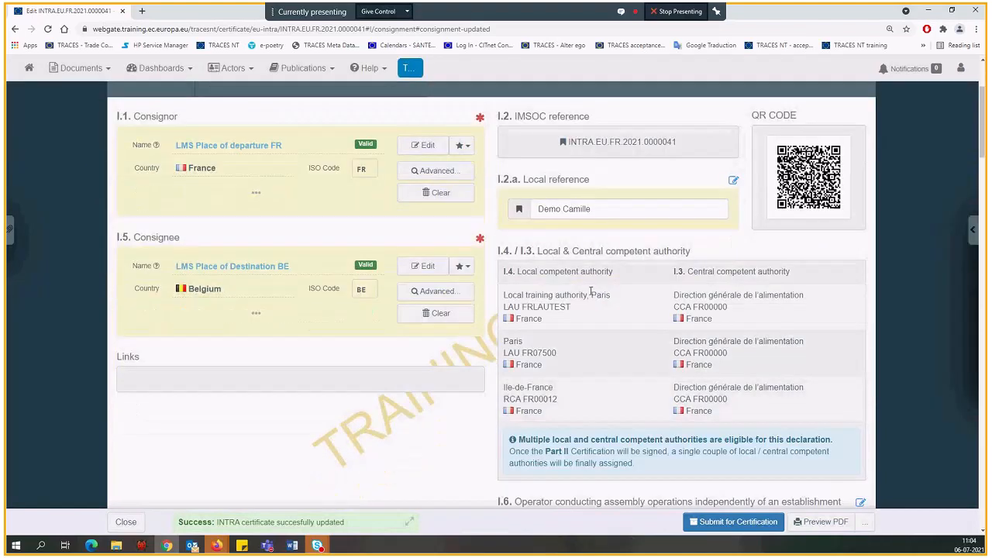
{"action": "scroll", "coordinate": [591, 292], "scroll_direction": "down", "scroll_amount": 1}
{"action": "scroll", "coordinate": [393, 256], "scroll_direction": "up", "scroll_amount": 4}
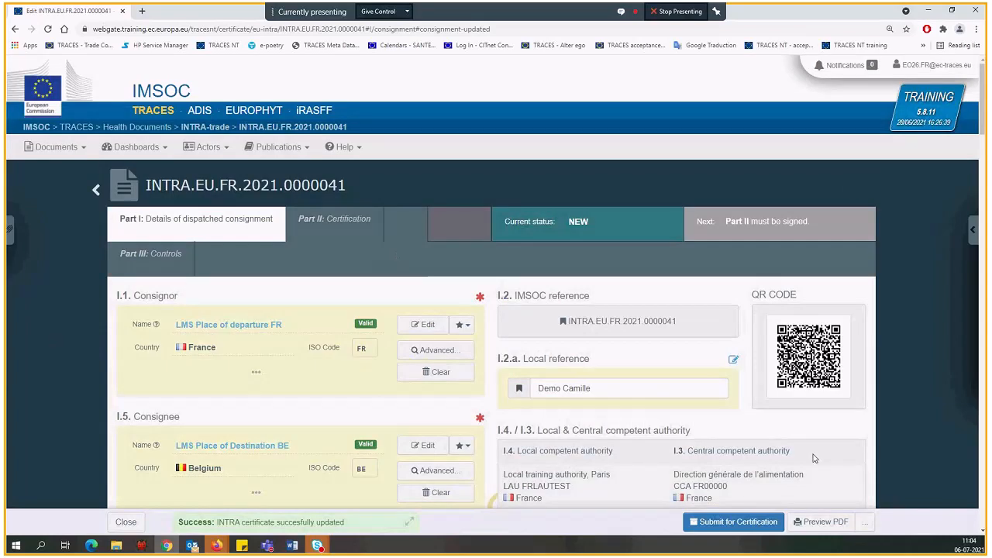
Preview the certificate as a PDF, look through its consignment and certification pages, and close the preview
{"action": "left_click", "coordinate": [828, 527]}
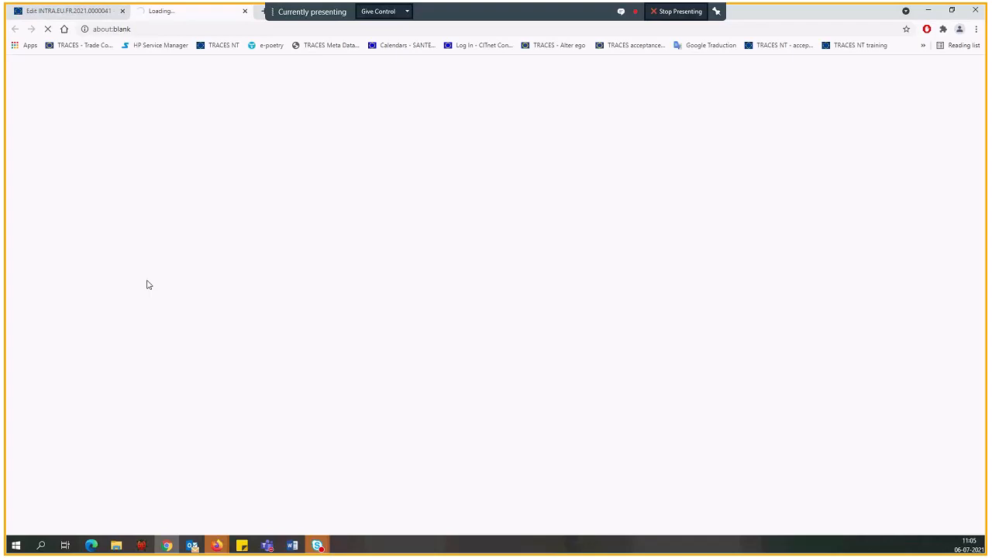
{"action": "left_click", "coordinate": [716, 13]}
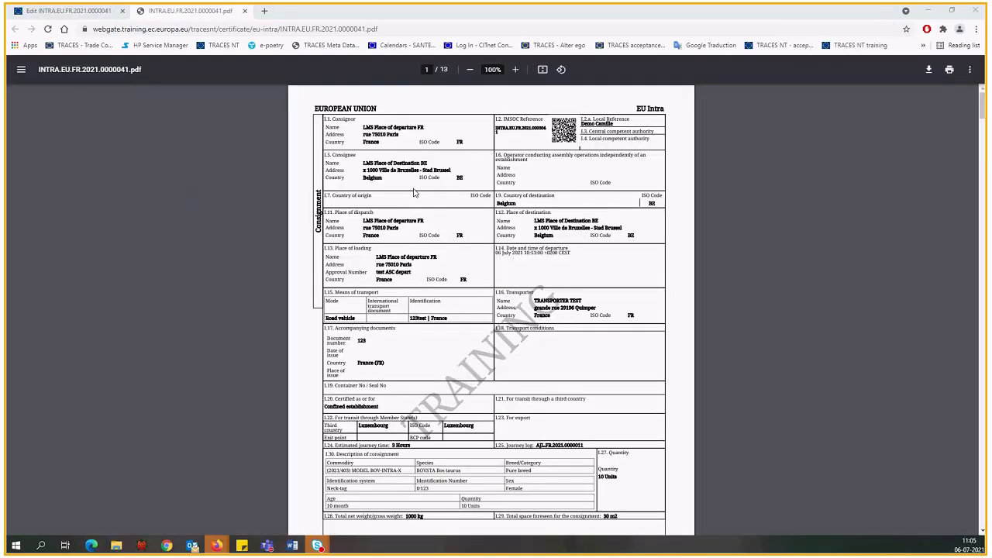
{"action": "scroll", "coordinate": [506, 192], "scroll_direction": "down", "scroll_amount": 10}
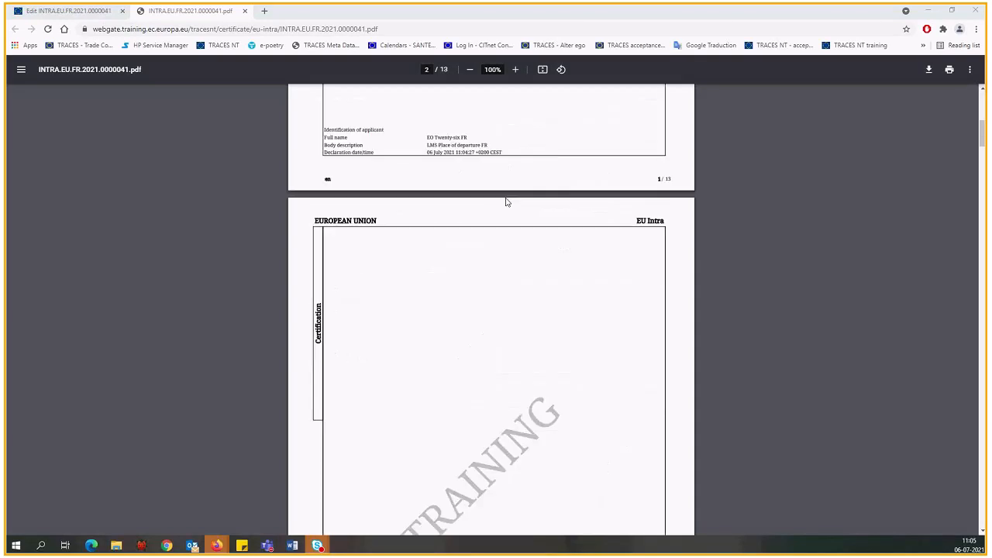
{"action": "scroll", "coordinate": [504, 207], "scroll_direction": "down", "scroll_amount": 5}
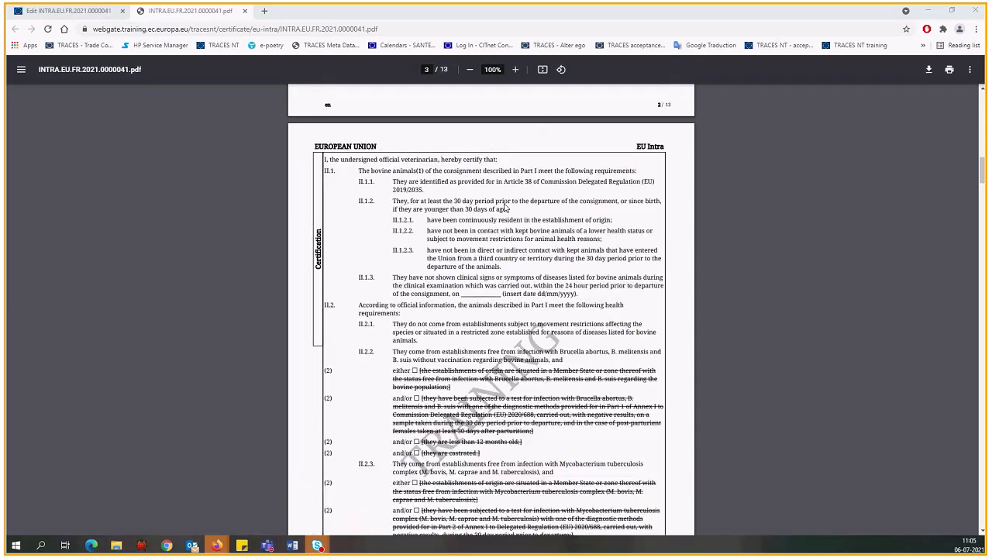
{"action": "scroll", "coordinate": [505, 207], "scroll_direction": "down", "scroll_amount": 3}
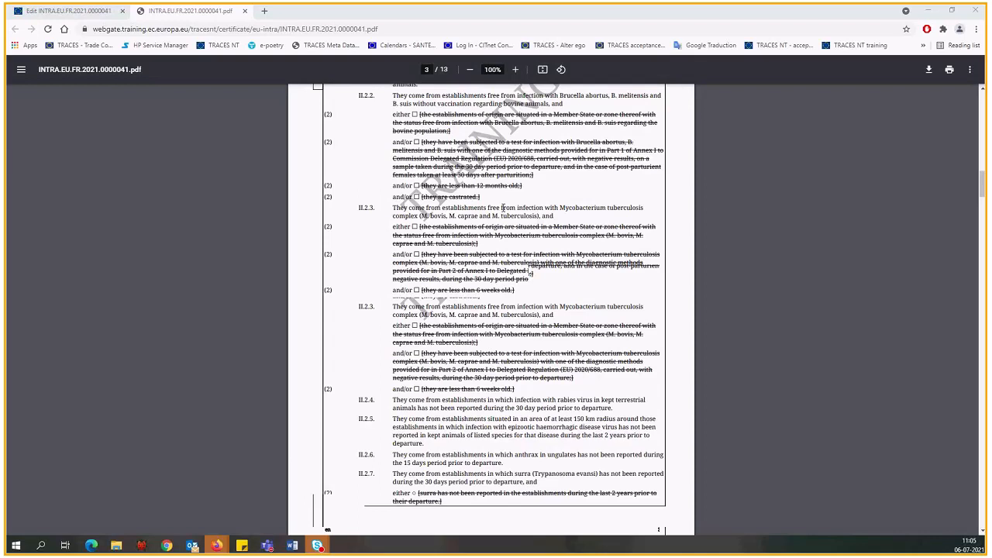
{"action": "scroll", "coordinate": [502, 208], "scroll_direction": "up", "scroll_amount": 18}
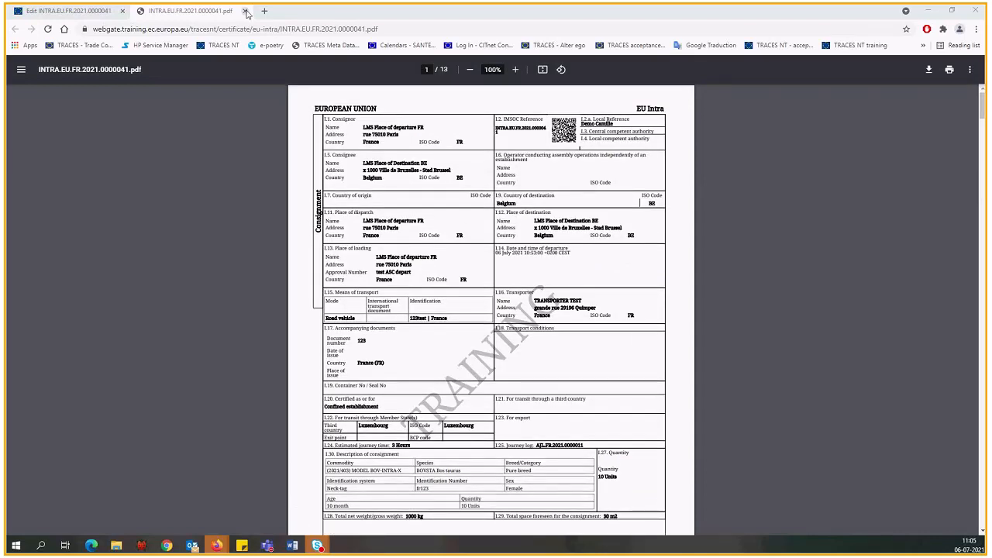
{"action": "left_click", "coordinate": [245, 11]}
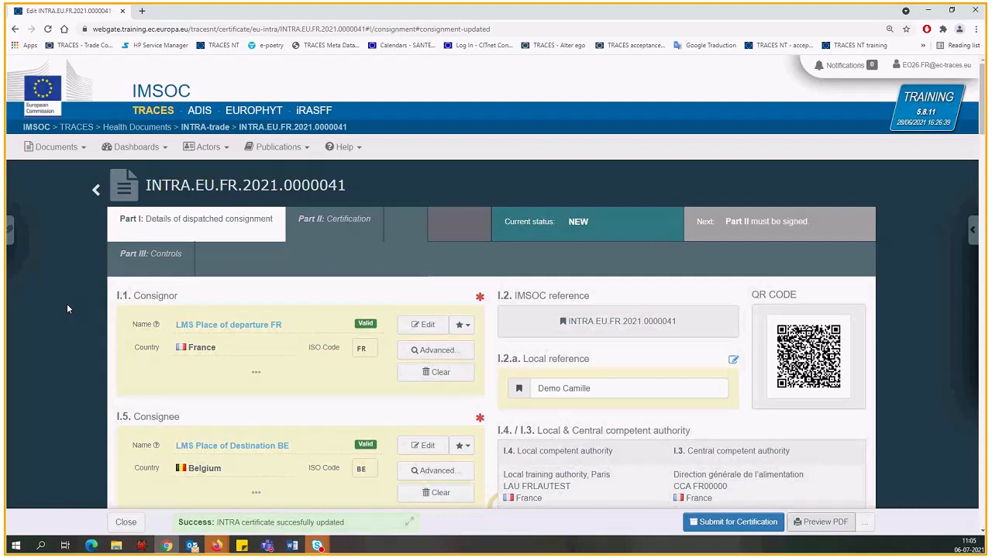